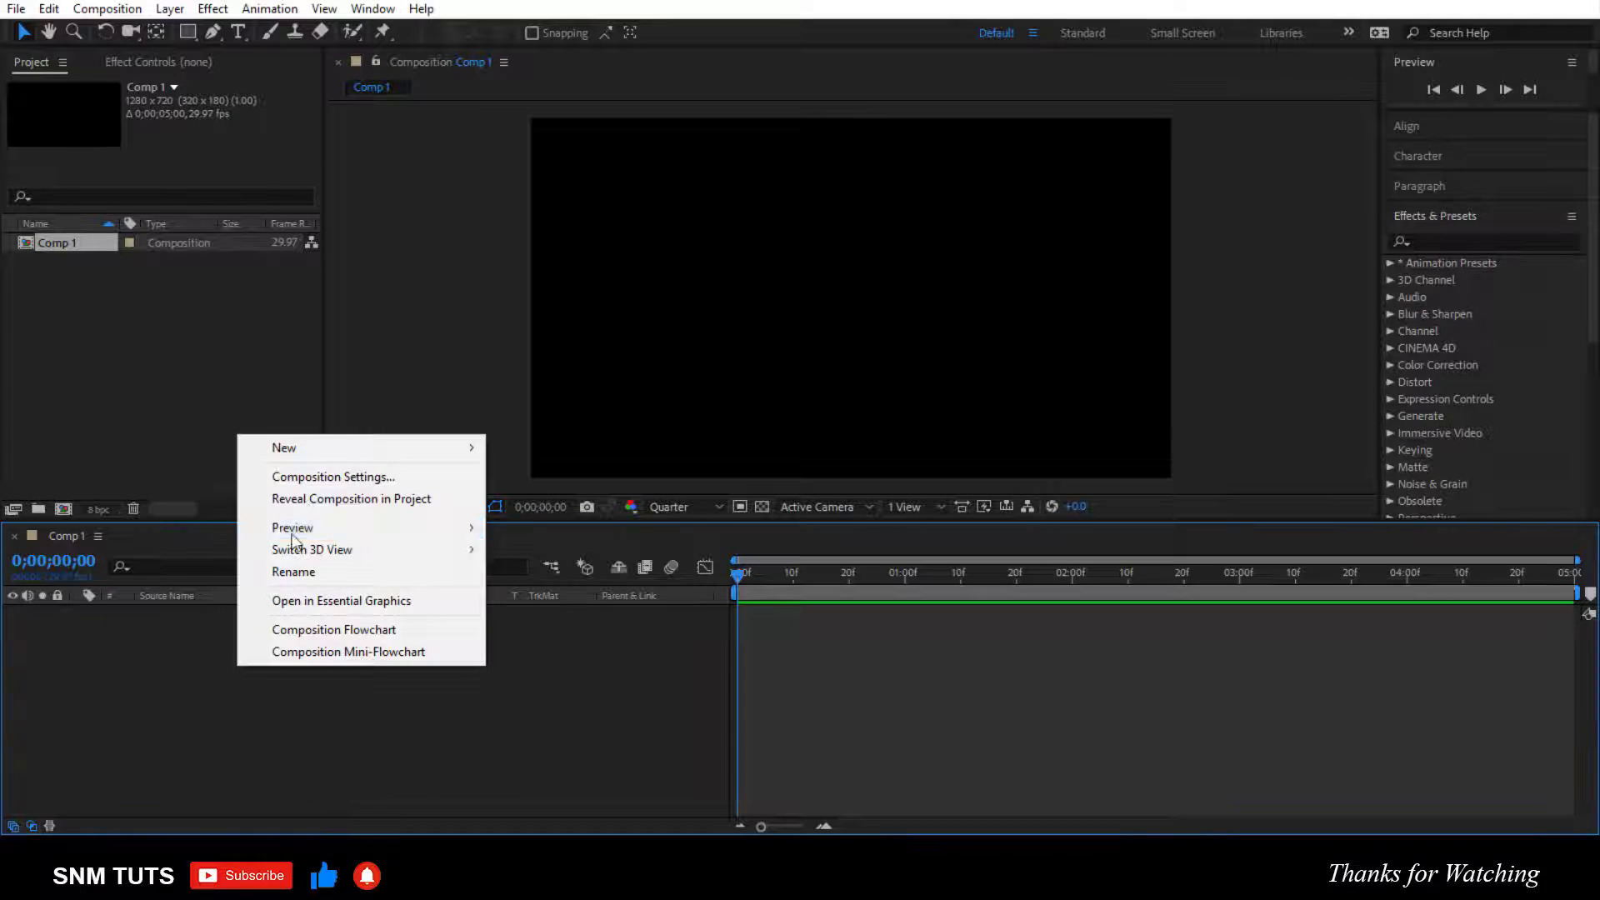
Step: Create a new black solid layer
{"action": "mouse_move", "coordinate": [285, 448]}
{"action": "left_click", "coordinate": [532, 497]}
{"action": "left_click", "coordinate": [926, 590]}
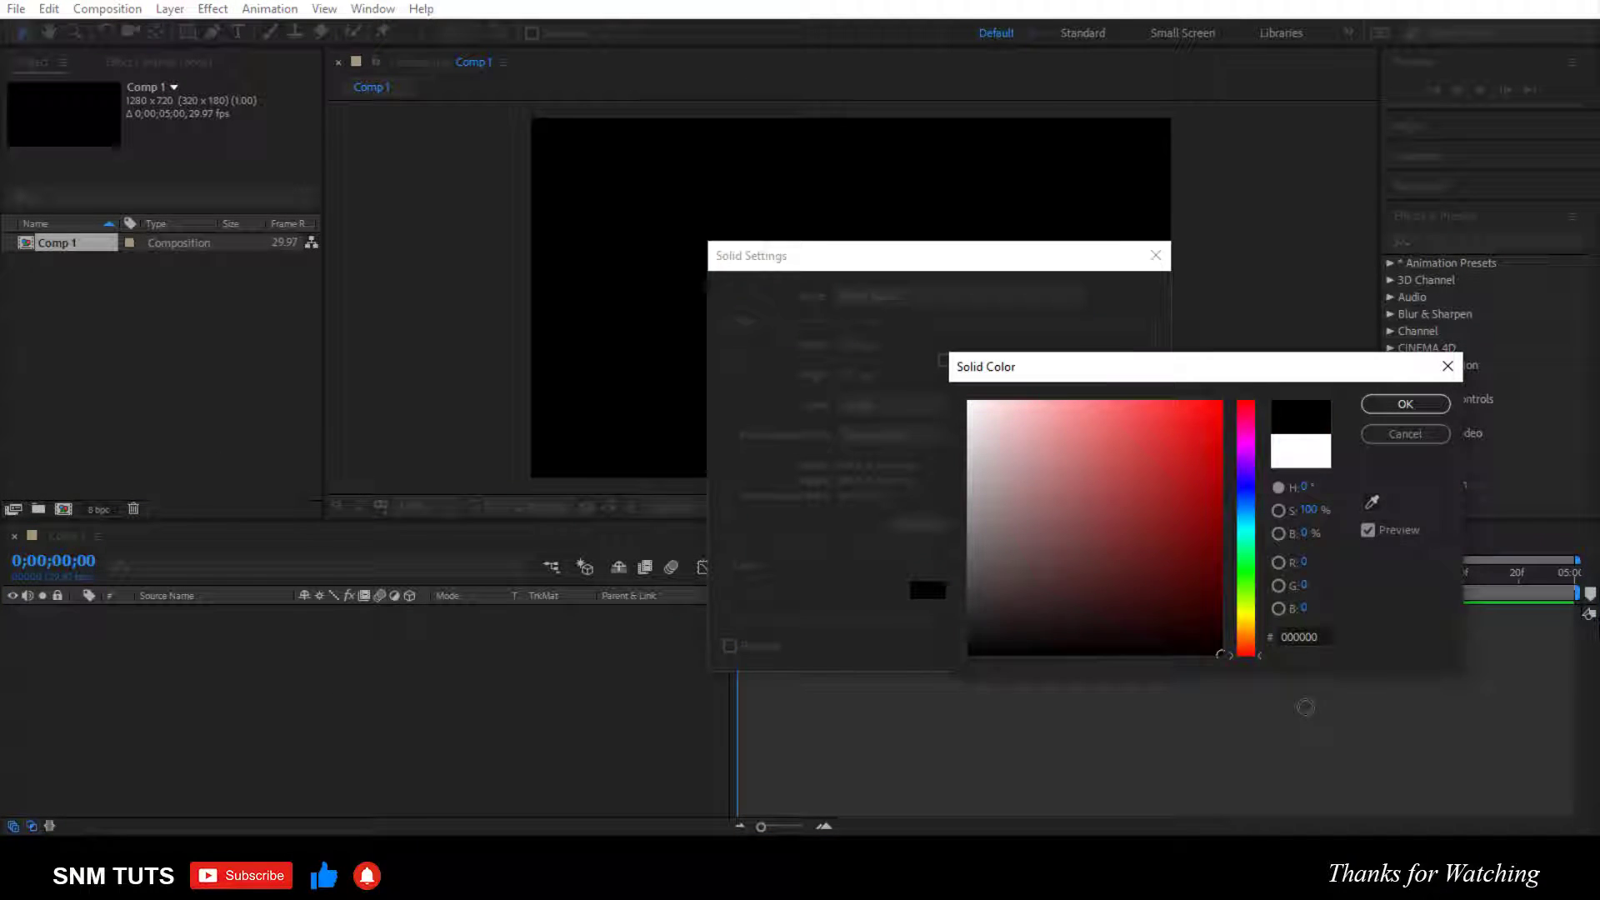
{"action": "left_click", "coordinate": [1405, 404]}
{"action": "left_click", "coordinate": [1004, 643]}
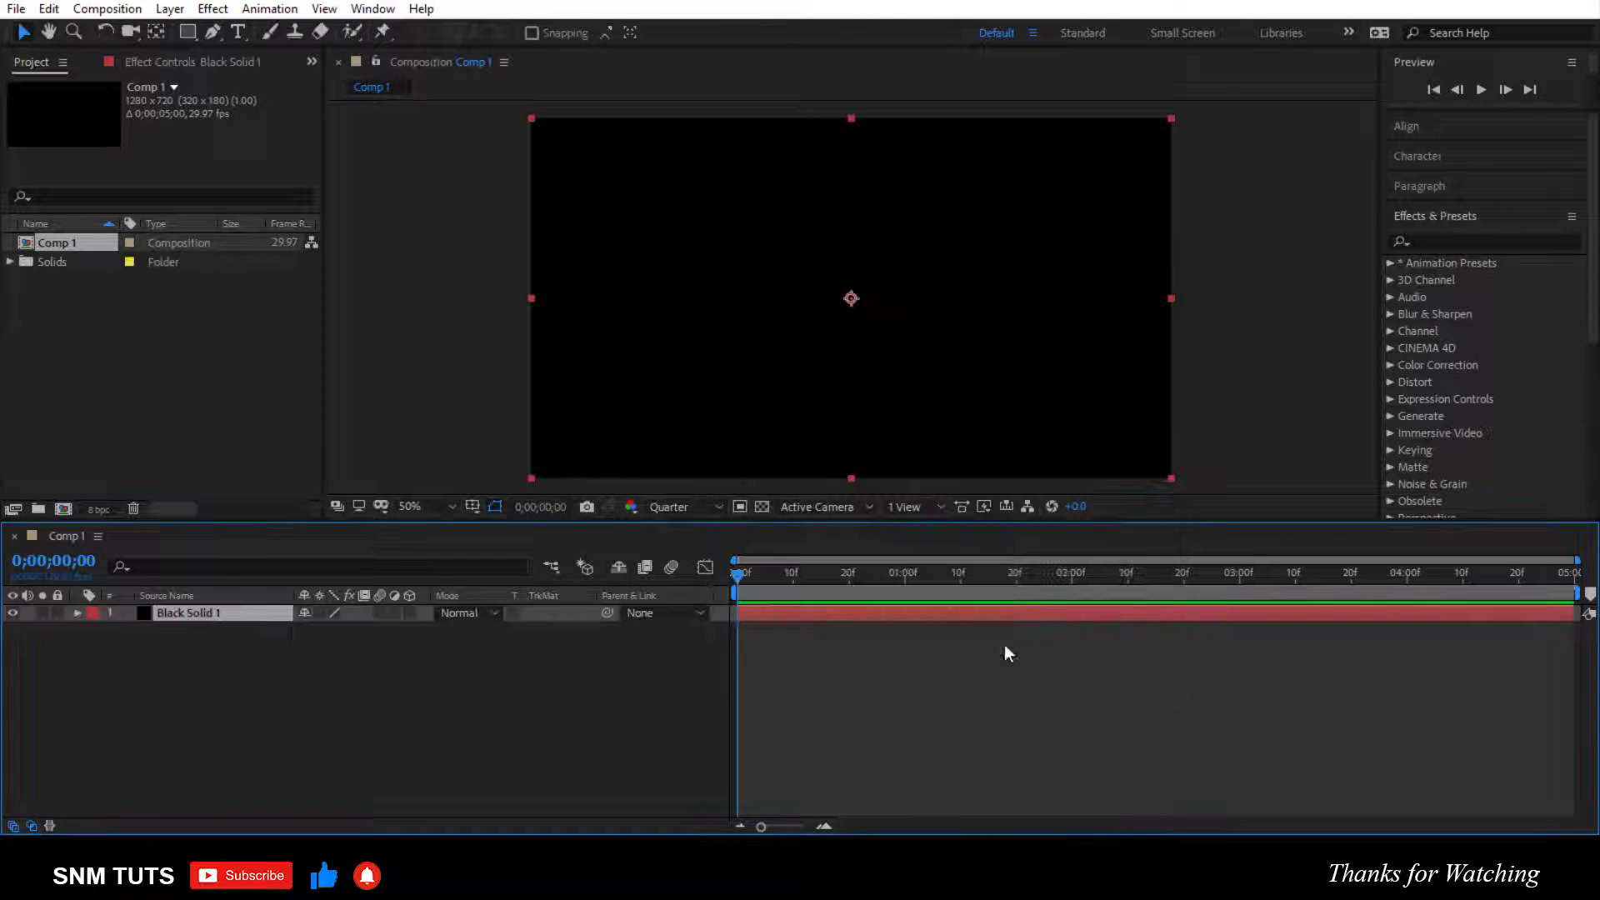
Step: Apply Fractal Noise: Block type, Invert on, lower Contrast, higher Brightness, tuned sub-settings
{"action": "left_click", "coordinate": [1473, 240]}
{"action": "type", "text": "frac"}
{"action": "double_click", "coordinate": [1484, 399]}
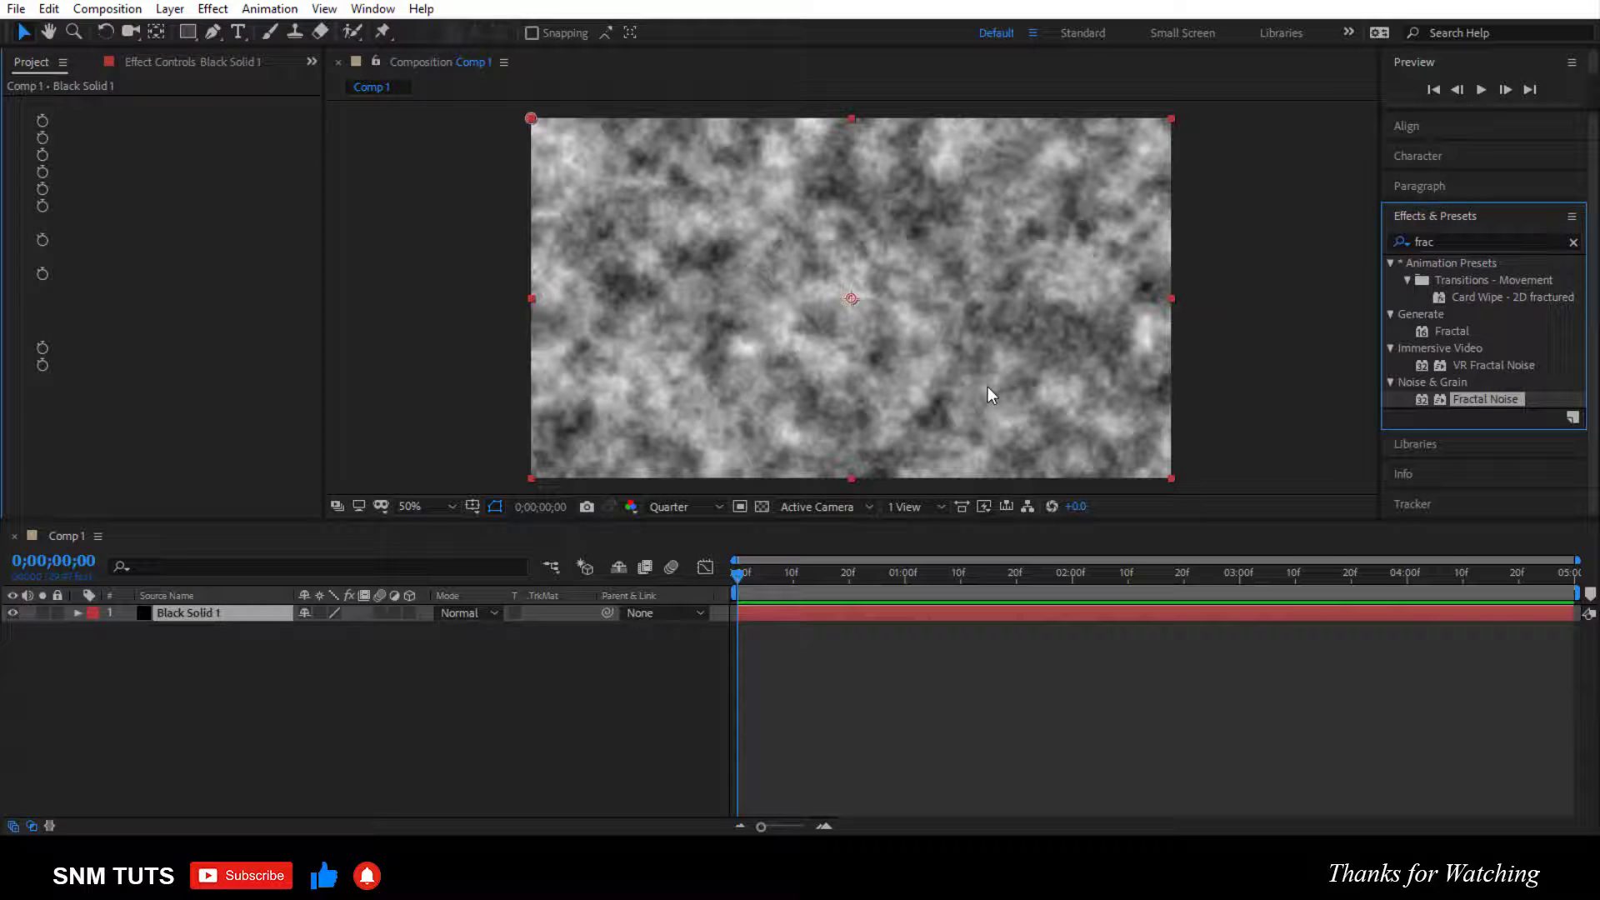
{"action": "left_click", "coordinate": [218, 120]}
{"action": "left_click", "coordinate": [232, 245]}
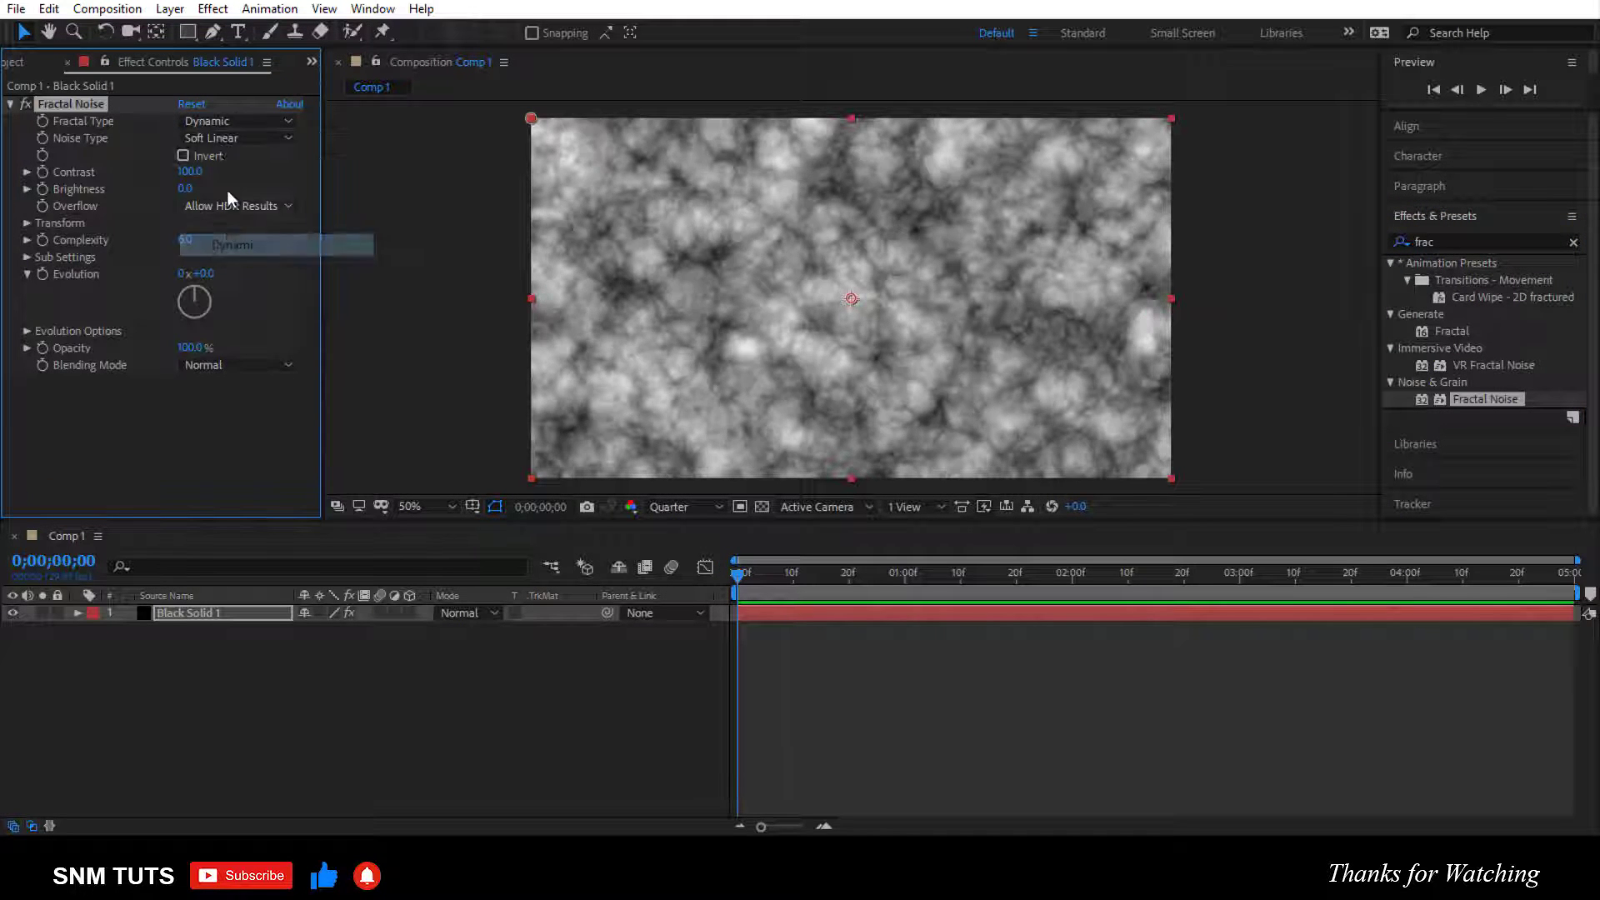
{"action": "left_click", "coordinate": [232, 137]}
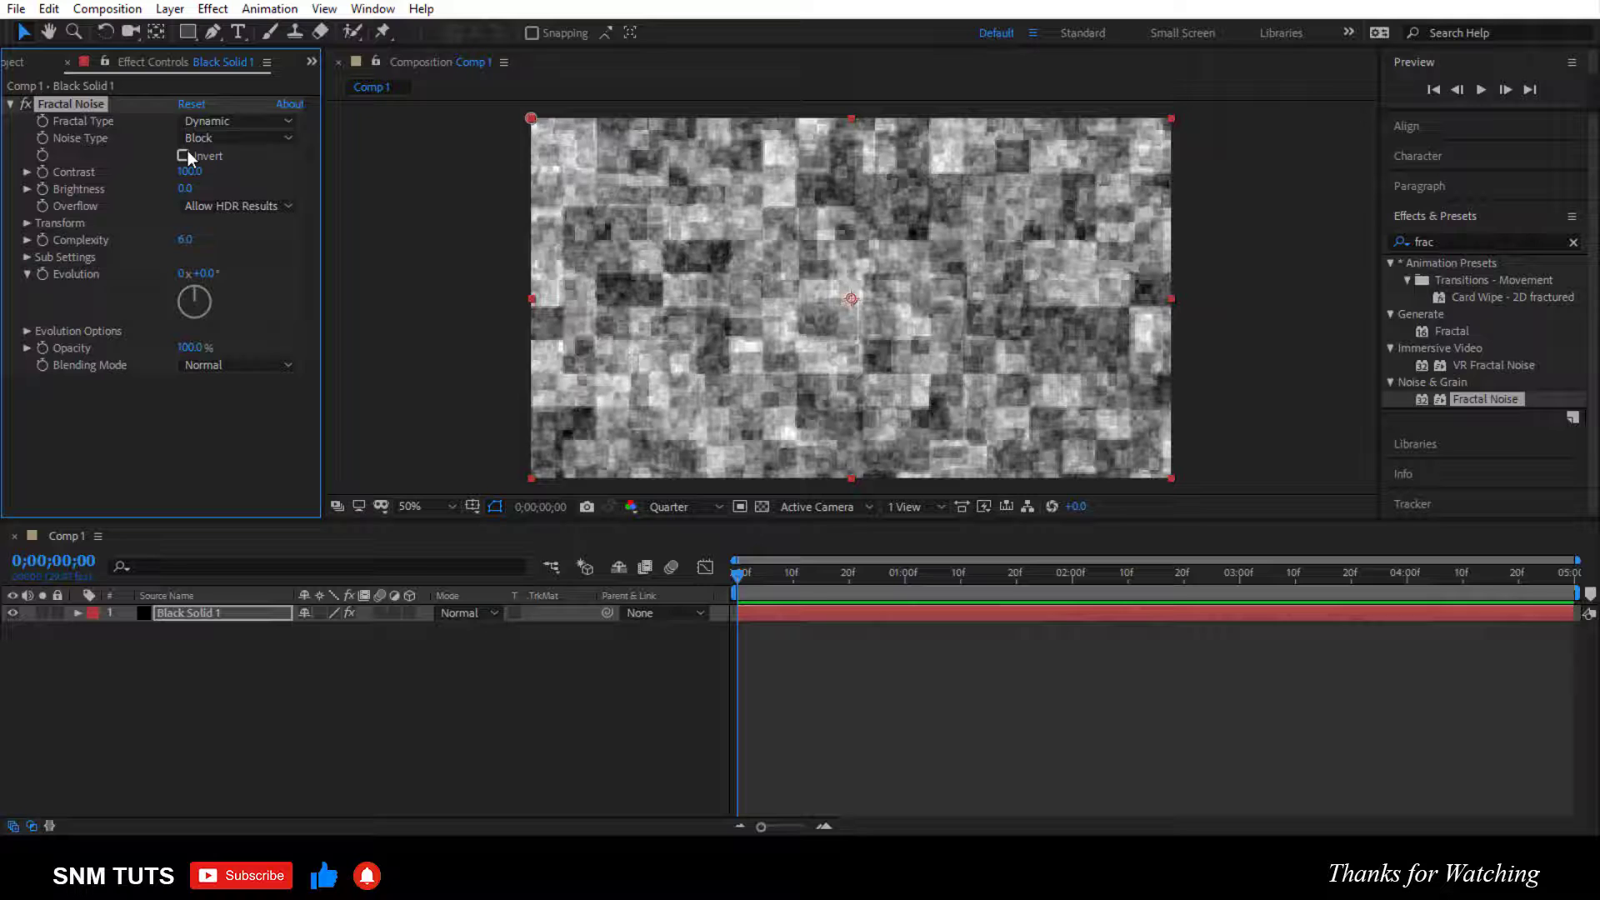
{"action": "left_click", "coordinate": [187, 154]}
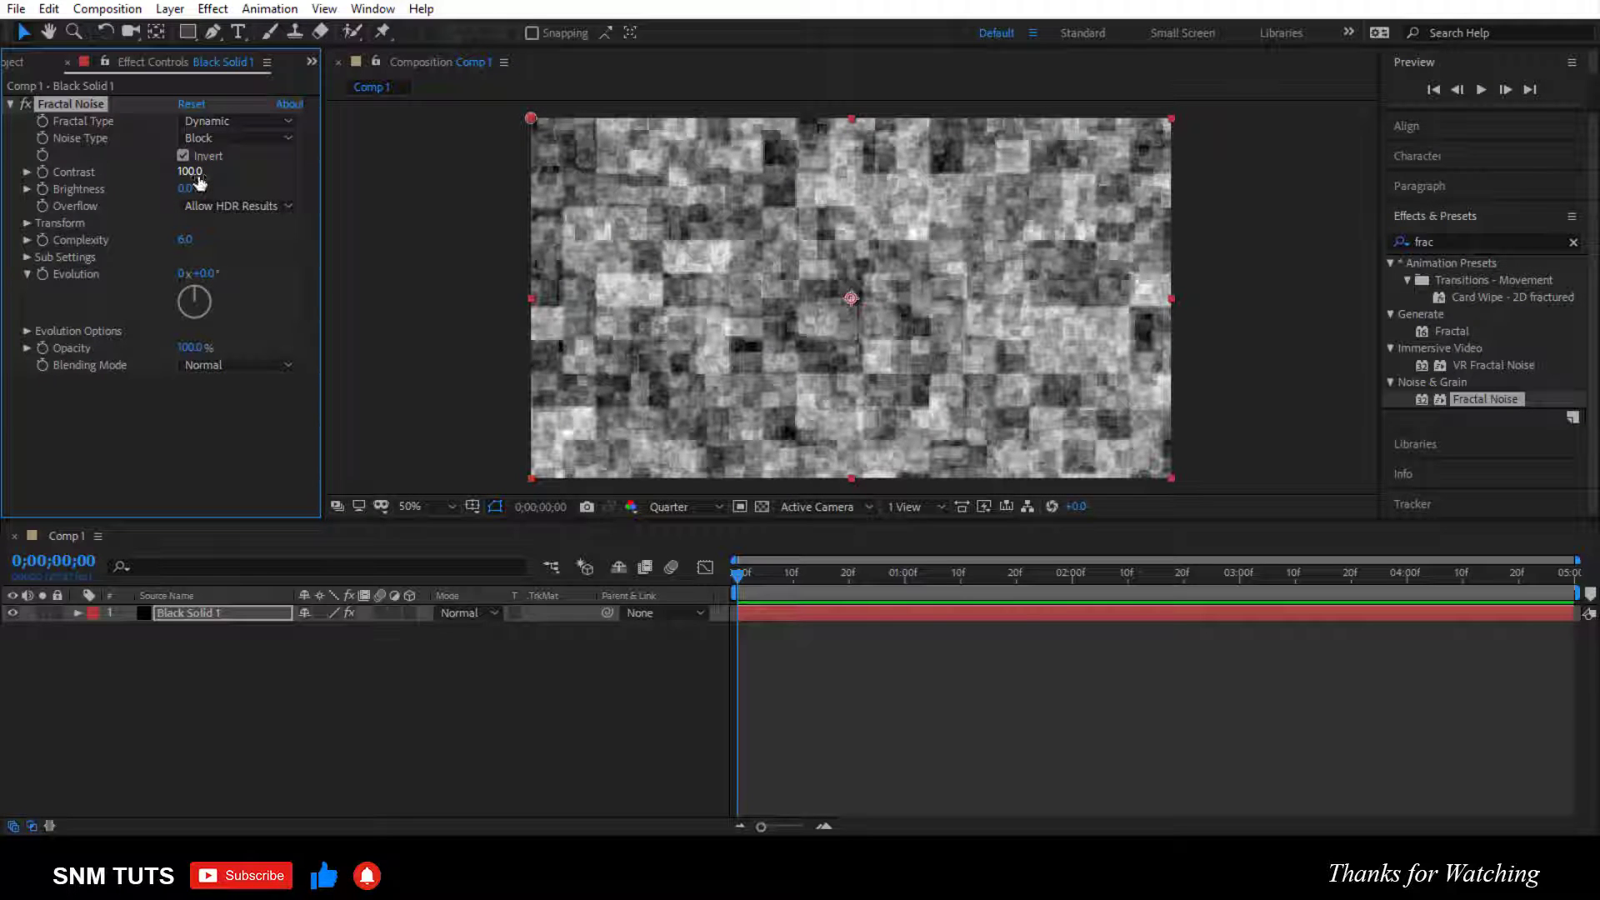
{"action": "left_click_drag", "start_coordinate": [190, 172], "coordinate": [128, 182]}
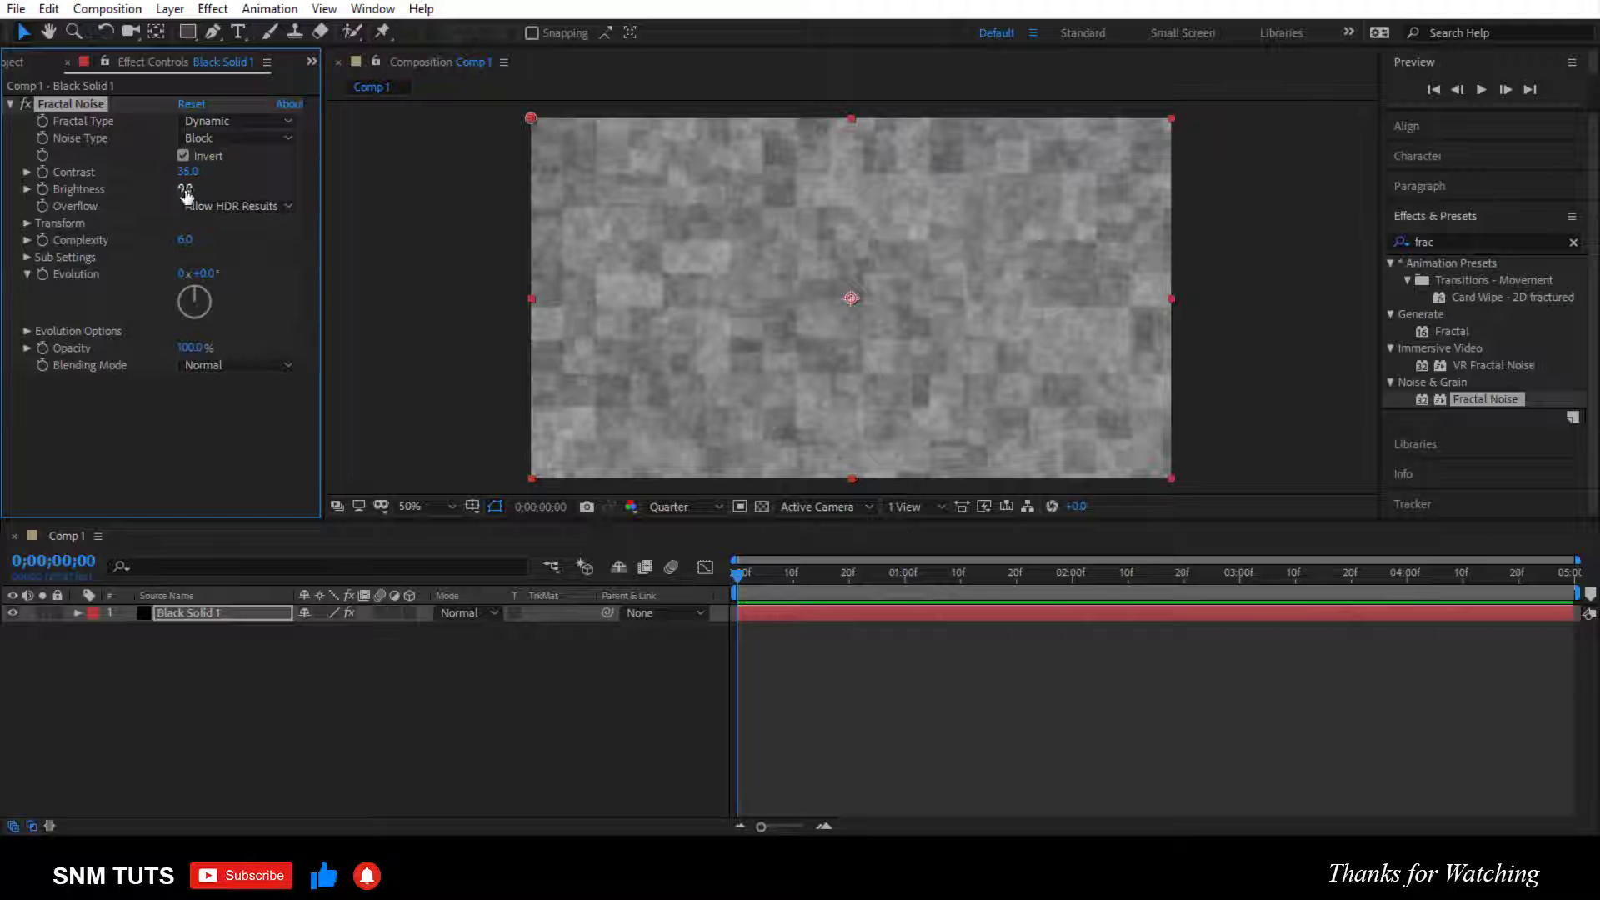
{"action": "mouse_move", "coordinate": [185, 190]}
{"action": "left_mouse_down"}
{"action": "mouse_move", "coordinate": [220, 189]}
{"action": "mouse_move", "coordinate": [179, 172]}
{"action": "left_mouse_up"}
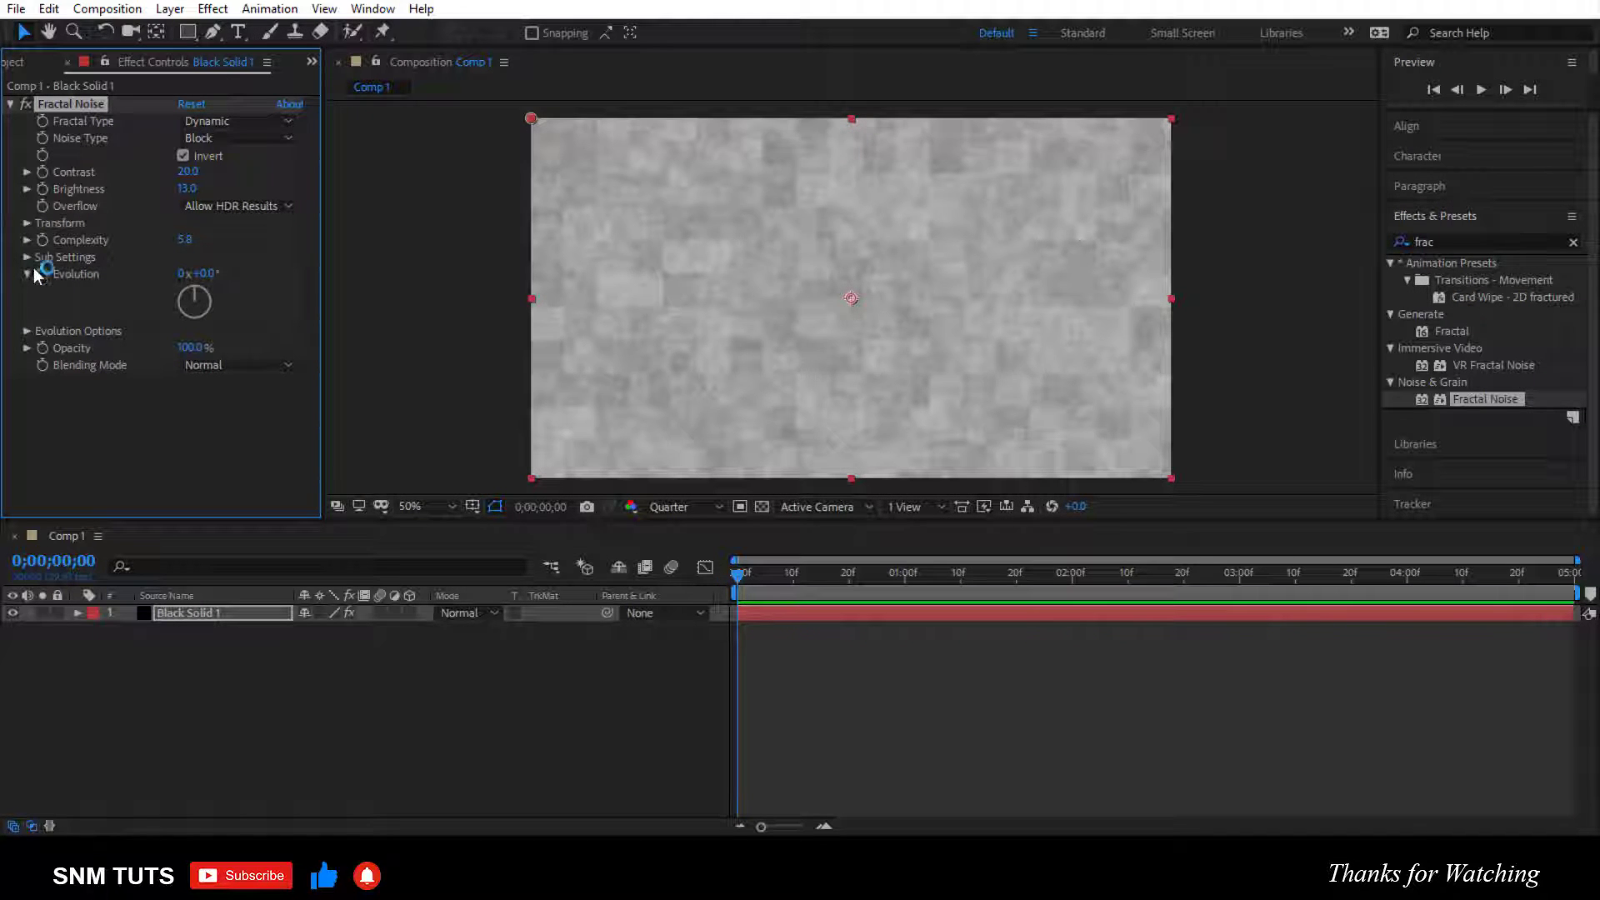
{"action": "left_click", "coordinate": [25, 257]}
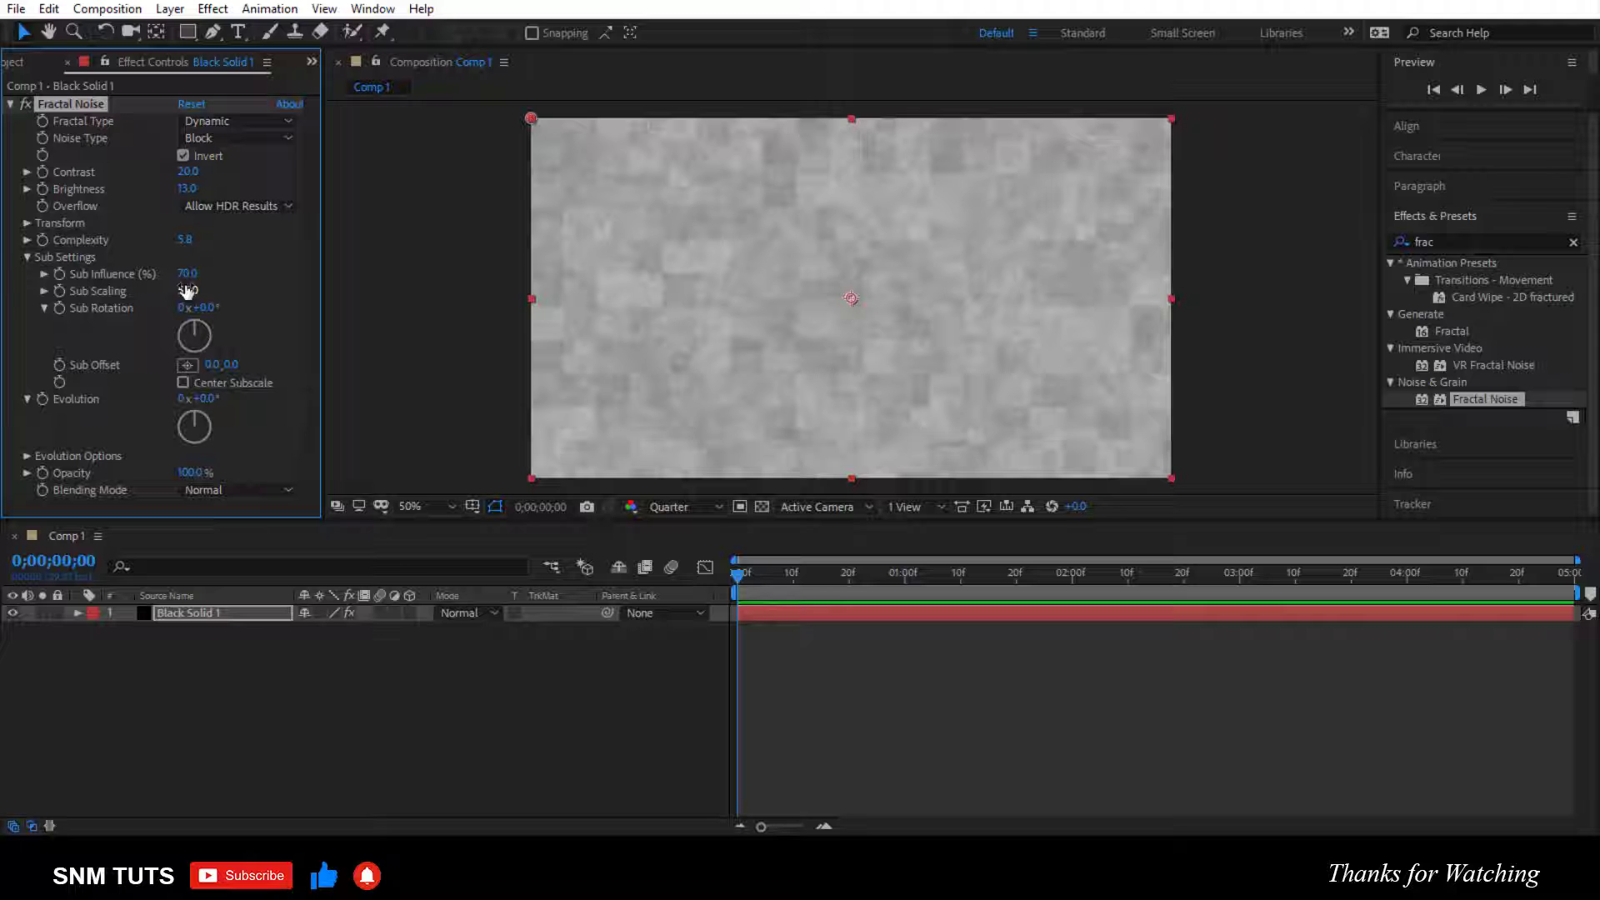
{"action": "mouse_move", "coordinate": [185, 290]}
{"action": "left_mouse_down"}
{"action": "mouse_move", "coordinate": [207, 272]}
{"action": "mouse_move", "coordinate": [184, 275]}
{"action": "mouse_move", "coordinate": [207, 295]}
{"action": "left_mouse_up"}
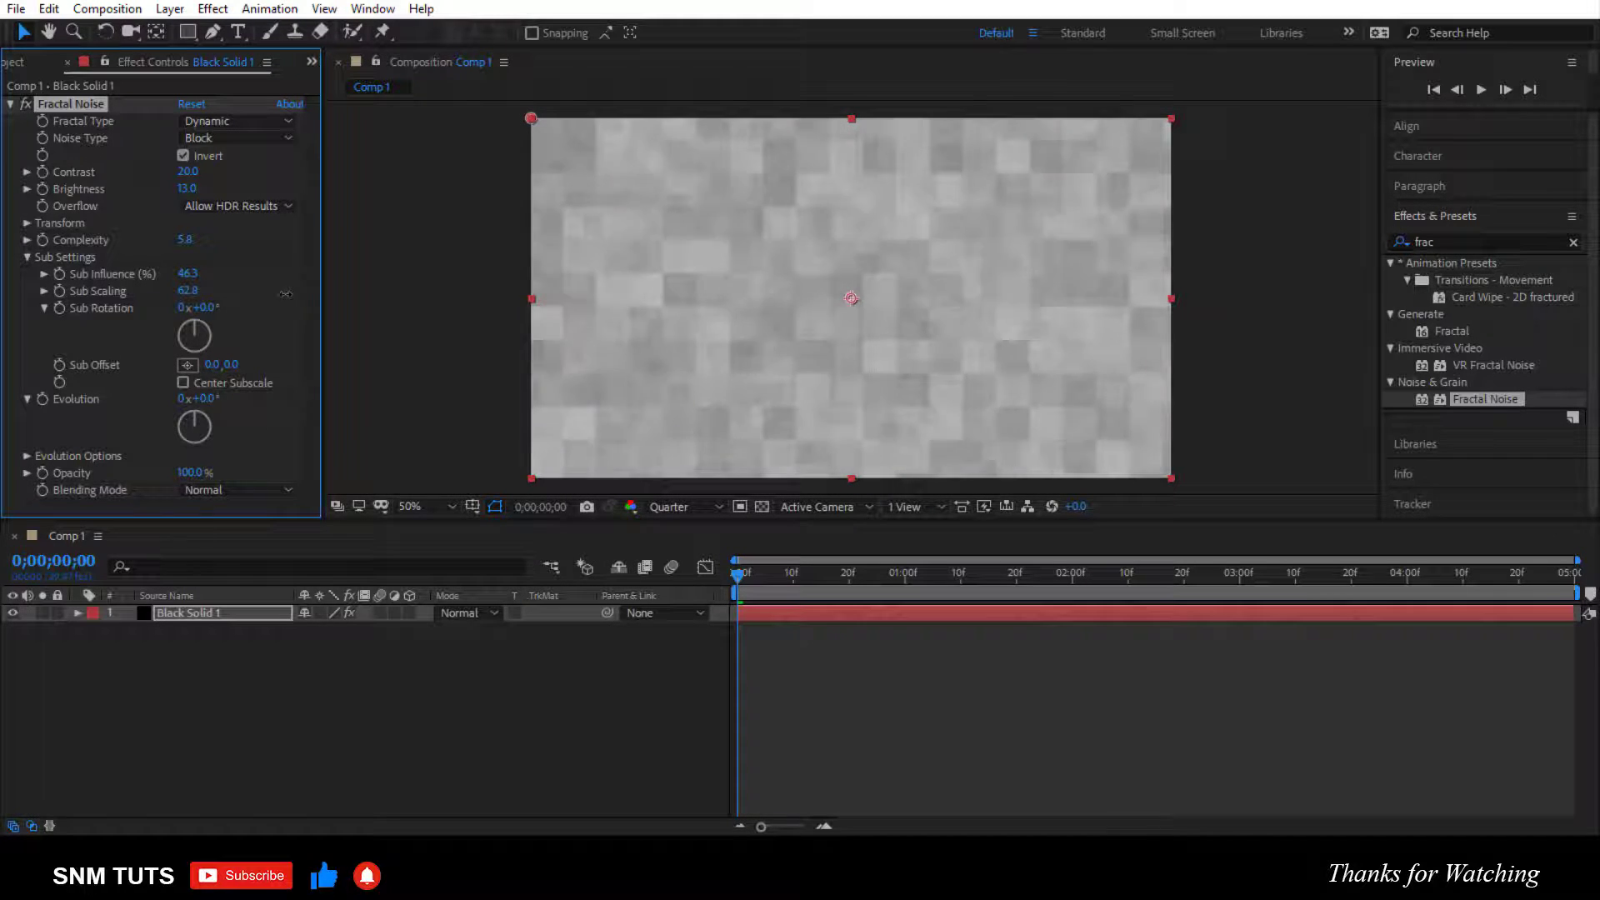
Step: Apply Find Edges with Invert checked, lowering brightness and tweaking sub influence
{"action": "left_click", "coordinate": [1573, 241]}
{"action": "type", "text": "fin"}
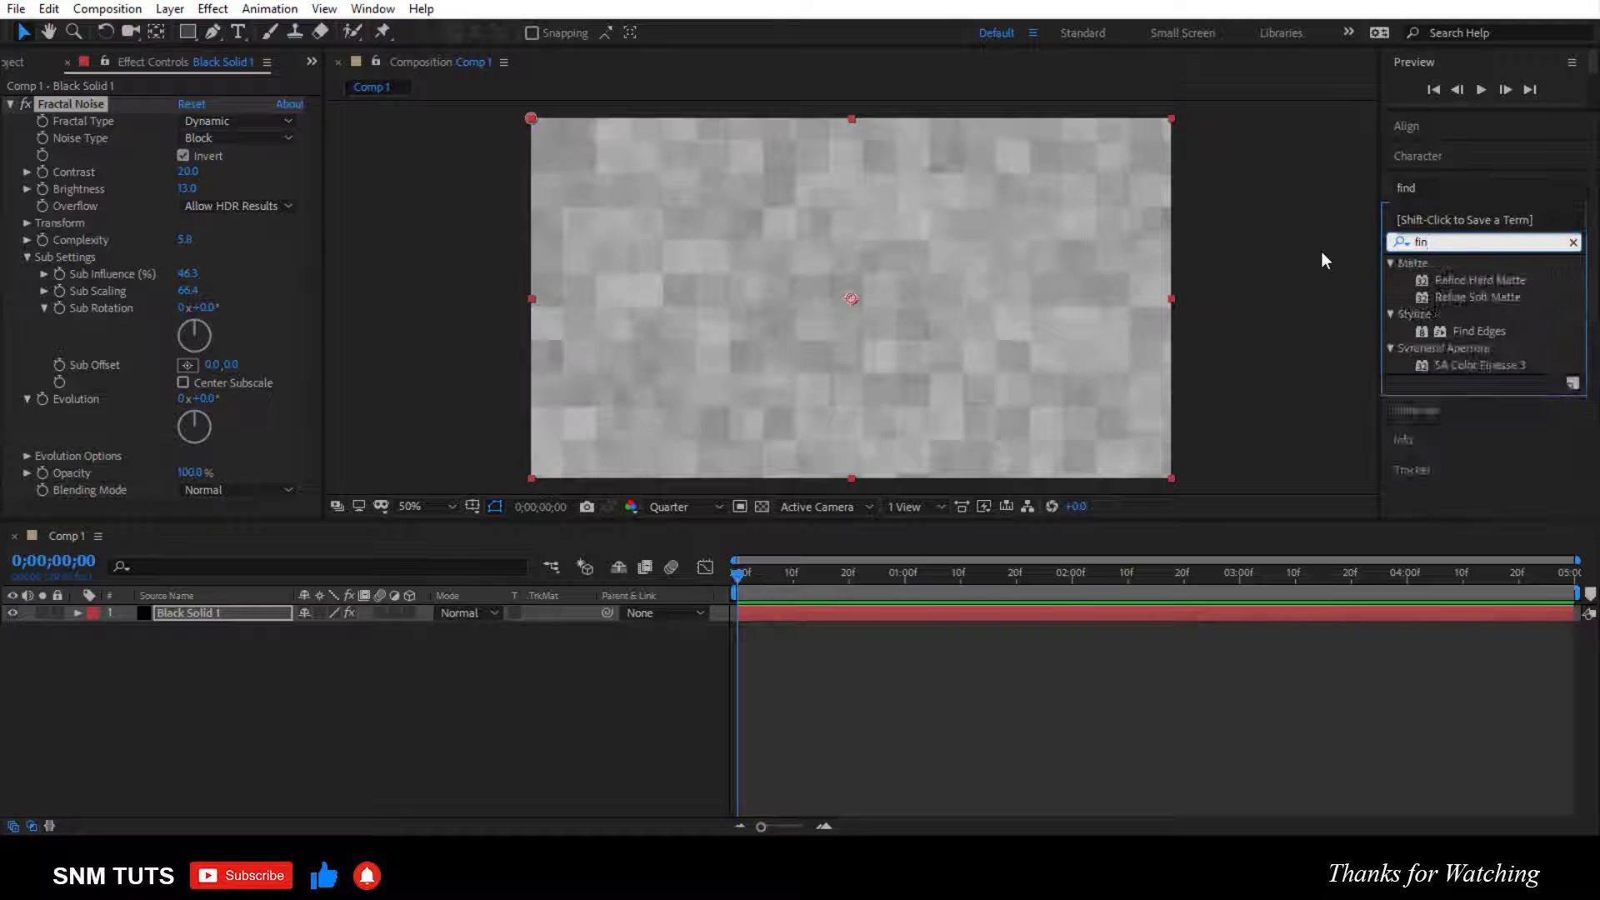
{"action": "type", "text": "d"}
{"action": "left_click_drag", "start_coordinate": [1479, 281], "coordinate": [810, 336]}
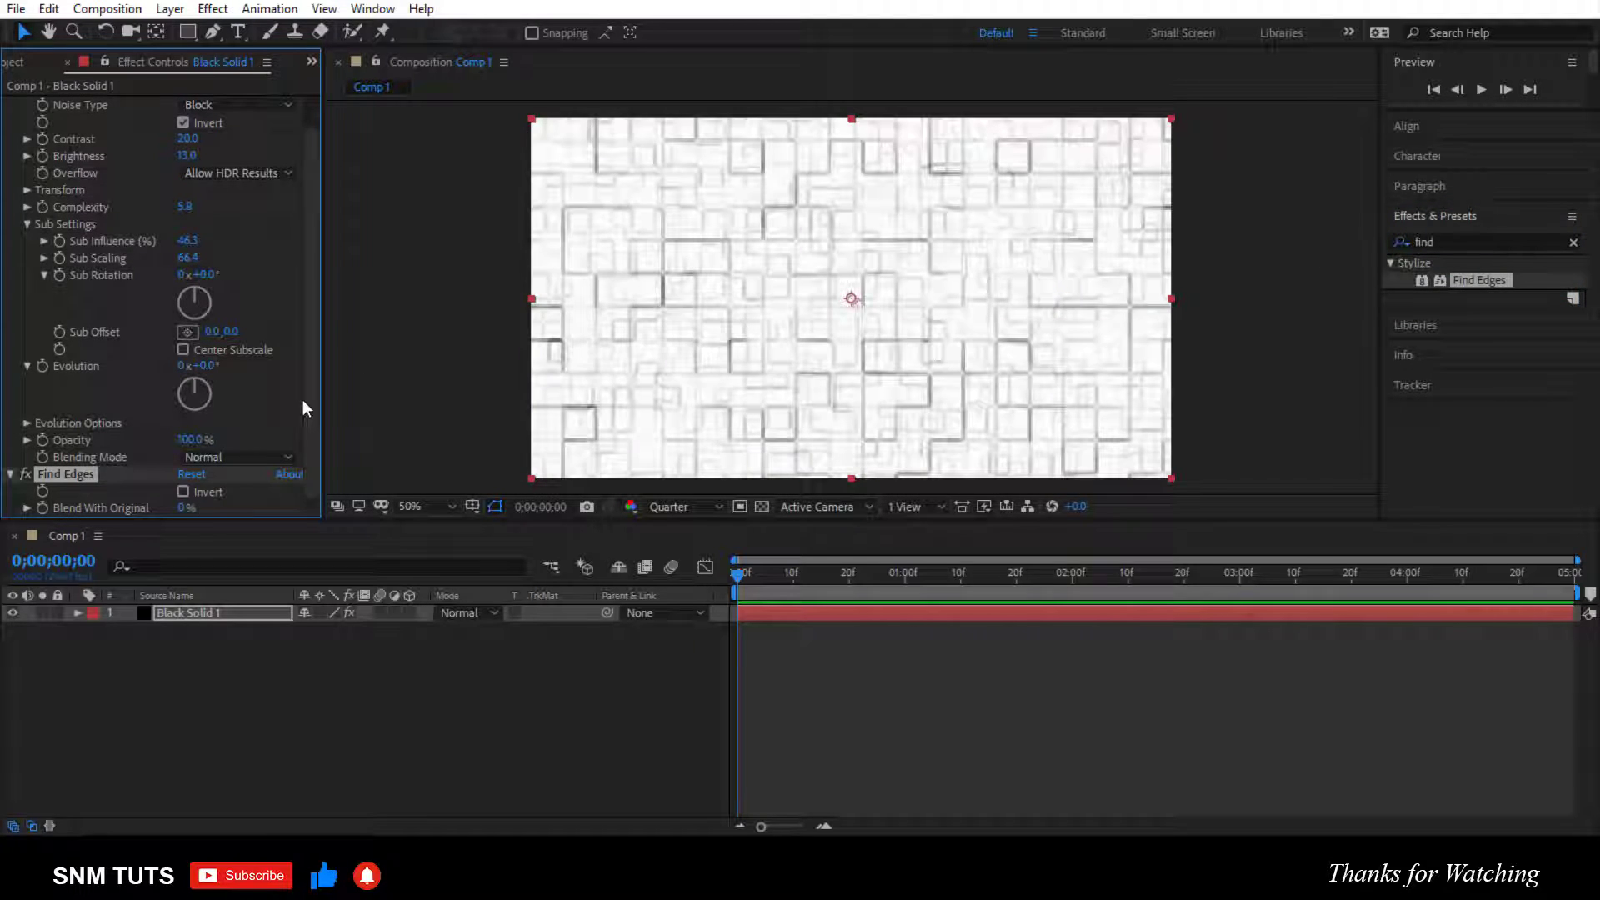
{"action": "left_click", "coordinate": [183, 493]}
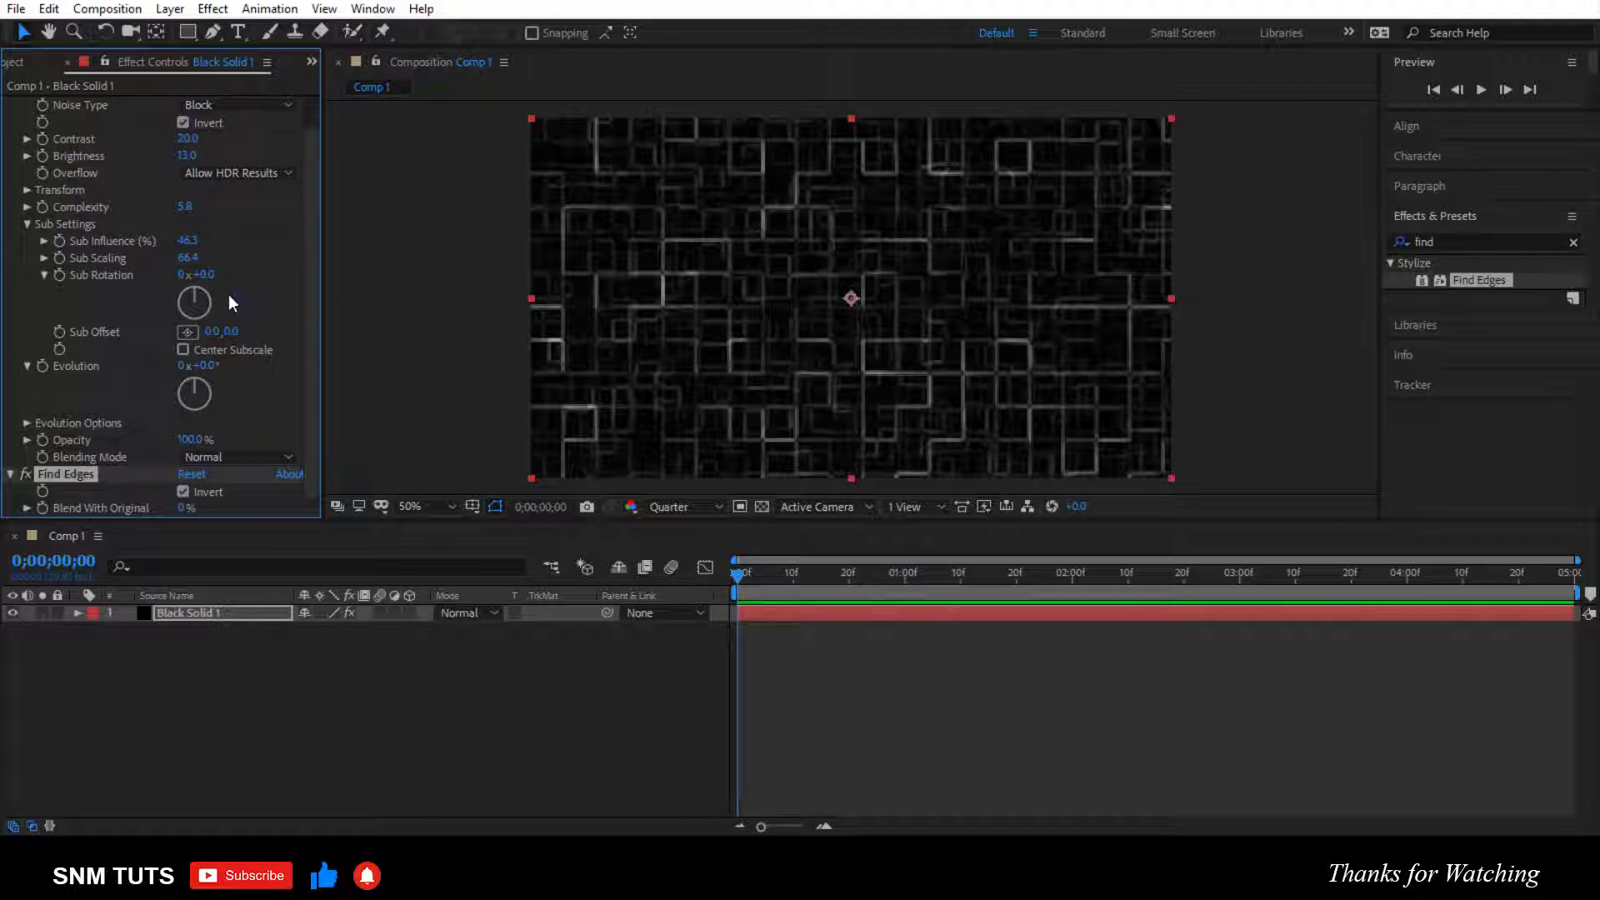
{"action": "scroll", "coordinate": [229, 302], "scroll_direction": "up", "scroll_amount": 2}
{"action": "mouse_move", "coordinate": [186, 170]}
{"action": "left_mouse_down"}
{"action": "mouse_move", "coordinate": [196, 187]}
{"action": "mouse_move", "coordinate": [175, 188]}
{"action": "left_mouse_up"}
{"action": "left_click_drag", "start_coordinate": [187, 272], "coordinate": [187, 296]}
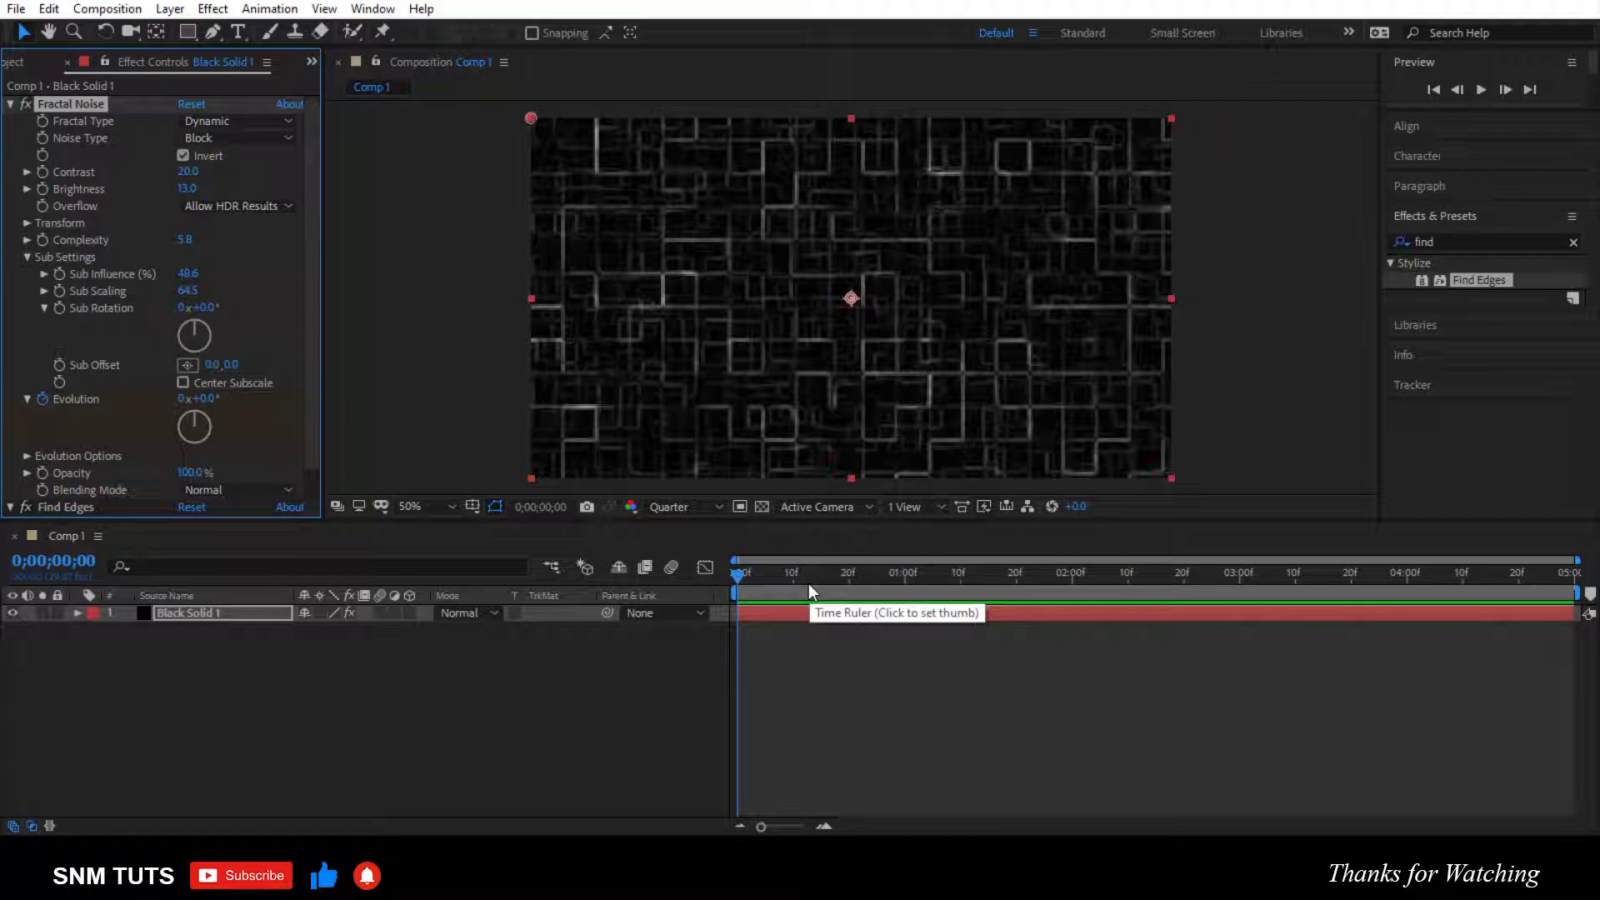
Step: Keyframe the noise Evolution with a new value at the comp's end and preview
{"action": "key", "text": "End"}
{"action": "left_click", "coordinate": [183, 403]}
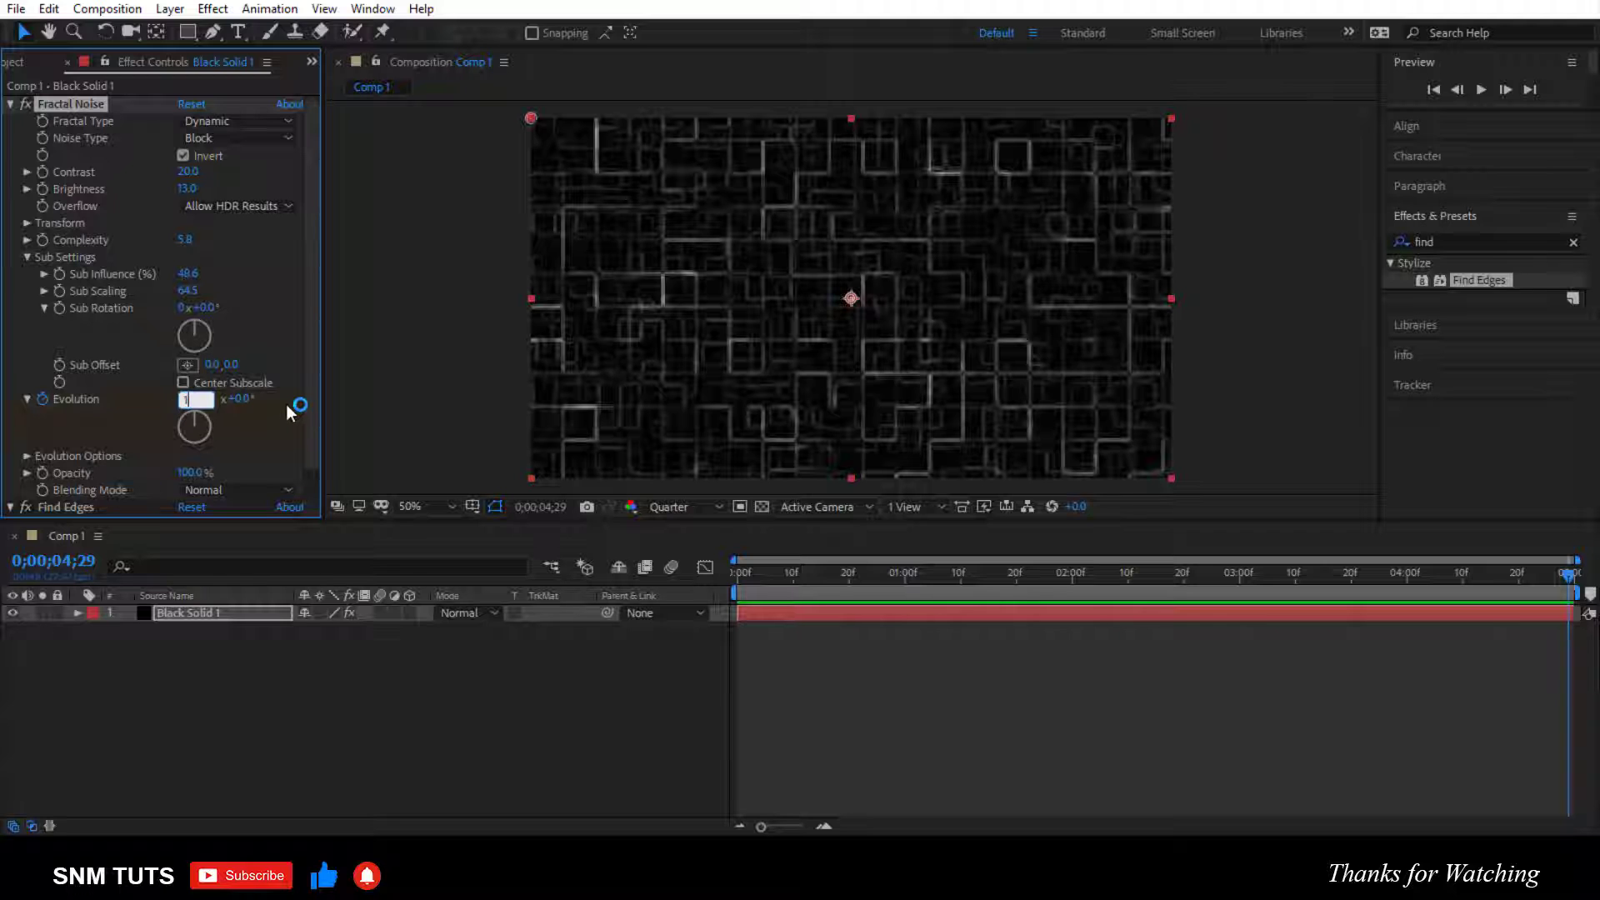
{"action": "type", "text": "1"}
{"action": "key", "text": "Return"}
{"action": "key", "text": "Home"}
{"action": "key", "text": "space"}
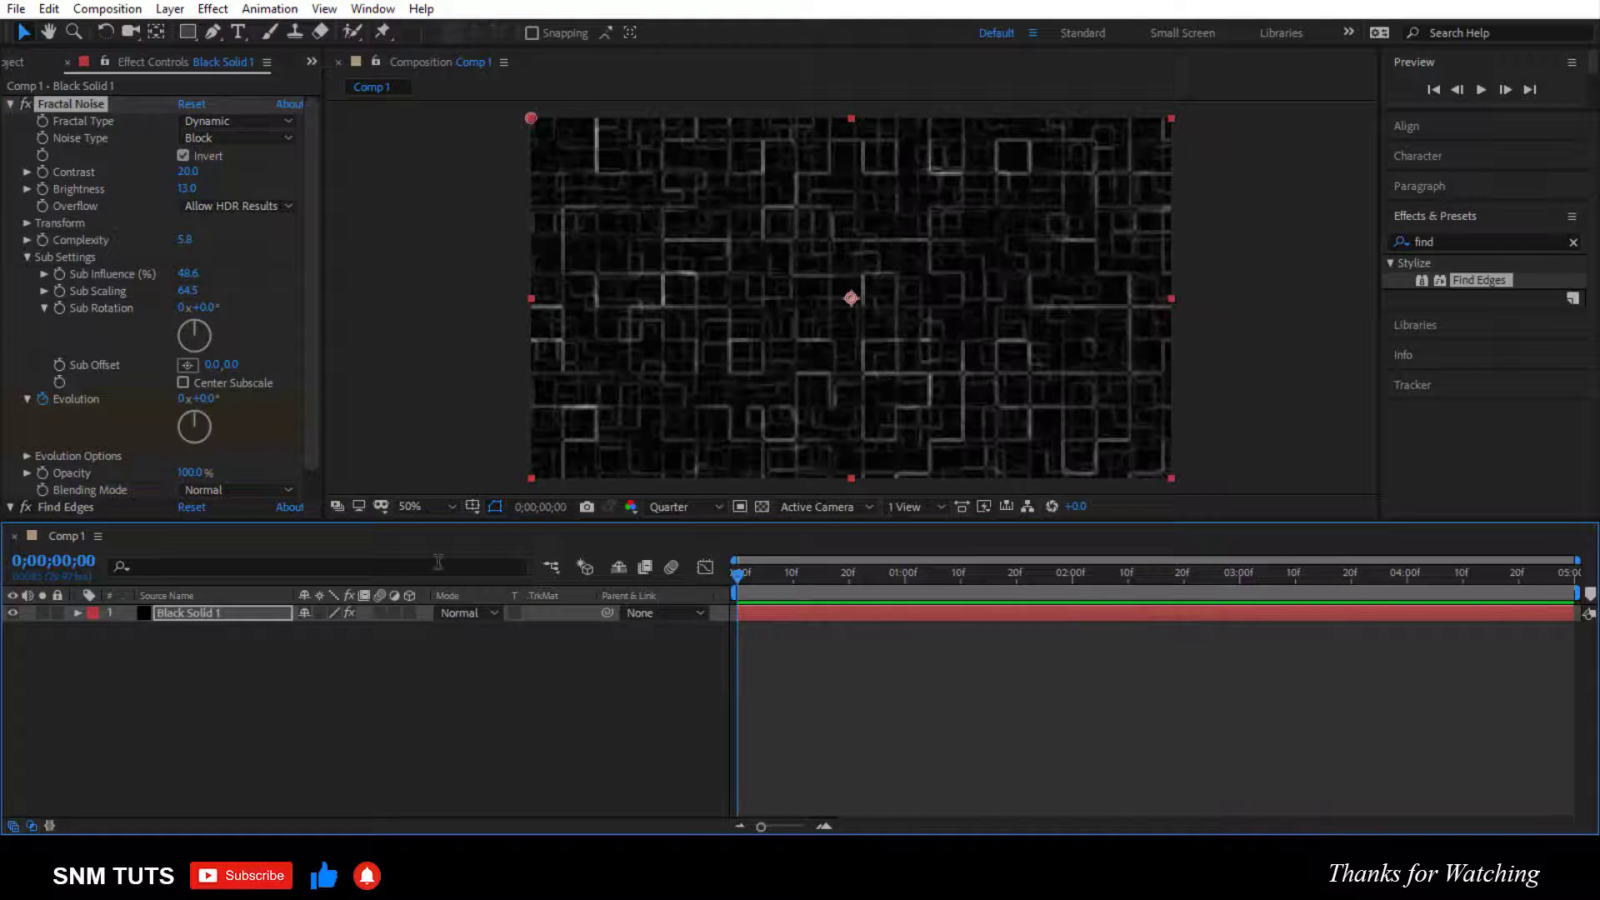
Step: Enlarge and fine-tune the blocks' Sub Scaling, previewing the result
{"action": "left_click_drag", "start_coordinate": [186, 290], "coordinate": [394, 291]}
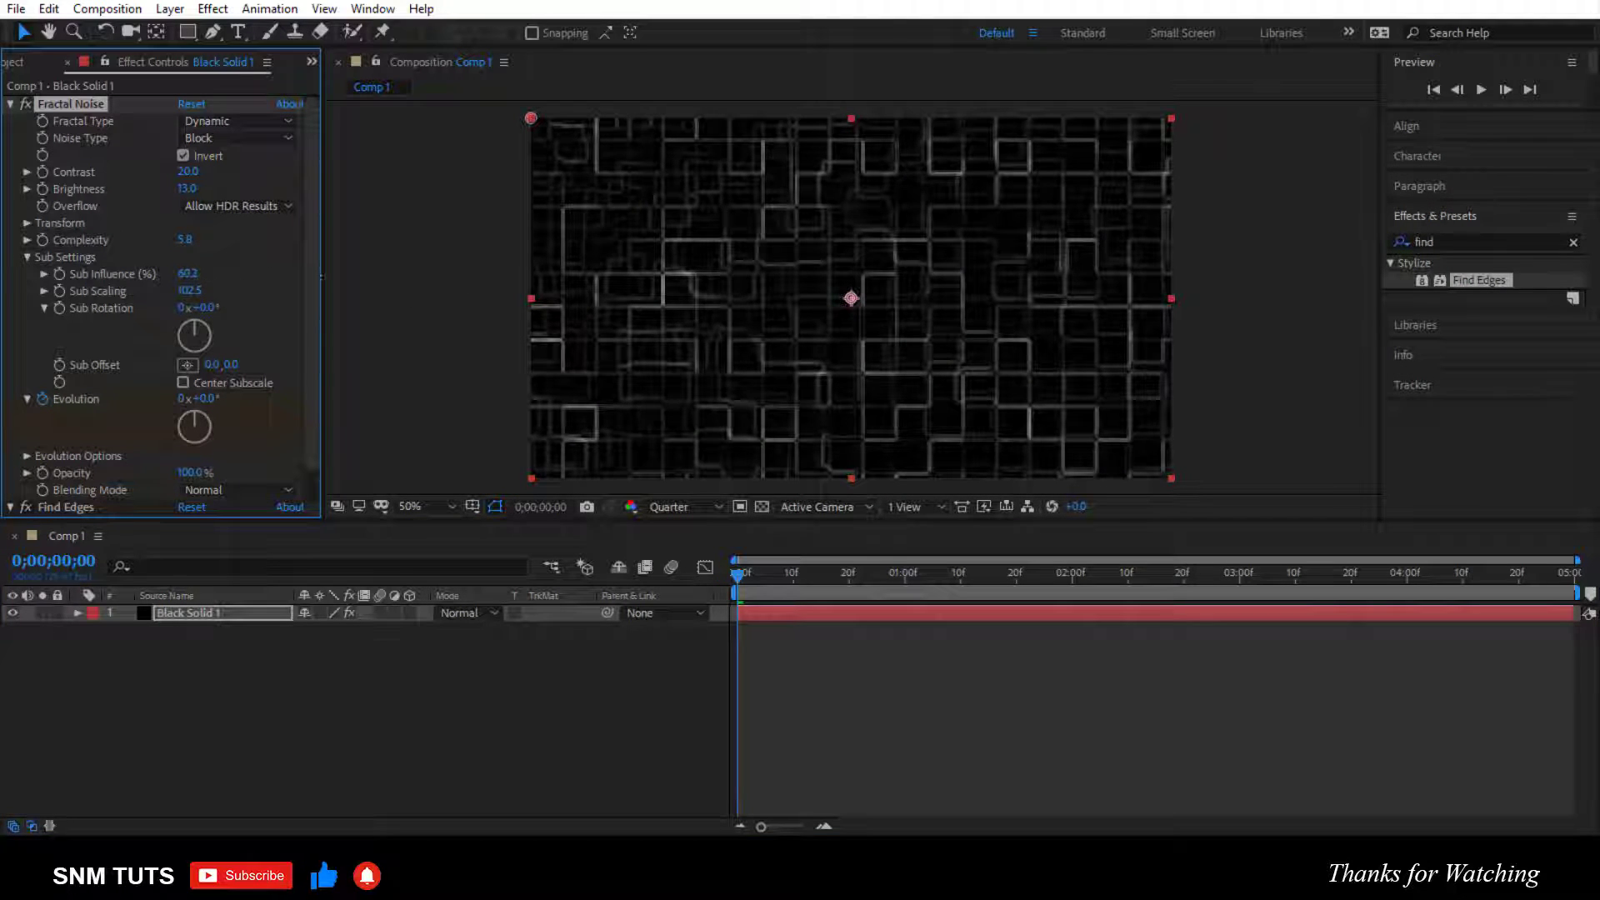
{"action": "left_click_drag", "start_coordinate": [186, 290], "coordinate": [168, 291]}
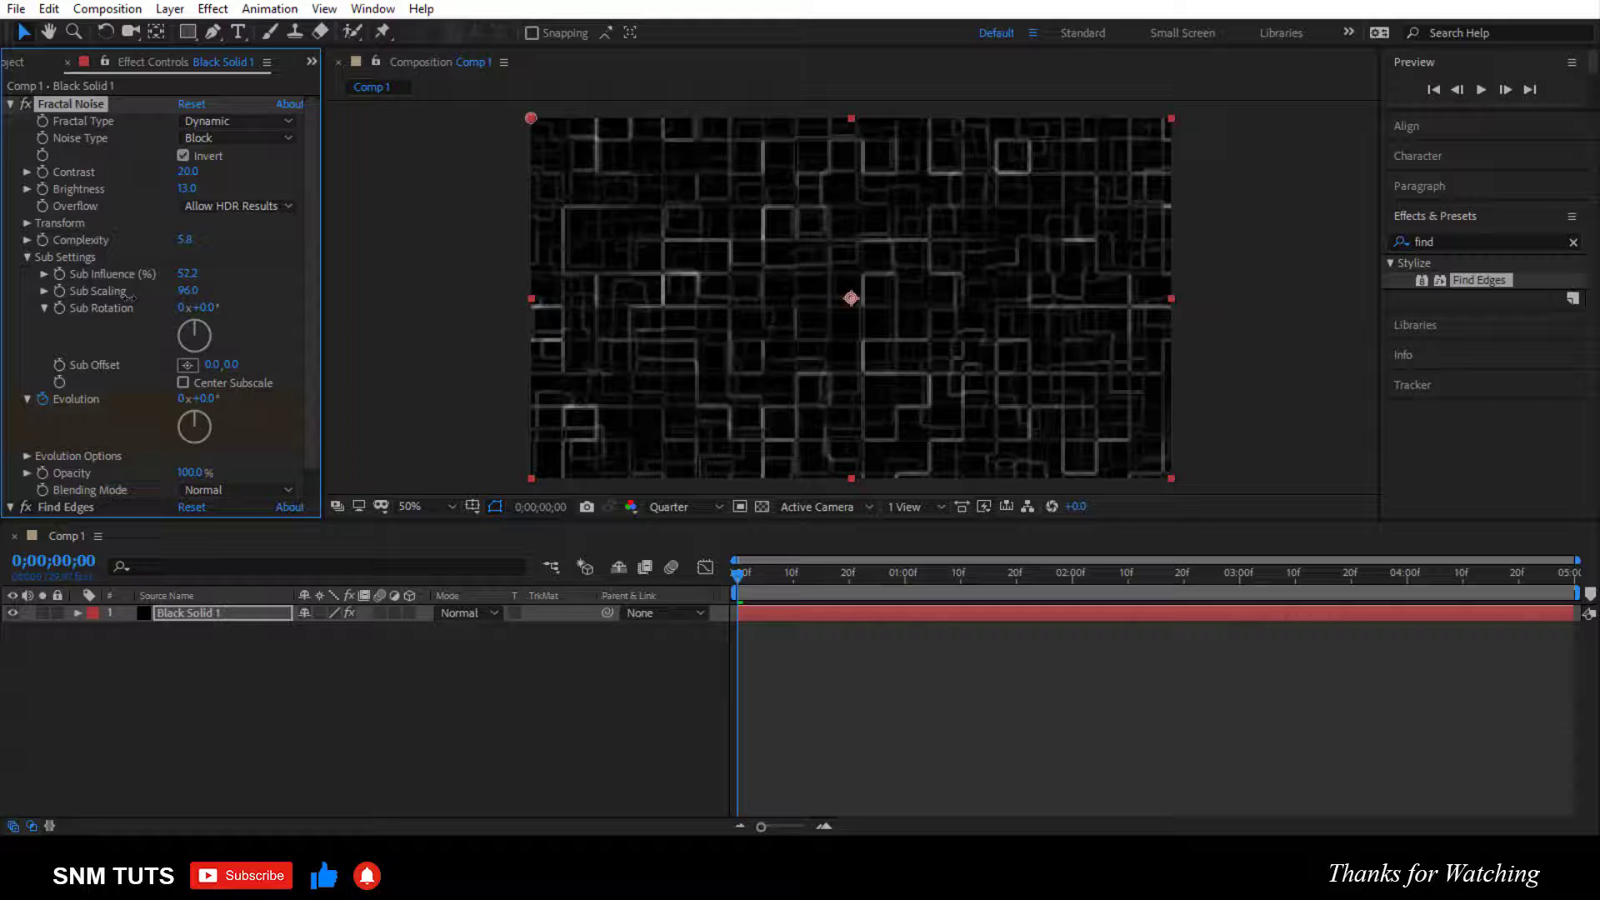
{"action": "key", "text": "space"}
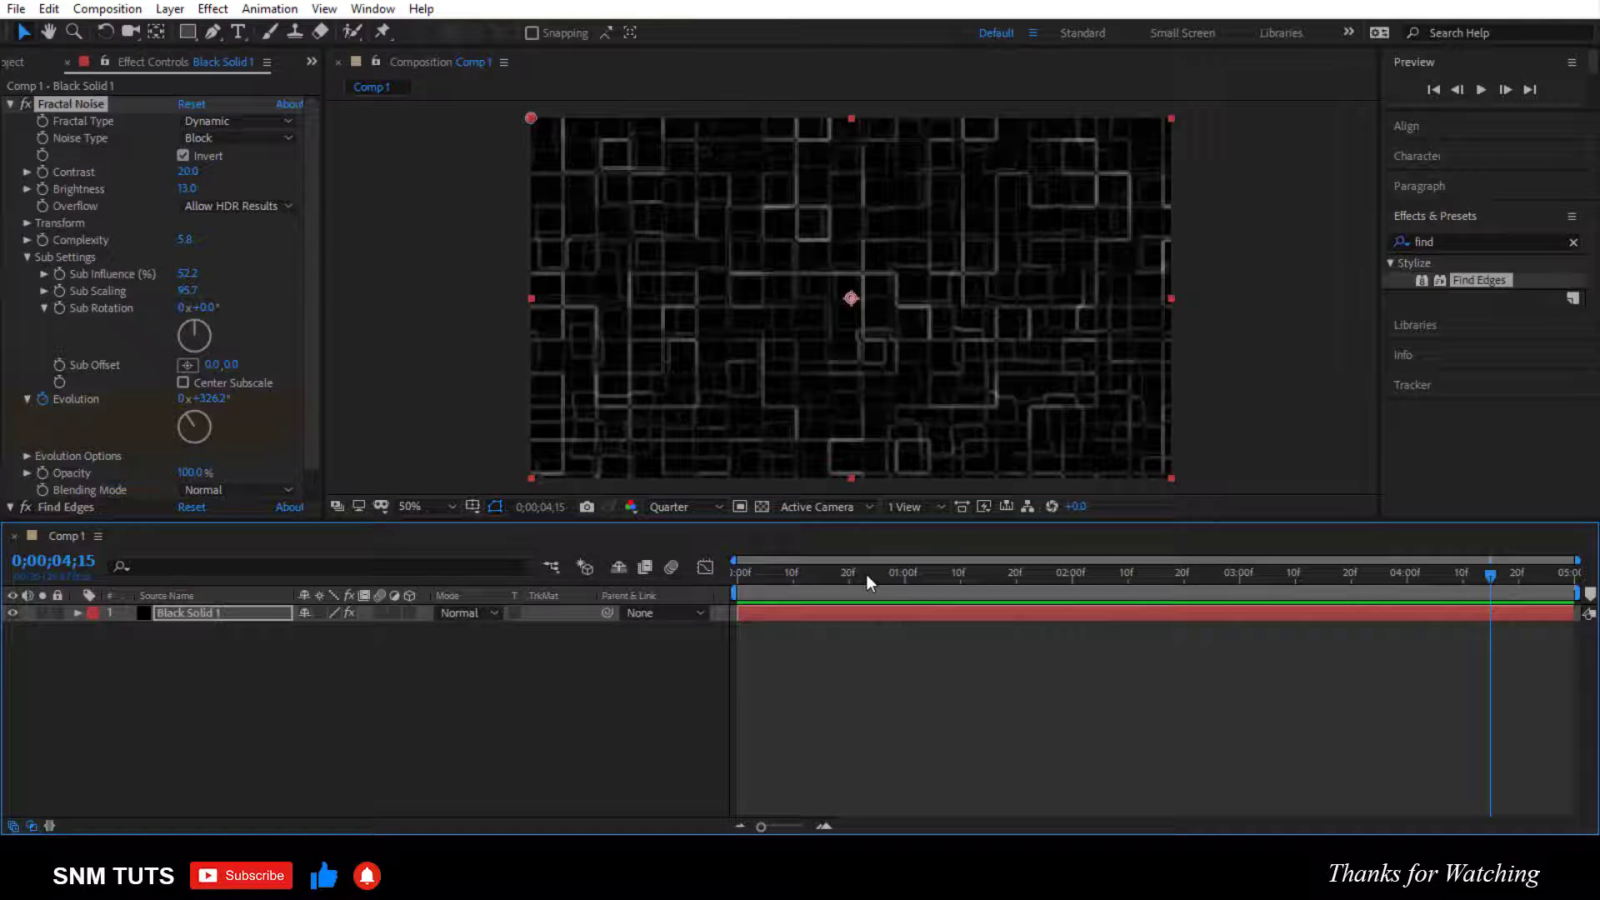
{"action": "key", "text": "space"}
{"action": "type", "text": "tr"}
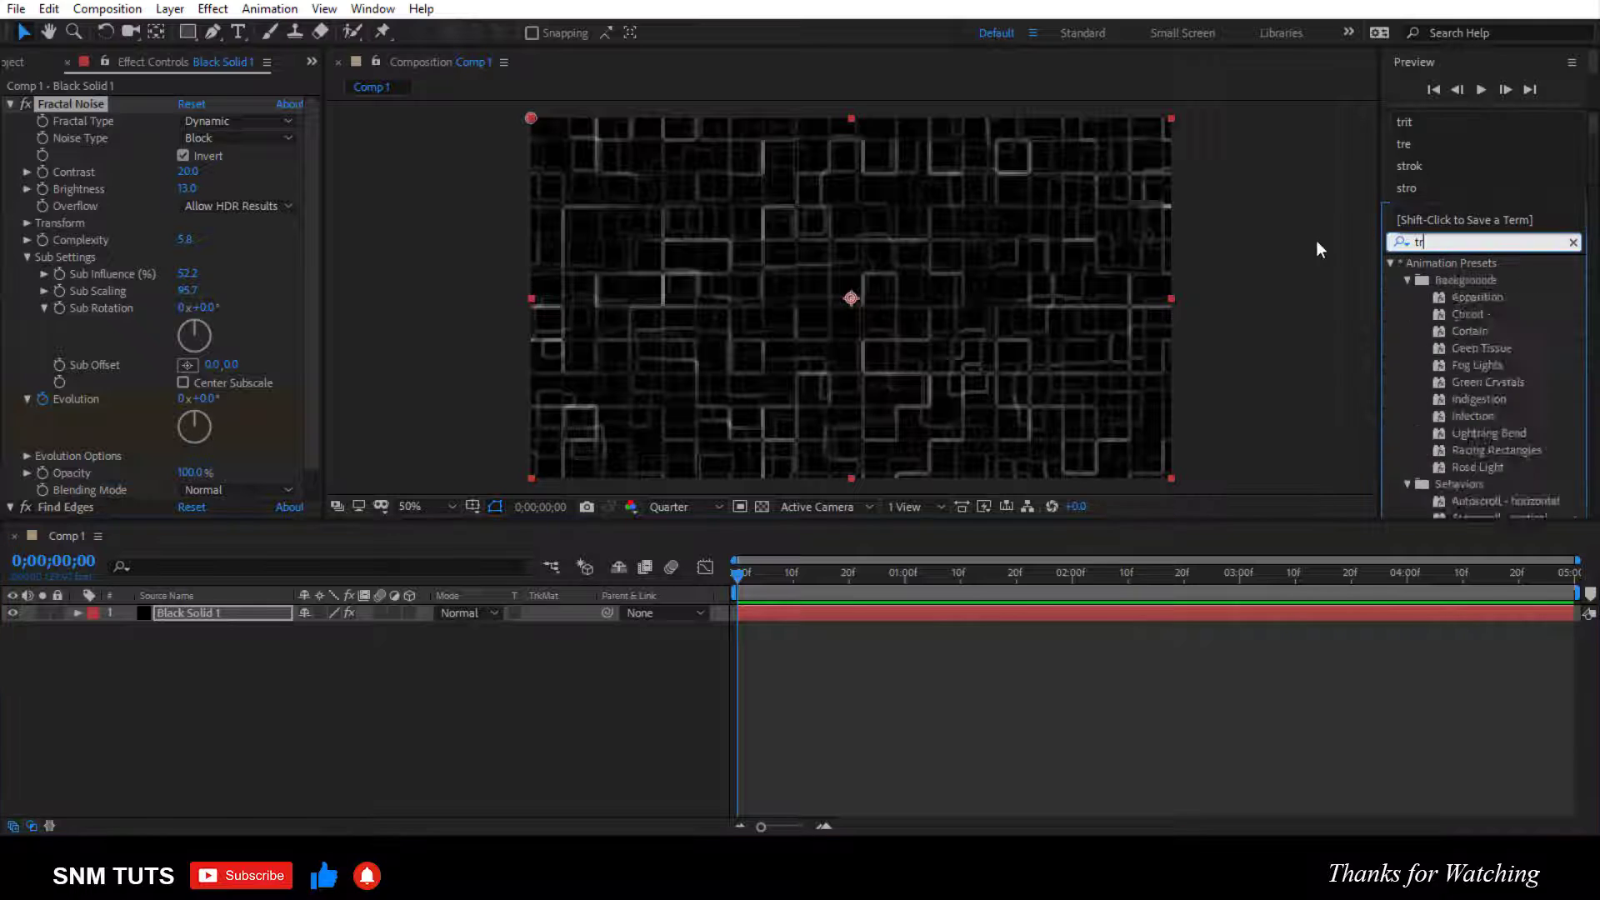
{"action": "type", "text": "it"}
Step: Apply Tritone with #00FF0C bright green midtones and preview
{"action": "left_click_drag", "start_coordinate": [1231, 282], "coordinate": [1225, 288]}
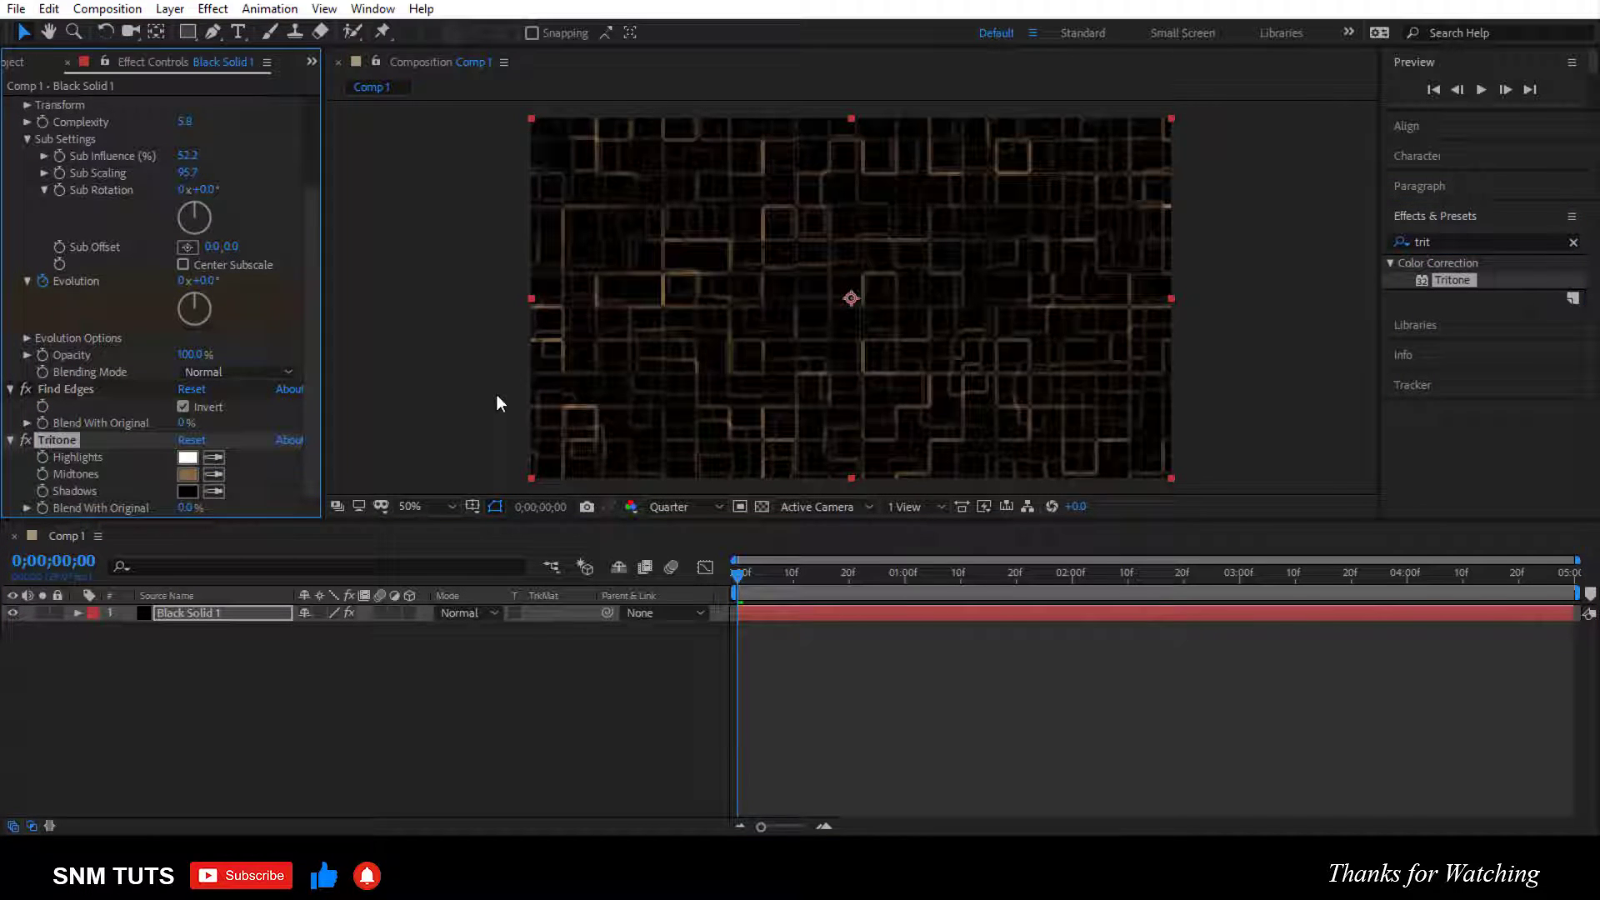
{"action": "left_click", "coordinate": [190, 476]}
{"action": "type", "text": "00FF0C"}
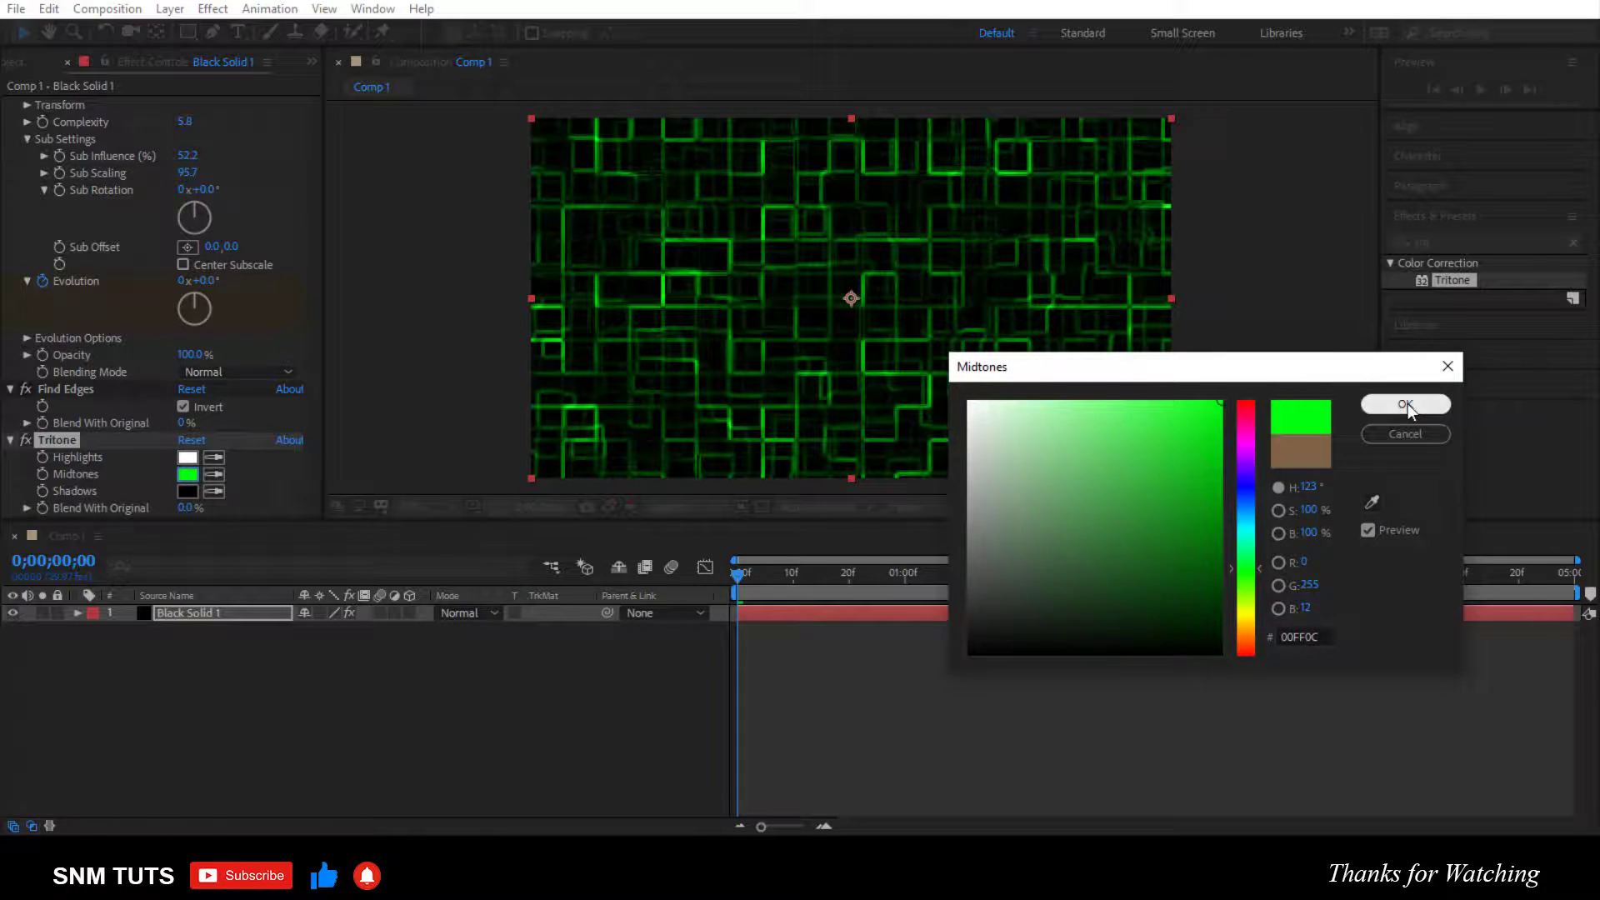
{"action": "left_click", "coordinate": [1404, 404]}
{"action": "key", "text": "space"}
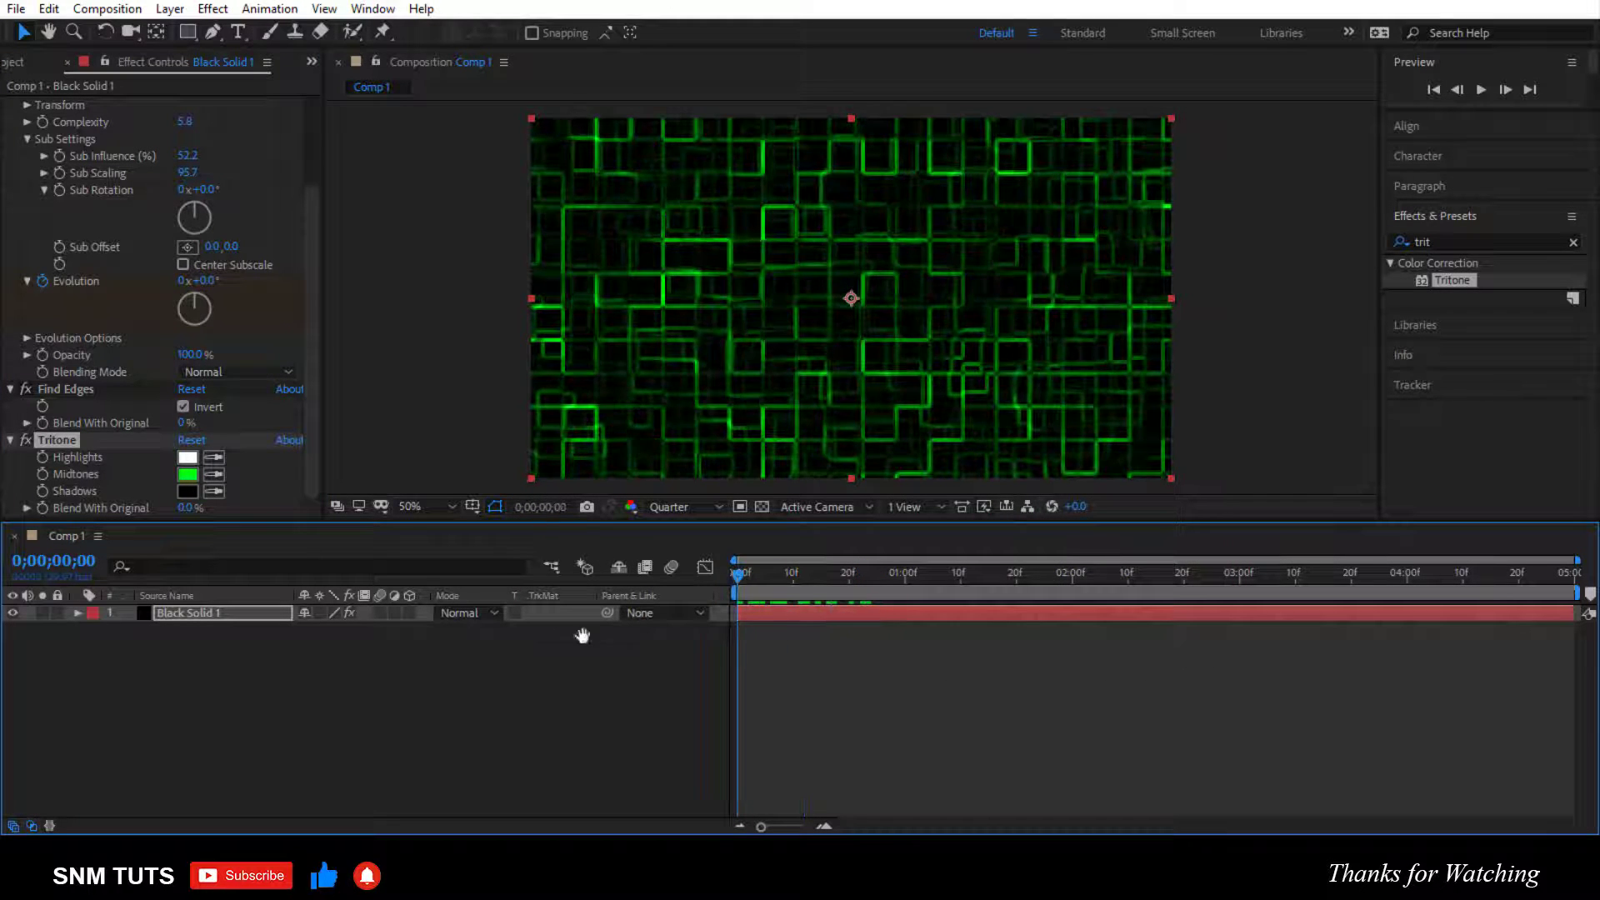
Step: Add Glow with a lowered Glow Threshold and narrower Glow Radius
{"action": "left_click", "coordinate": [1460, 244]}
{"action": "type", "text": "glo"}
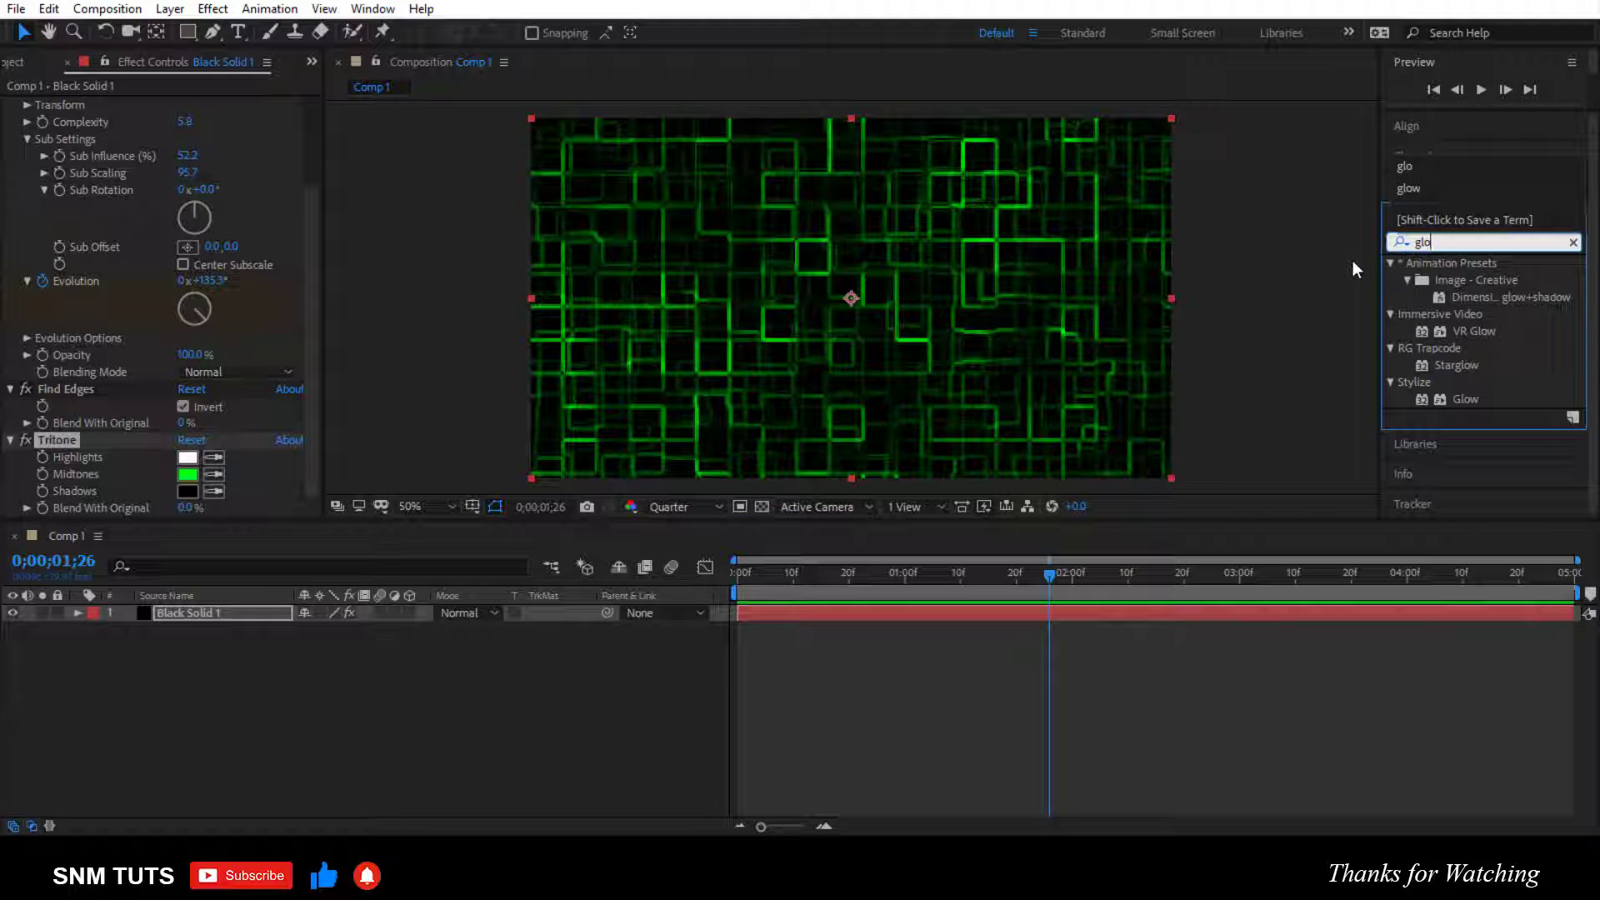
{"action": "type", "text": "w"}
{"action": "double_click", "coordinate": [1458, 401]}
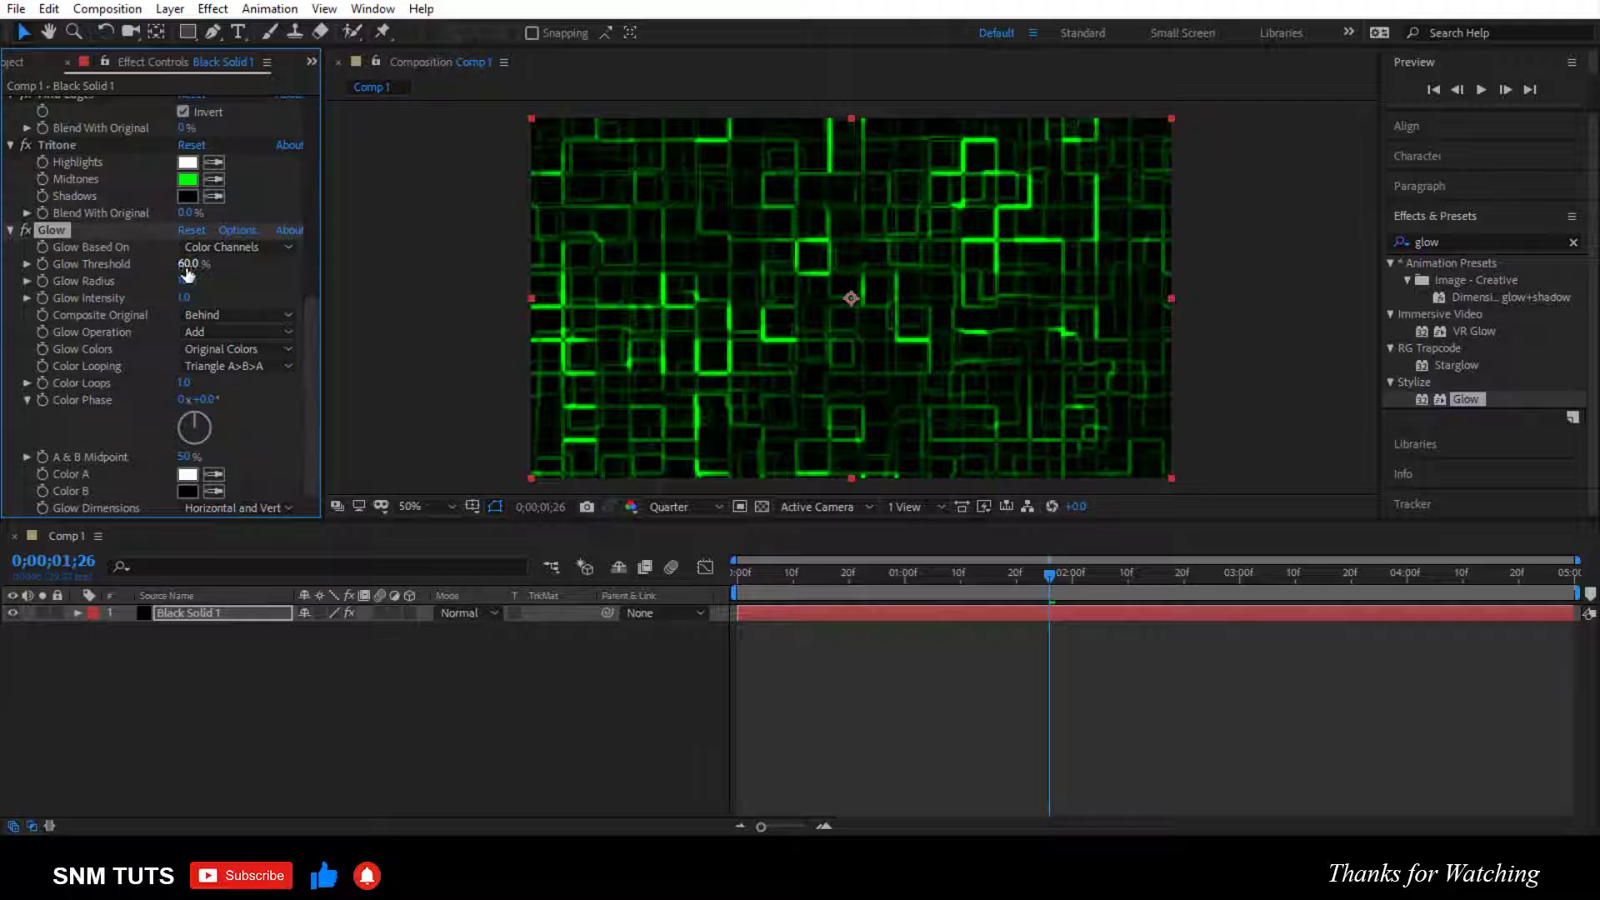
{"action": "mouse_move", "coordinate": [186, 266]}
{"action": "left_mouse_down"}
{"action": "mouse_move", "coordinate": [235, 259]}
{"action": "mouse_move", "coordinate": [223, 282]}
{"action": "mouse_move", "coordinate": [95, 266]}
{"action": "left_mouse_up"}
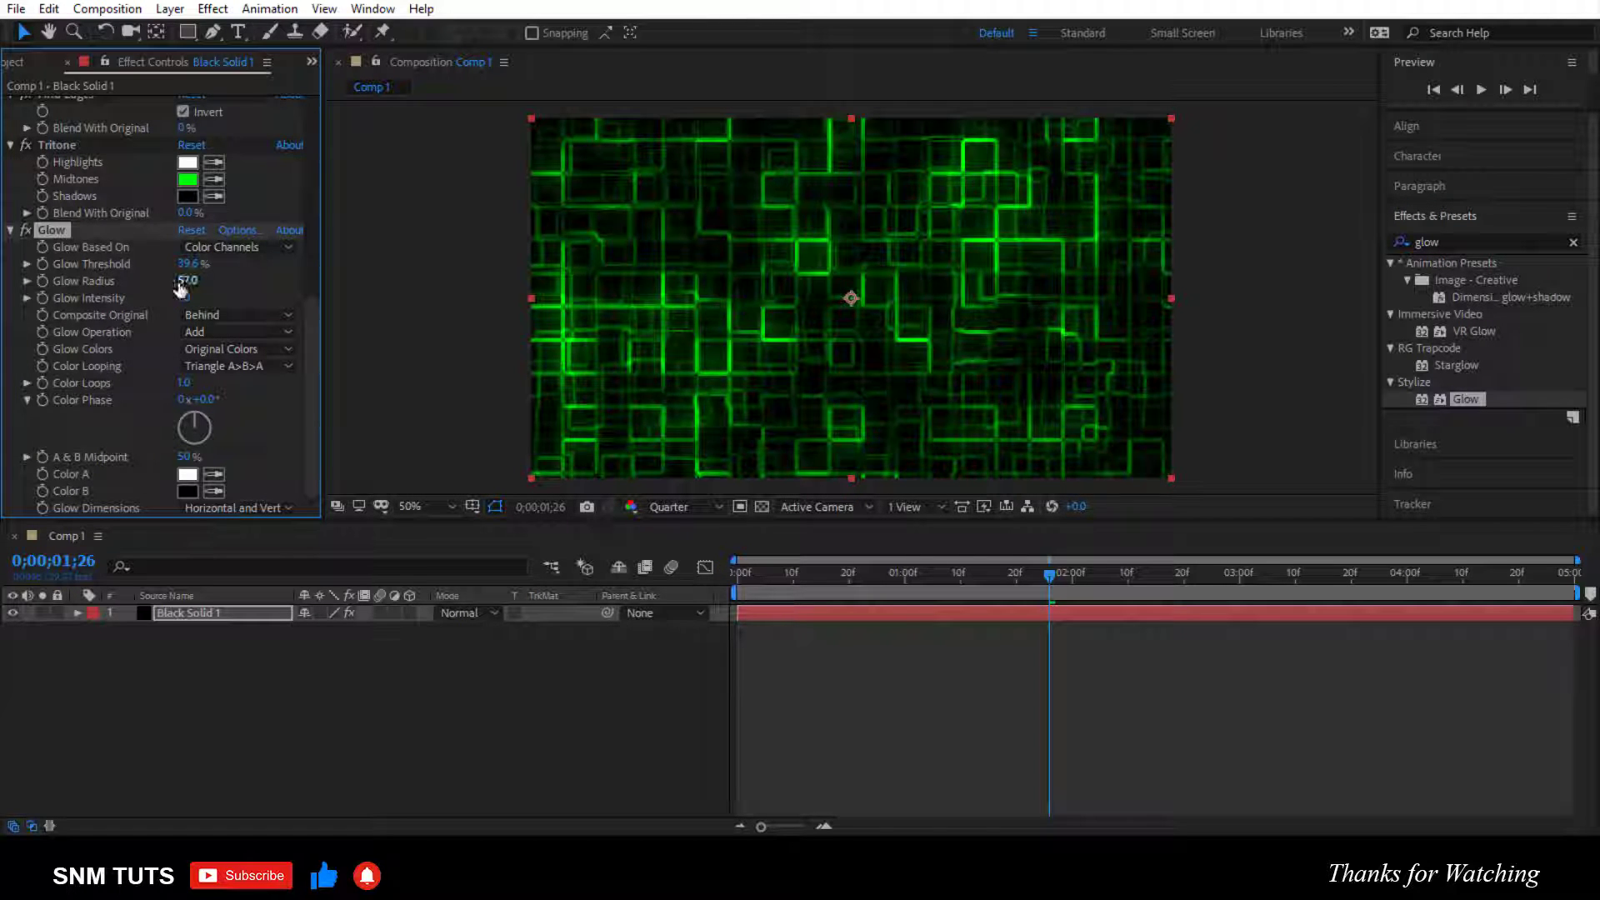
{"action": "mouse_move", "coordinate": [187, 280]}
{"action": "left_mouse_down"}
{"action": "mouse_move", "coordinate": [148, 282]}
{"action": "mouse_move", "coordinate": [171, 266]}
{"action": "left_mouse_up"}
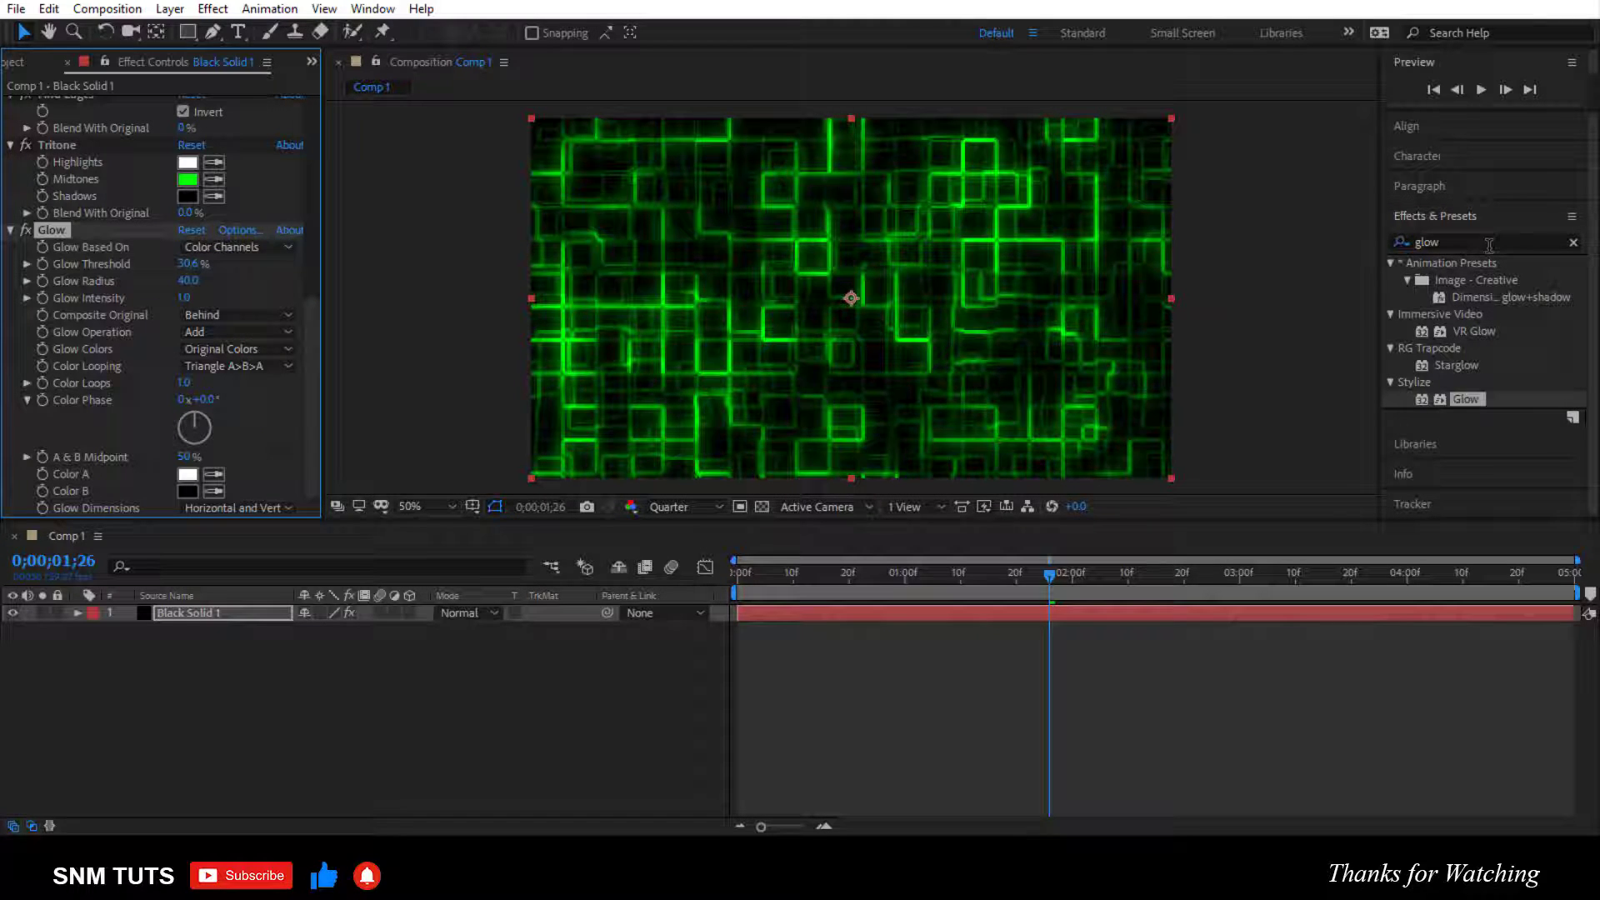
Step: Apply Fast Blur (Legacy) with Blurriness 4 and preview the background
{"action": "left_click", "coordinate": [1425, 242]}
{"action": "type", "text": "fast"}
{"action": "mouse_move", "coordinate": [1479, 398]}
{"action": "left_mouse_down"}
{"action": "mouse_move", "coordinate": [1056, 348]}
{"action": "mouse_move", "coordinate": [921, 398]}
{"action": "left_mouse_up"}
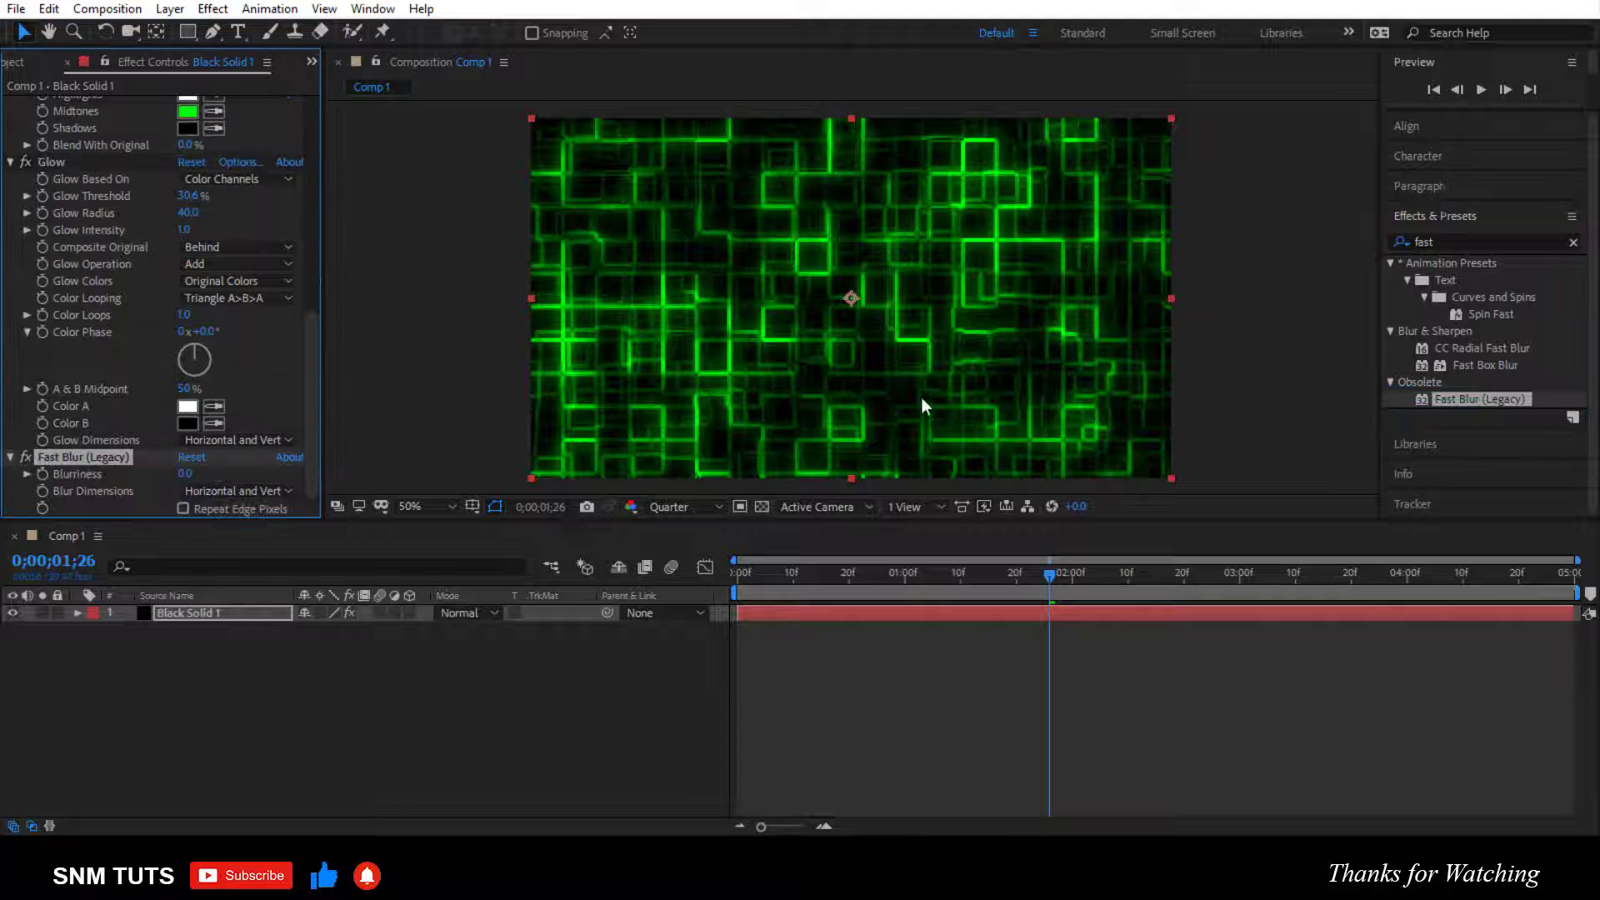
{"action": "mouse_move", "coordinate": [184, 475]}
{"action": "left_mouse_down"}
{"action": "mouse_move", "coordinate": [200, 476]}
{"action": "mouse_move", "coordinate": [175, 474]}
{"action": "left_mouse_up"}
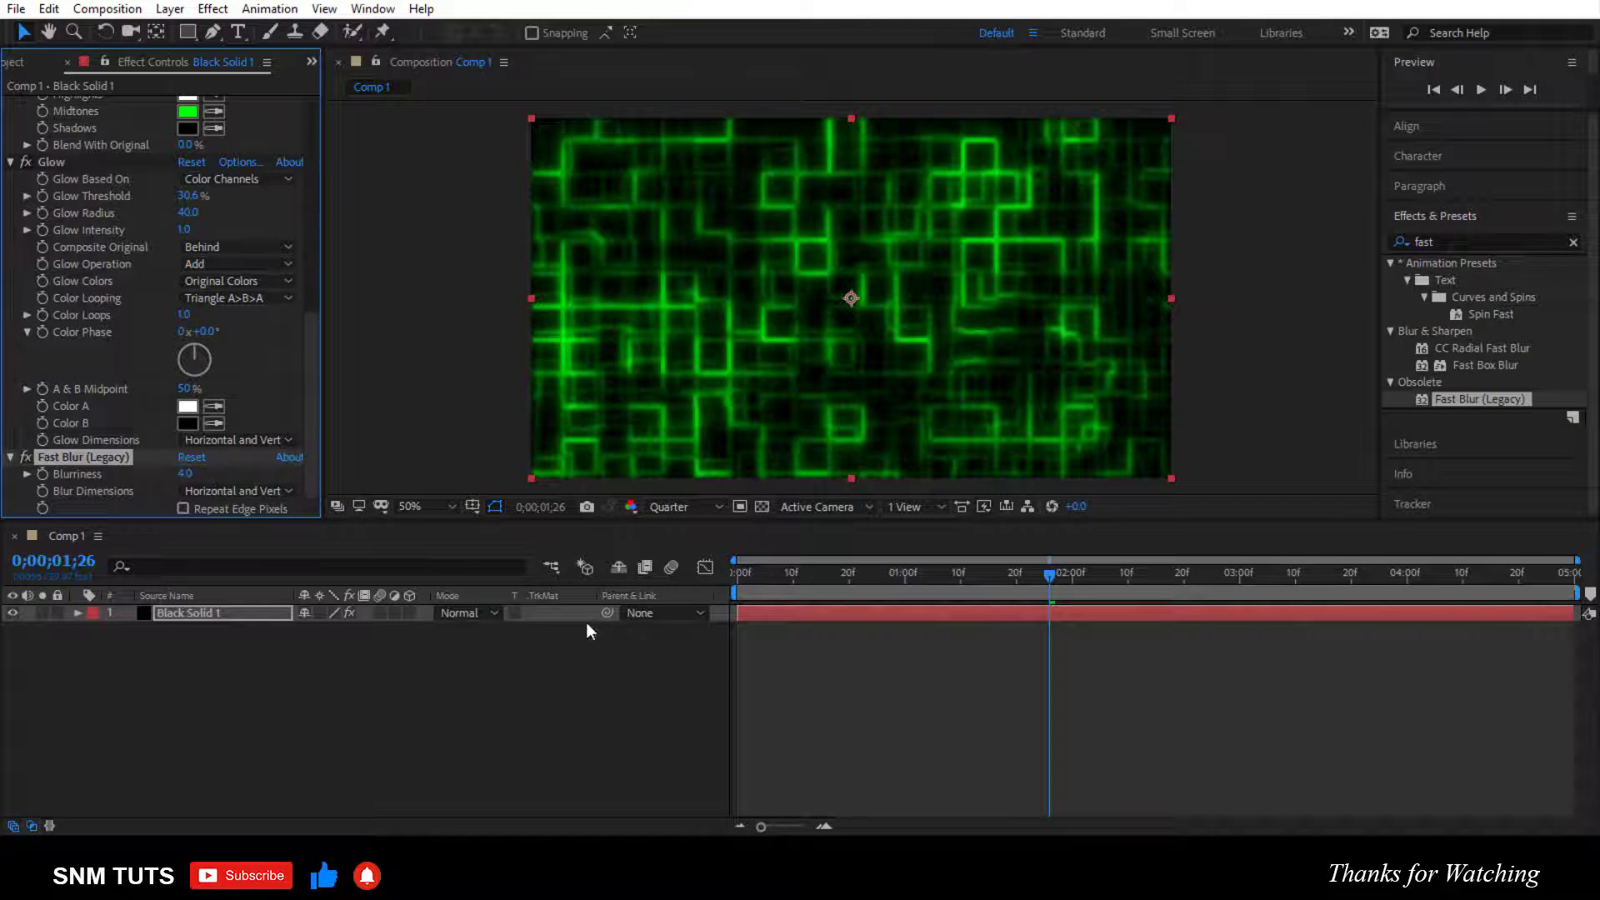
{"action": "key", "text": "space"}
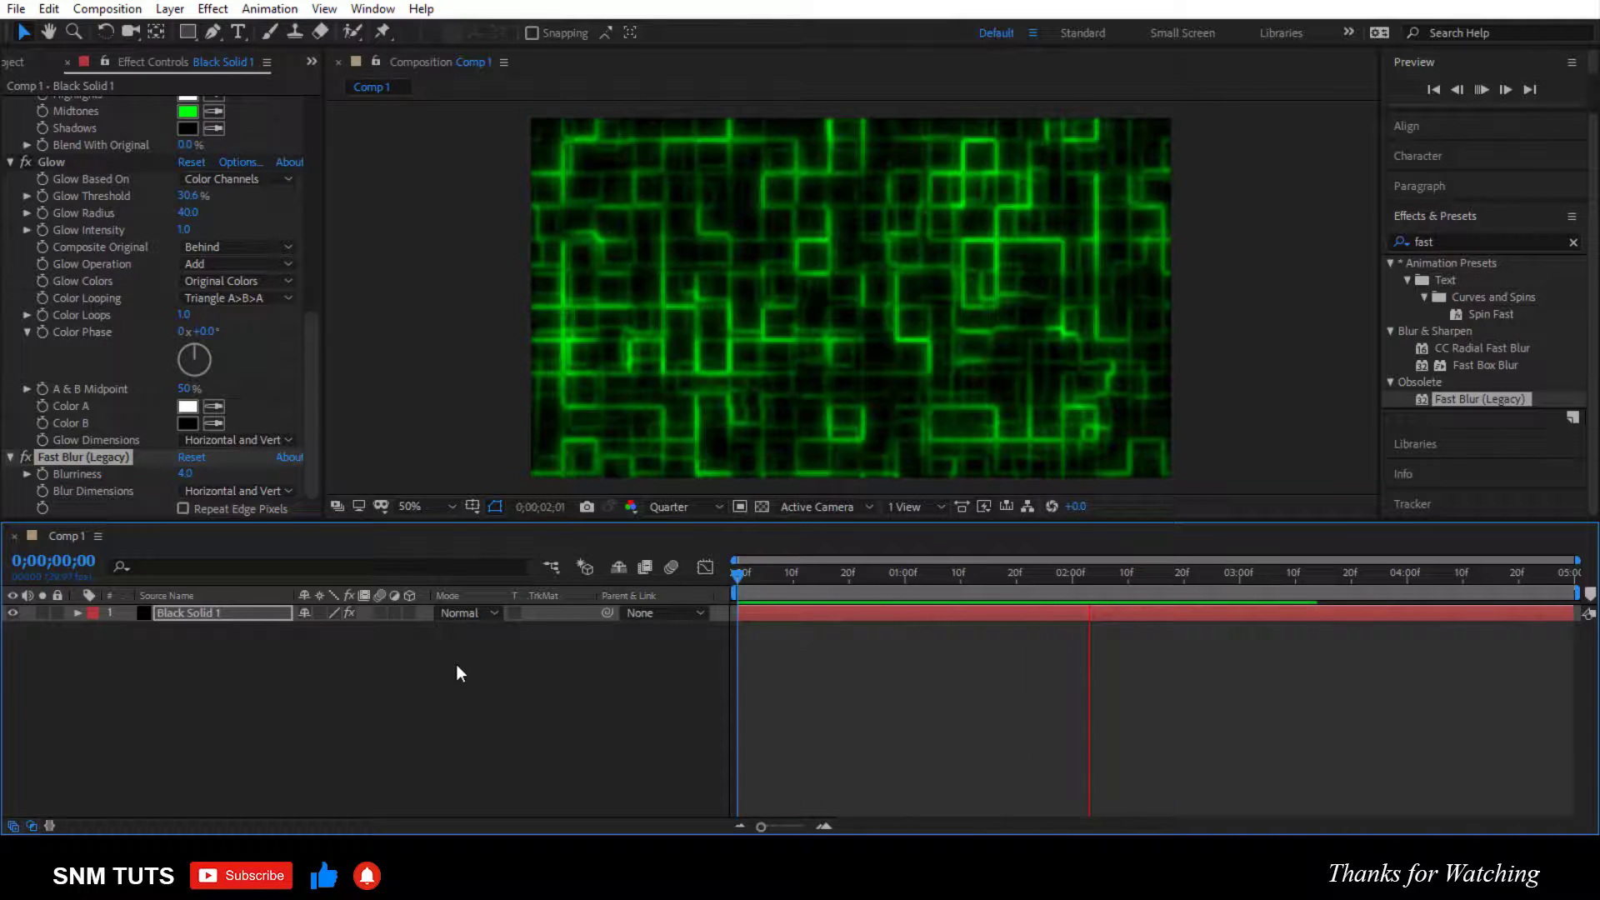
{"action": "left_click", "coordinate": [13, 163]}
{"action": "scroll", "coordinate": [16, 152], "scroll_direction": "up", "scroll_amount": 5}
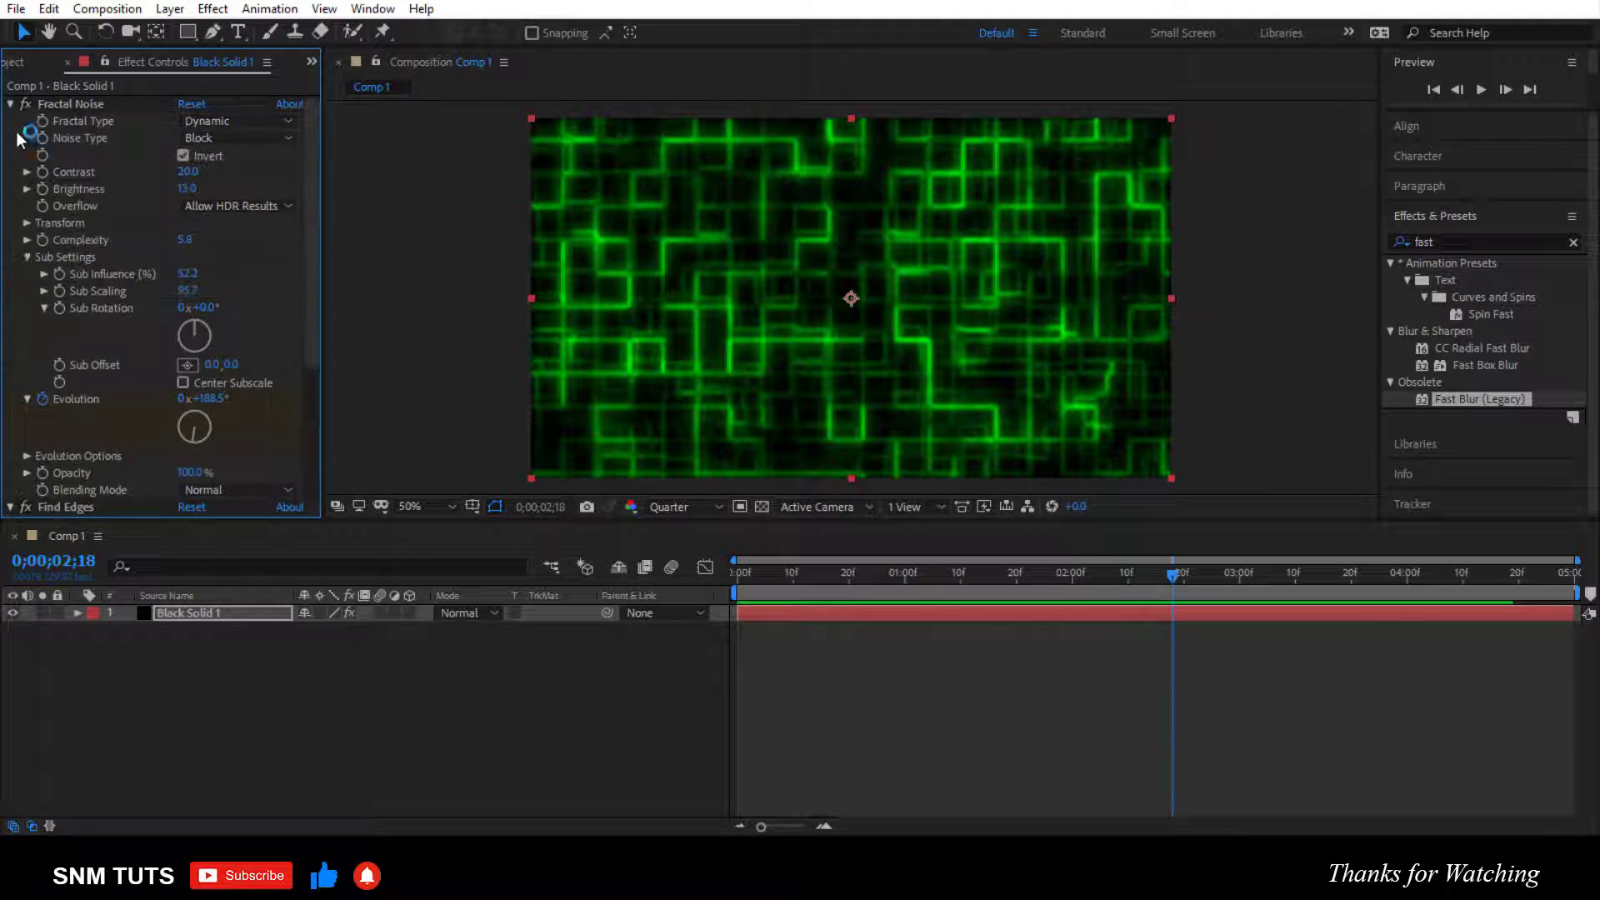
Step: Collapse the effect groups and add Curves bent down to darken the background
{"action": "left_click", "coordinate": [11, 171]}
{"action": "left_click", "coordinate": [10, 121]}
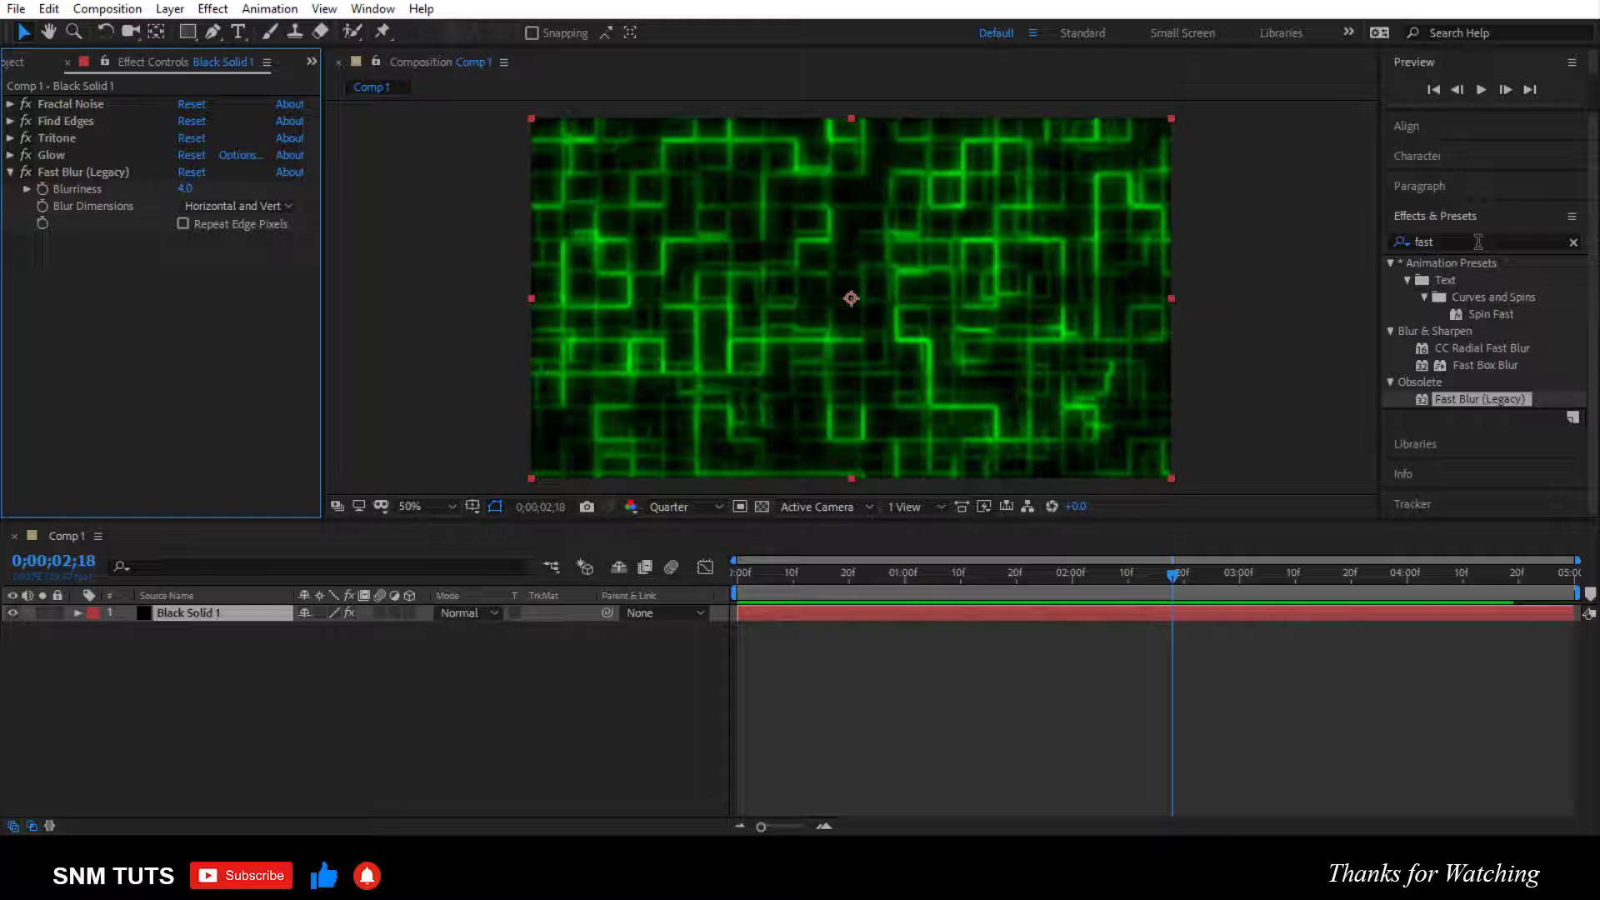
{"action": "left_click_drag", "start_coordinate": [1481, 243], "coordinate": [1330, 241]}
{"action": "type", "text": "curv"}
{"action": "left_click_drag", "start_coordinate": [1450, 331], "coordinate": [1052, 344]}
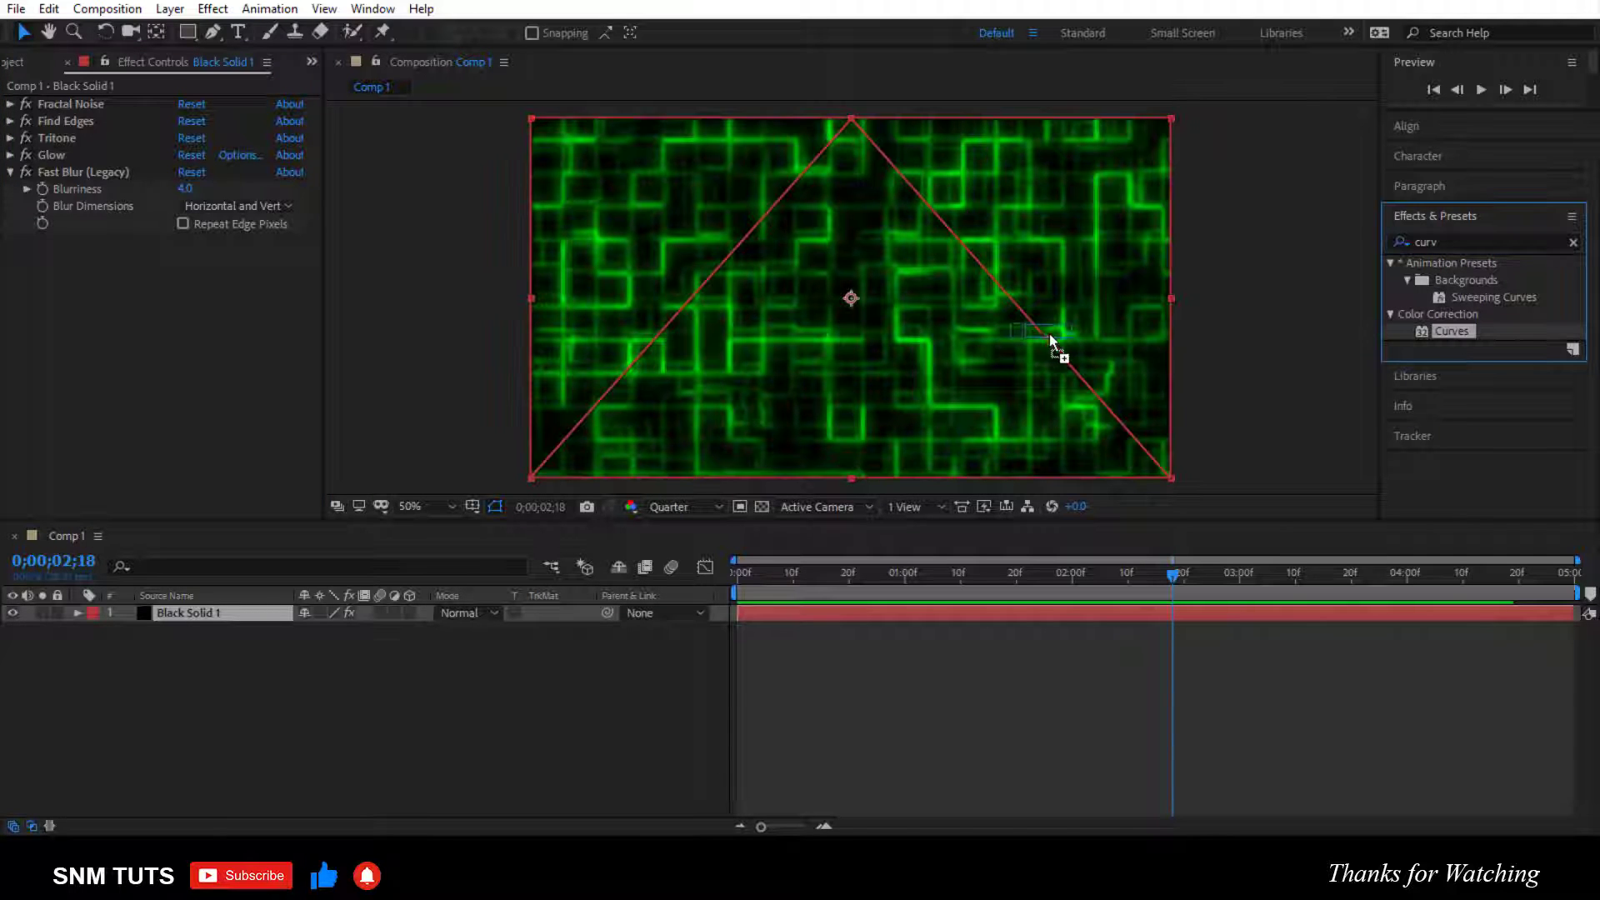
{"action": "left_click_drag", "start_coordinate": [167, 327], "coordinate": [192, 343]}
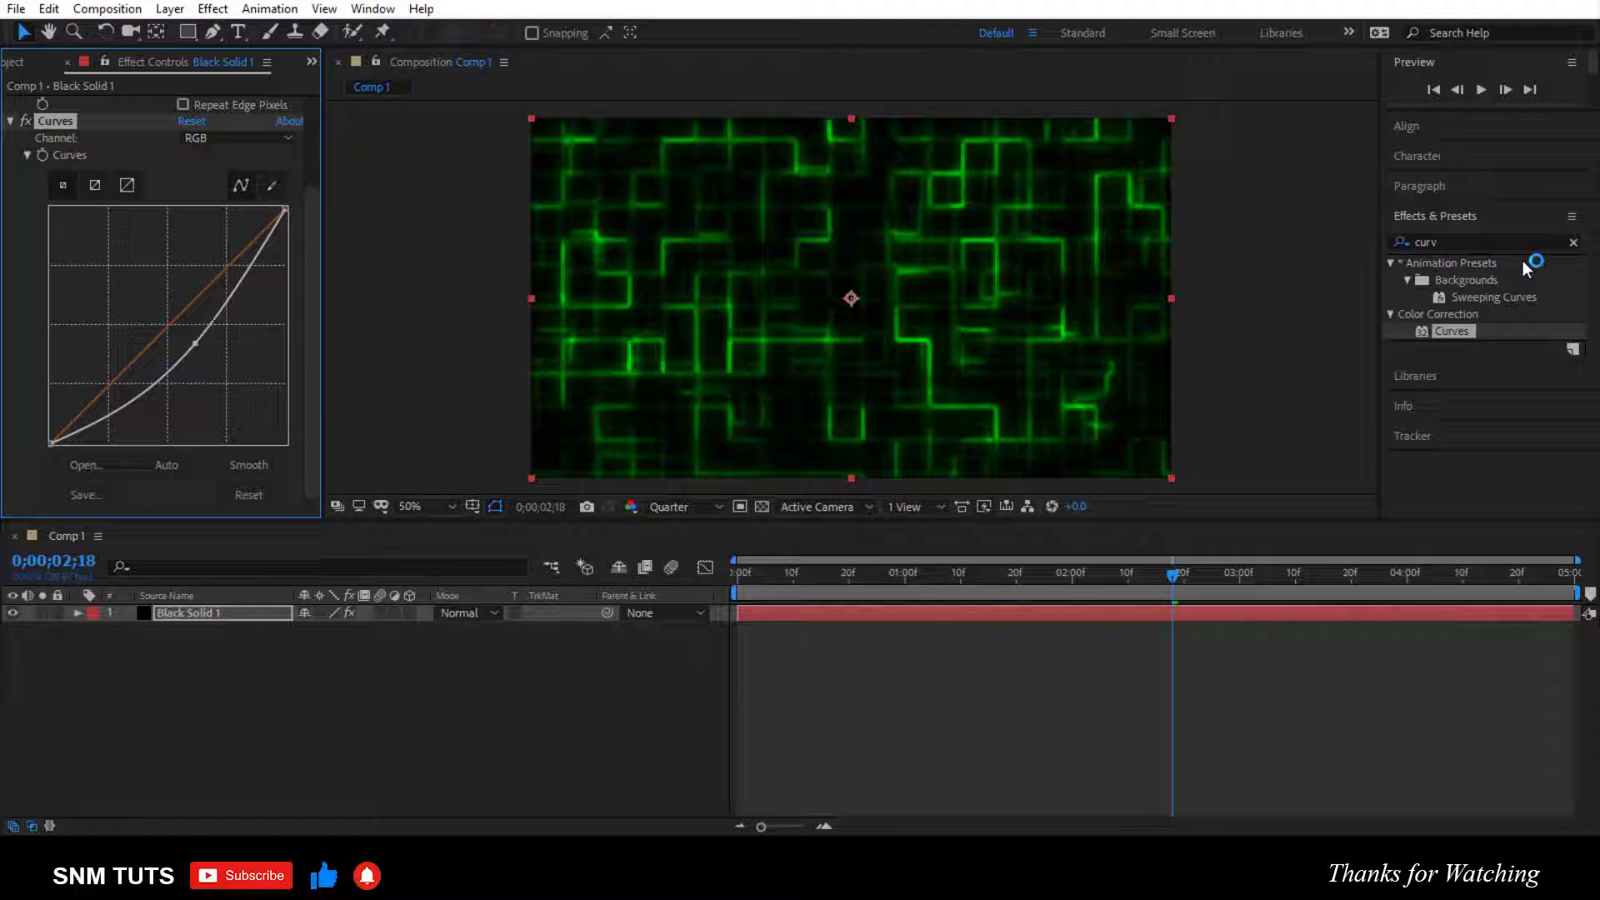
{"action": "left_click", "coordinate": [1488, 243]}
{"action": "type", "text": "vig"}
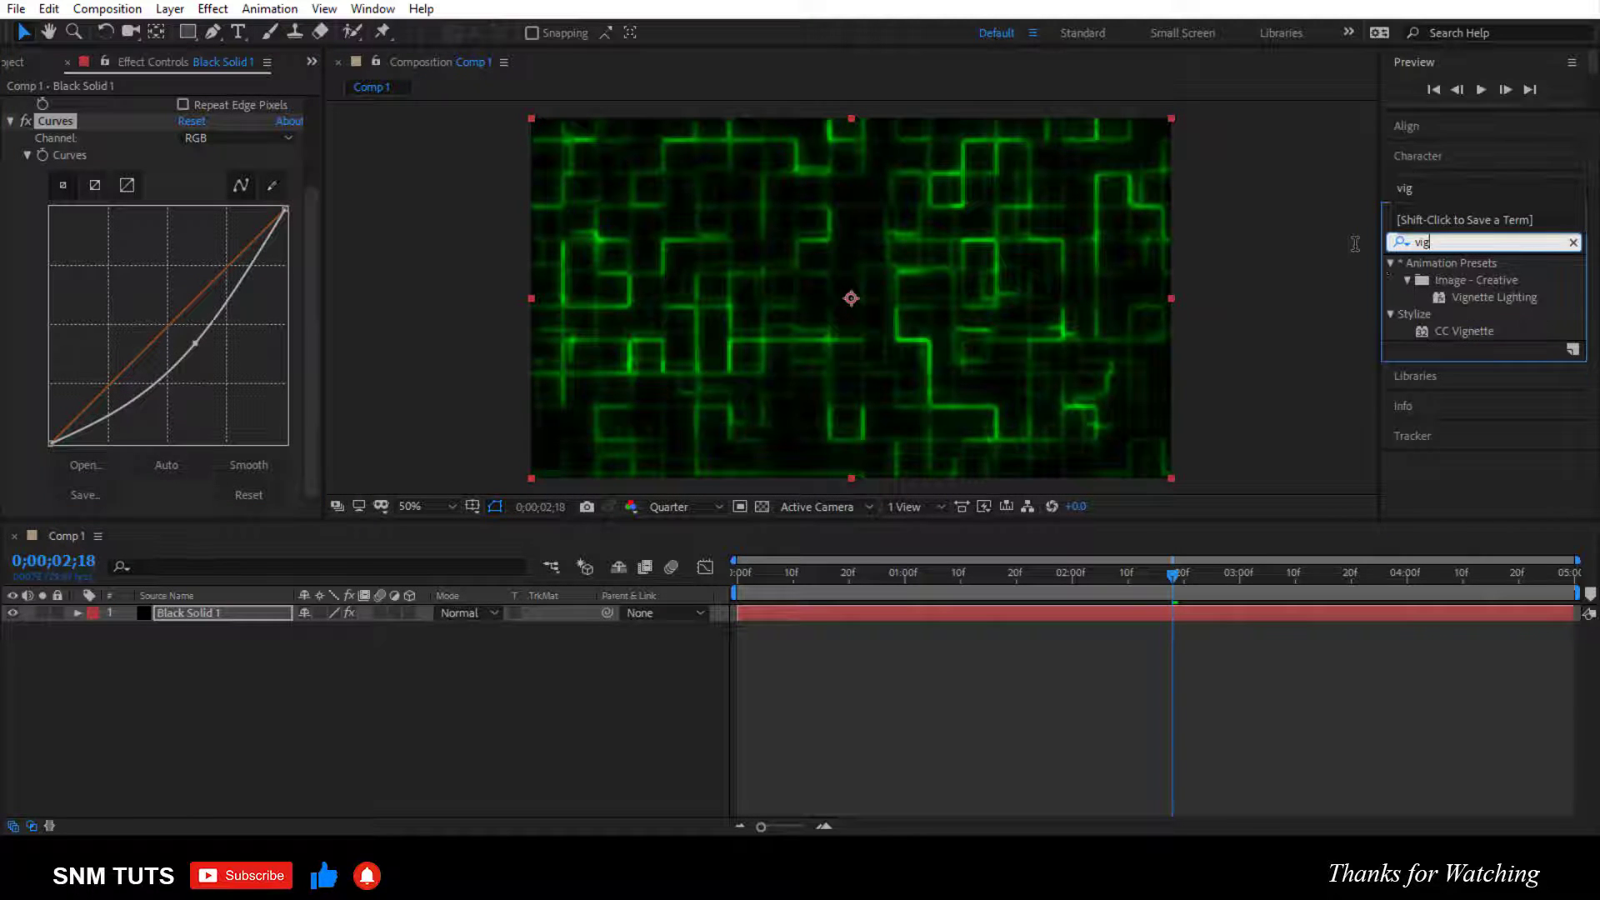
Step: Apply CC Vignette with wider Angle of View and higher Amount, and preview
{"action": "left_click_drag", "start_coordinate": [1483, 333], "coordinate": [1079, 344]}
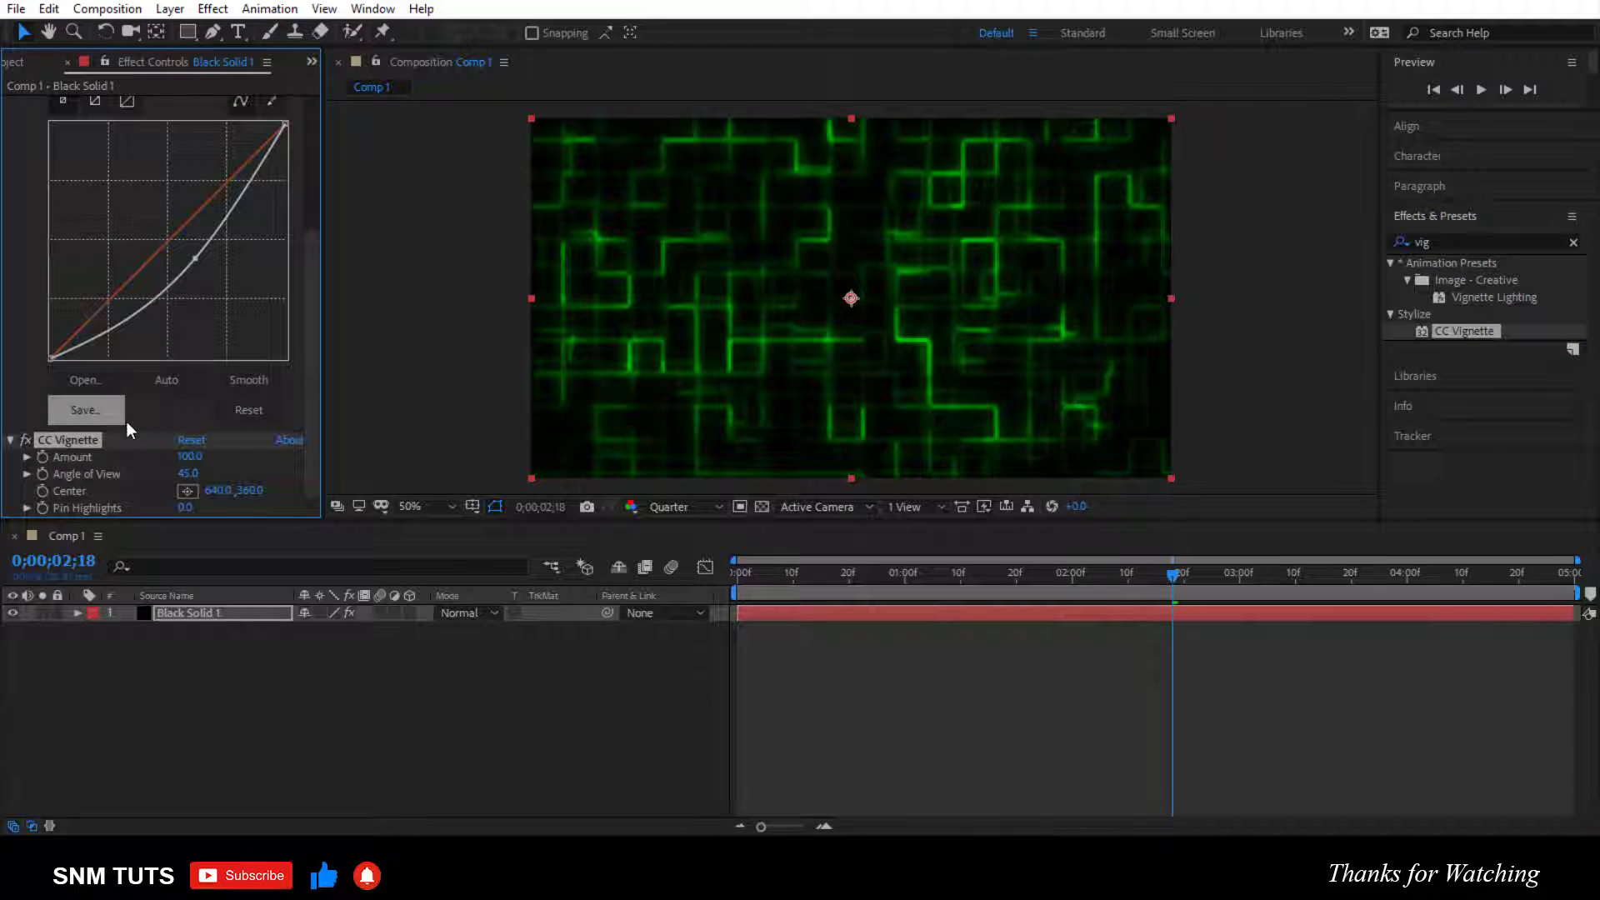
{"action": "left_click_drag", "start_coordinate": [183, 478], "coordinate": [185, 477]}
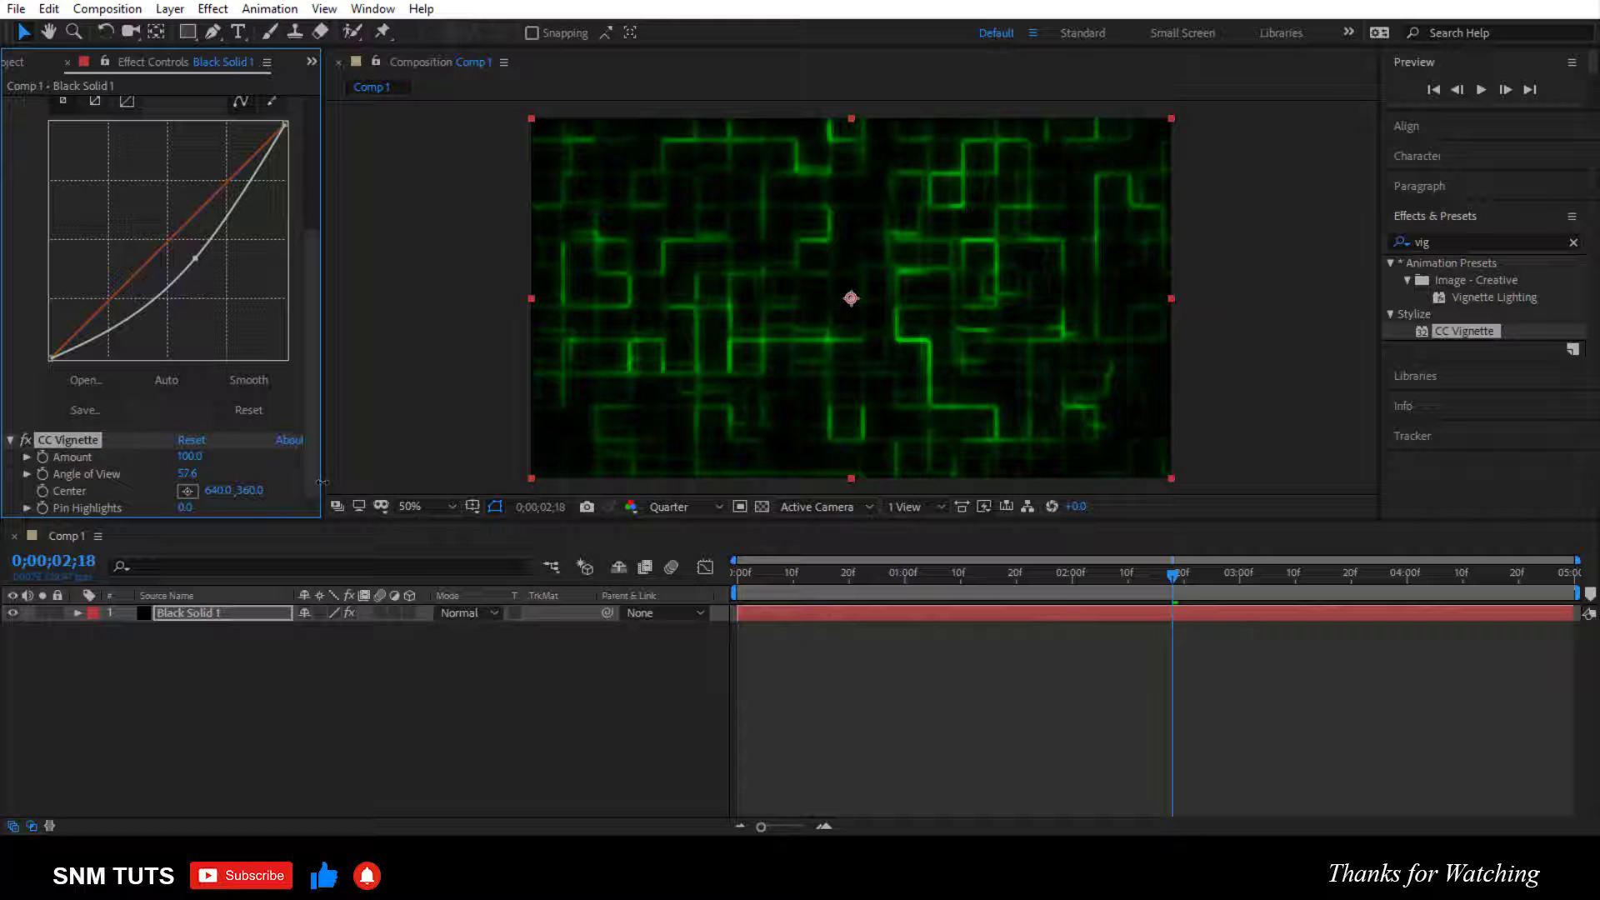
{"action": "left_click_drag", "start_coordinate": [219, 458], "coordinate": [313, 462]}
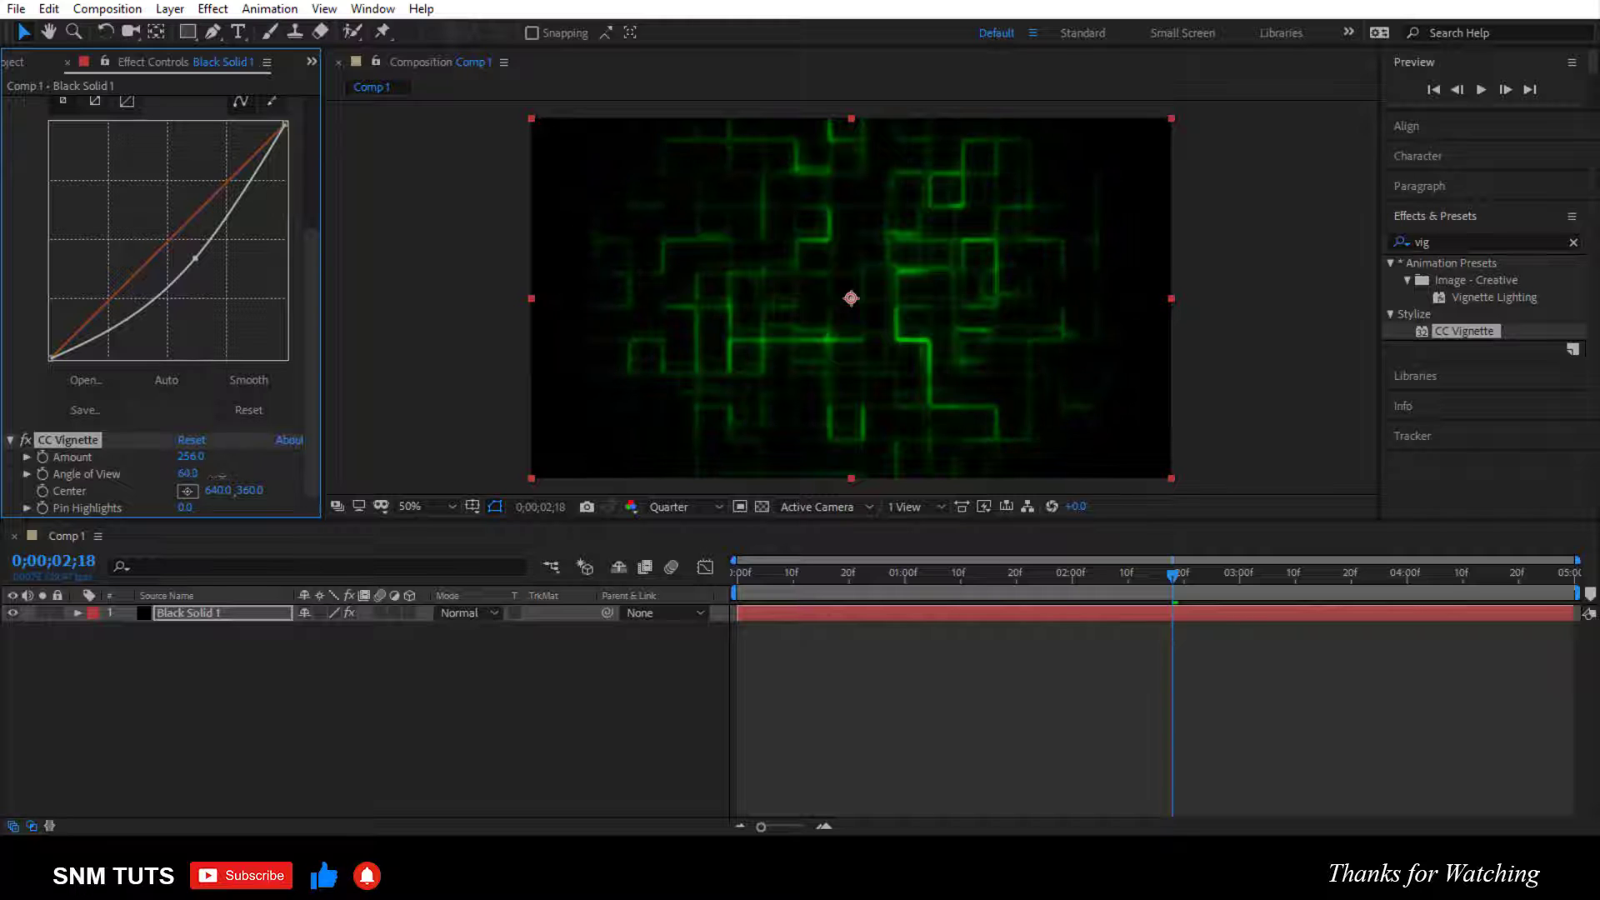
{"action": "left_click", "coordinate": [194, 258]}
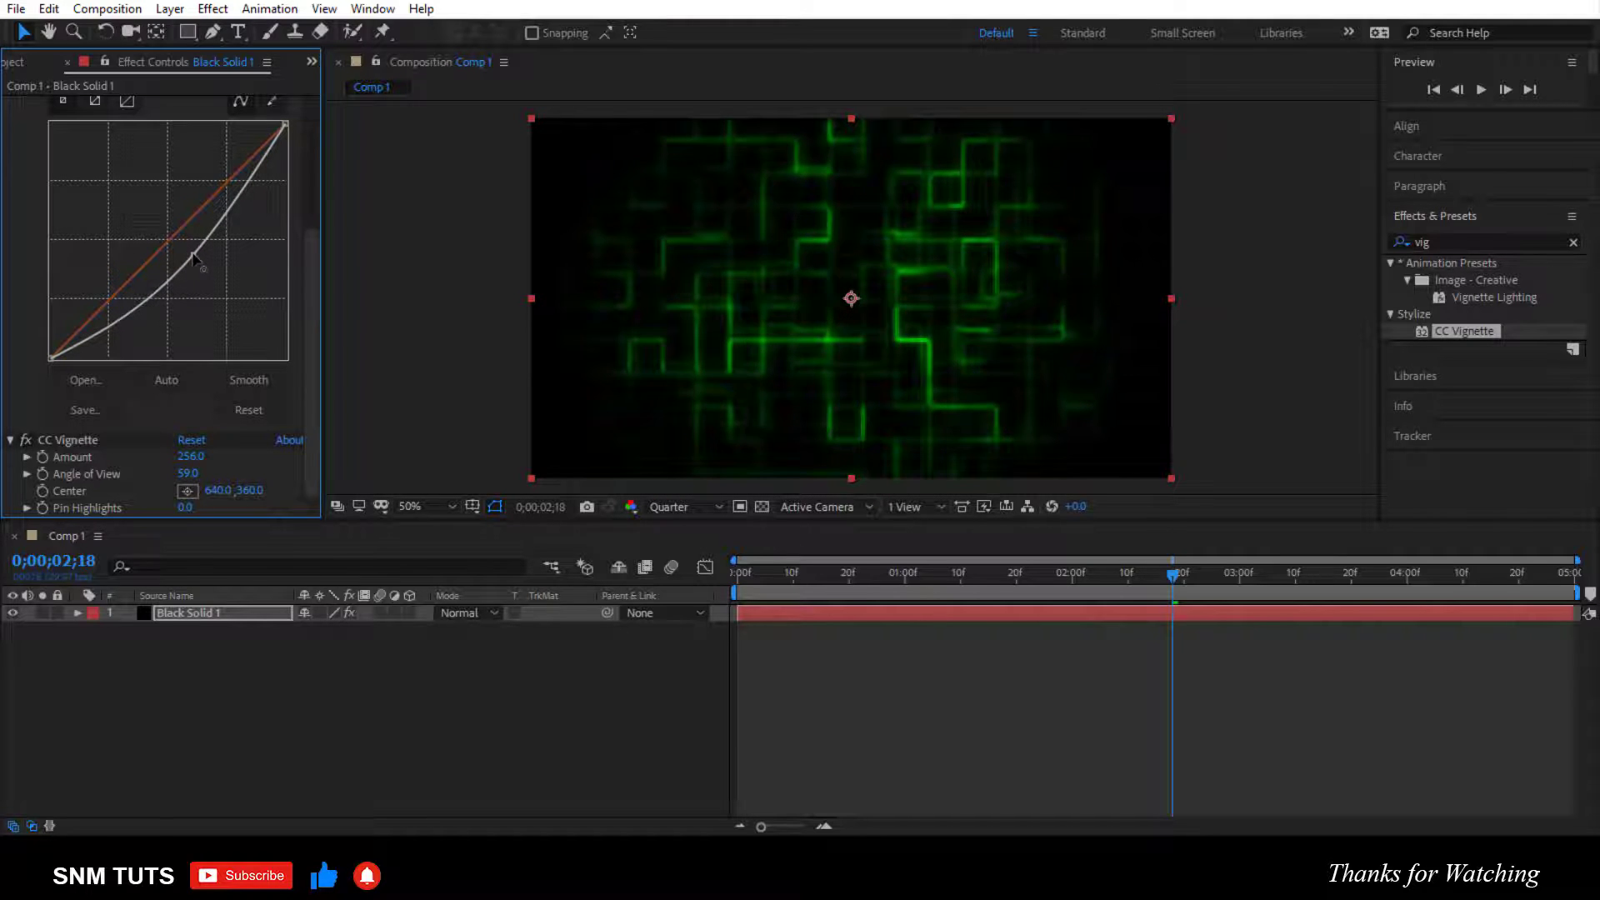
{"action": "key", "text": "space"}
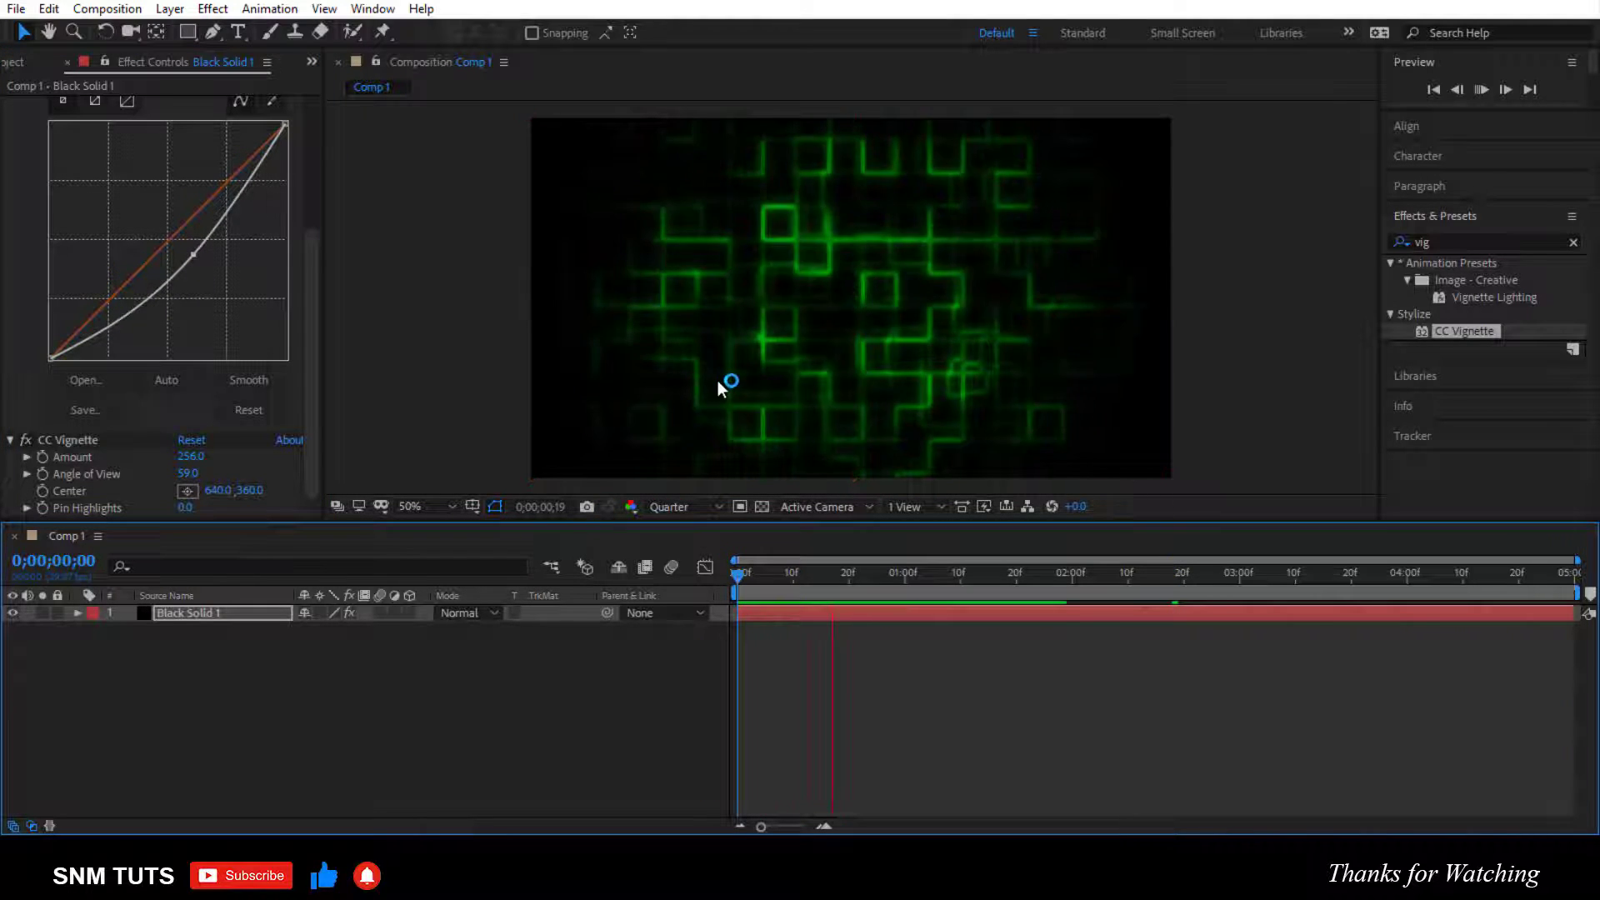
{"action": "key", "text": "space"}
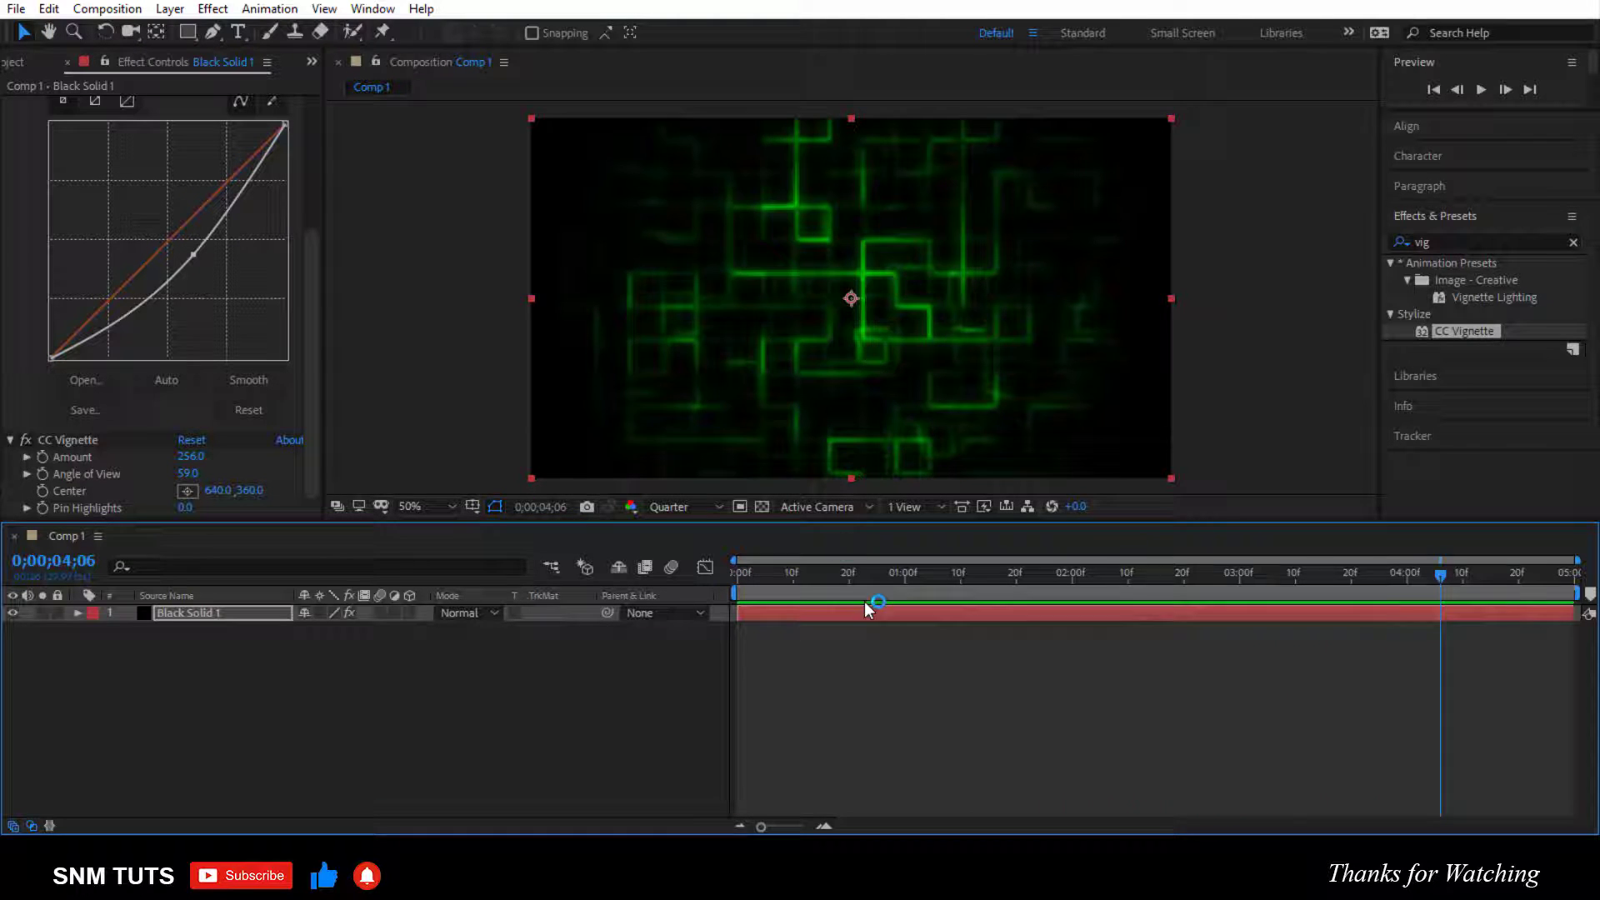
Step: Add a centred 'SNM TUTS' text layer and search effects for Fractal Noise
{"action": "key", "text": "ctrl+t"}
{"action": "left_click", "coordinate": [761, 288]}
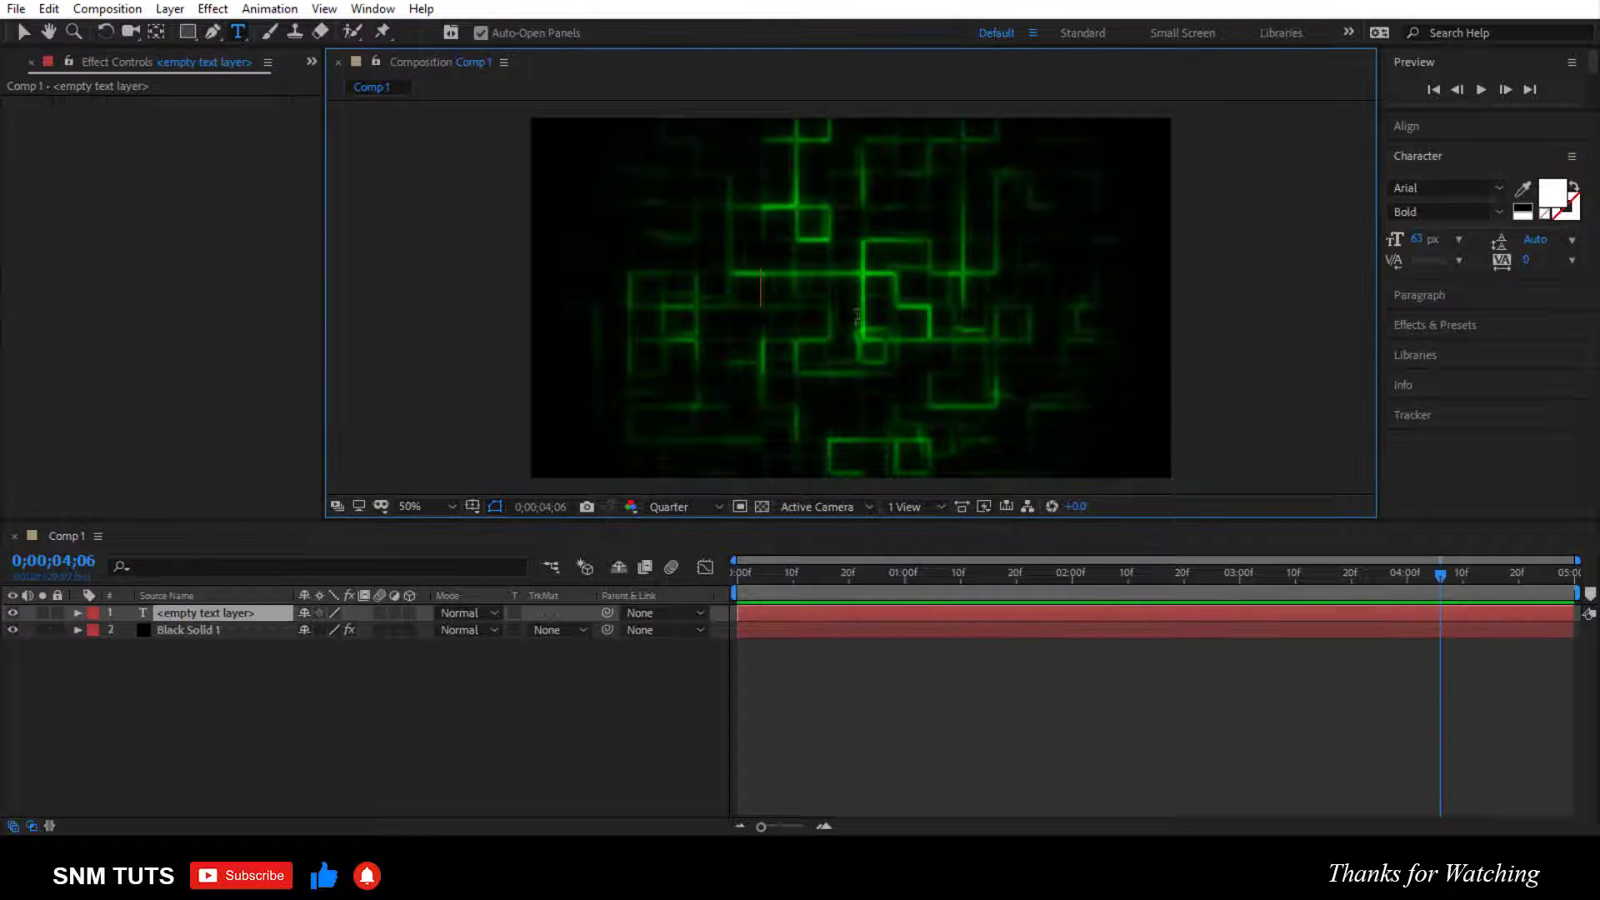
{"action": "type", "text": "SNM TUTS"}
{"action": "left_click", "coordinate": [1435, 323]}
{"action": "type", "text": "vig"}
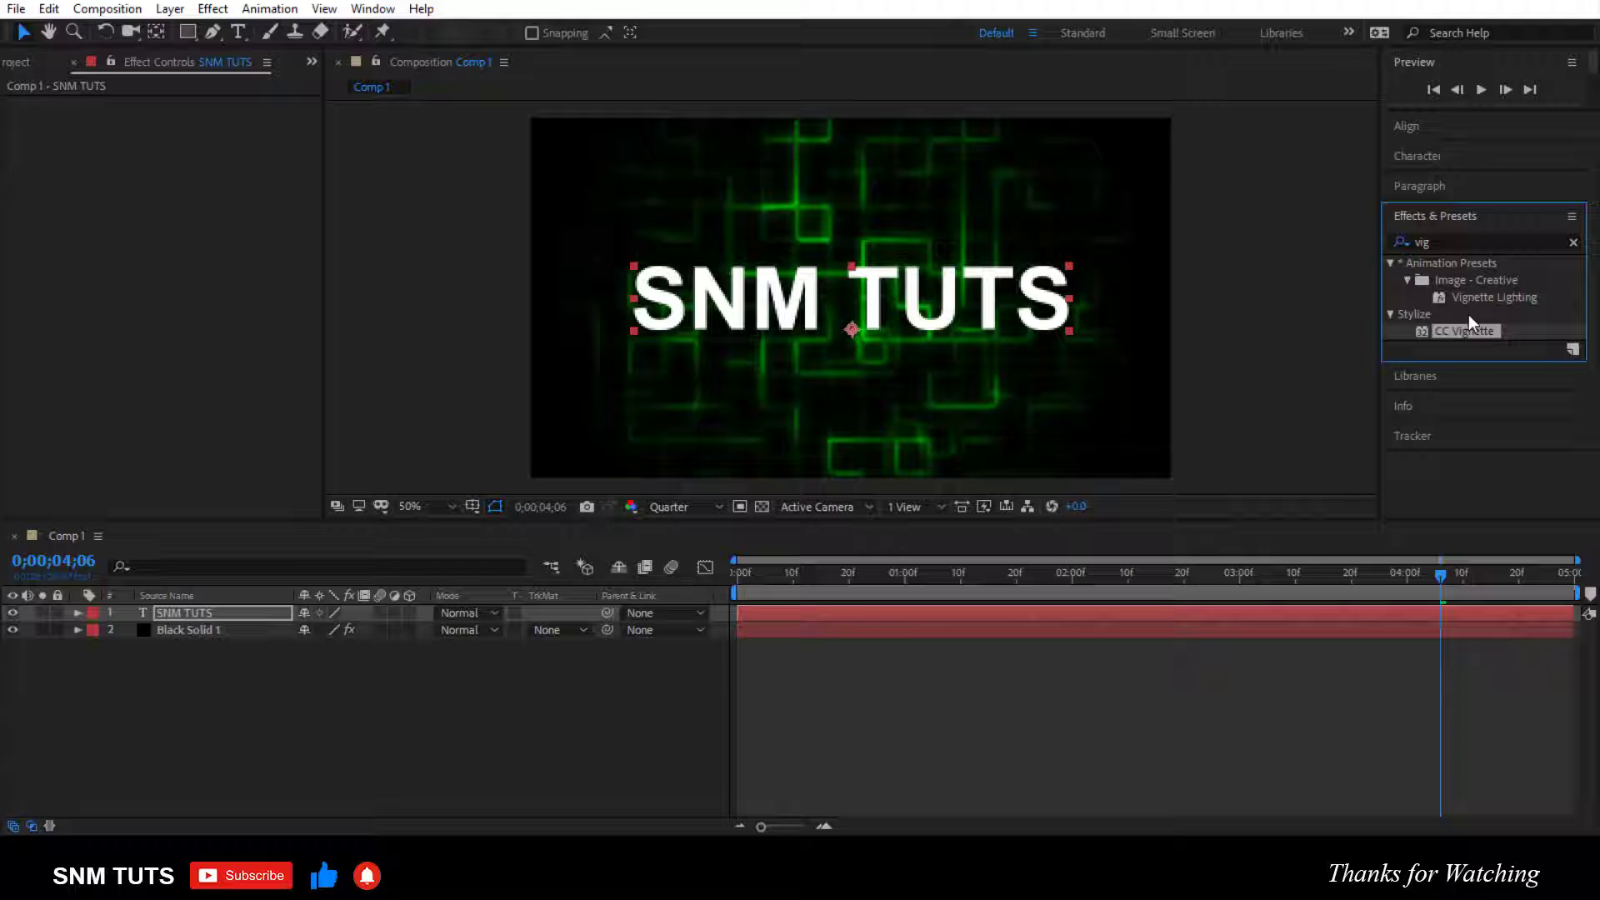
{"action": "left_click", "coordinate": [1479, 241]}
{"action": "type", "text": "frac"}
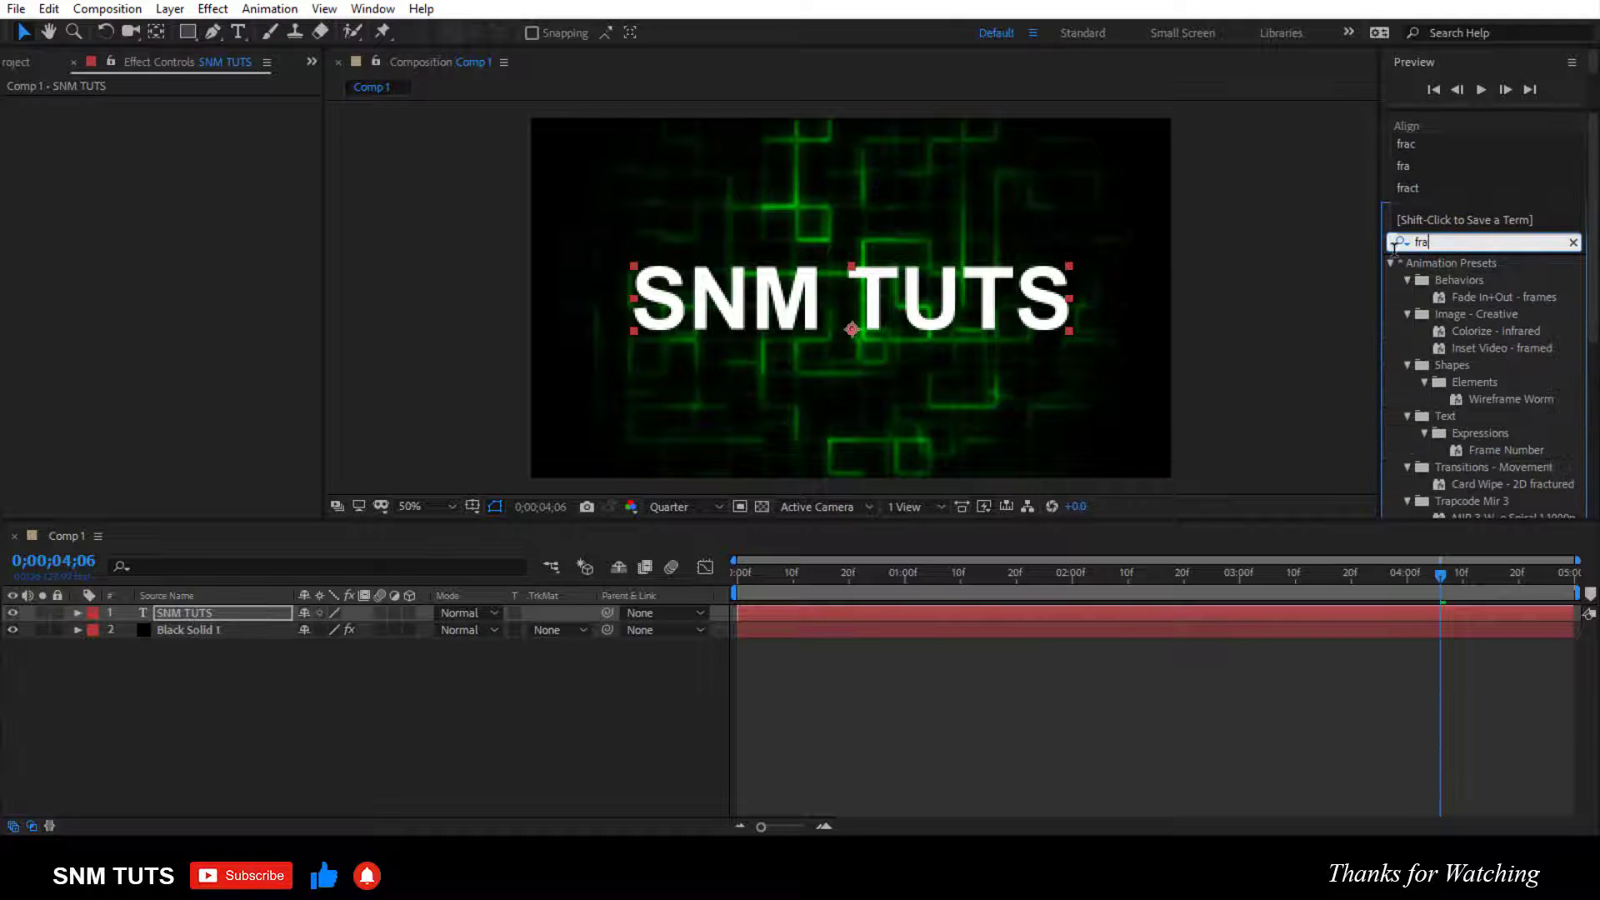
{"action": "left_click", "coordinate": [1397, 242]}
Step: Apply Fractal Noise to SNM TUTS: Block type, Invert, higher Contrast, adjusted Sub Influence
{"action": "left_click_drag", "start_coordinate": [1469, 402], "coordinate": [1018, 315]}
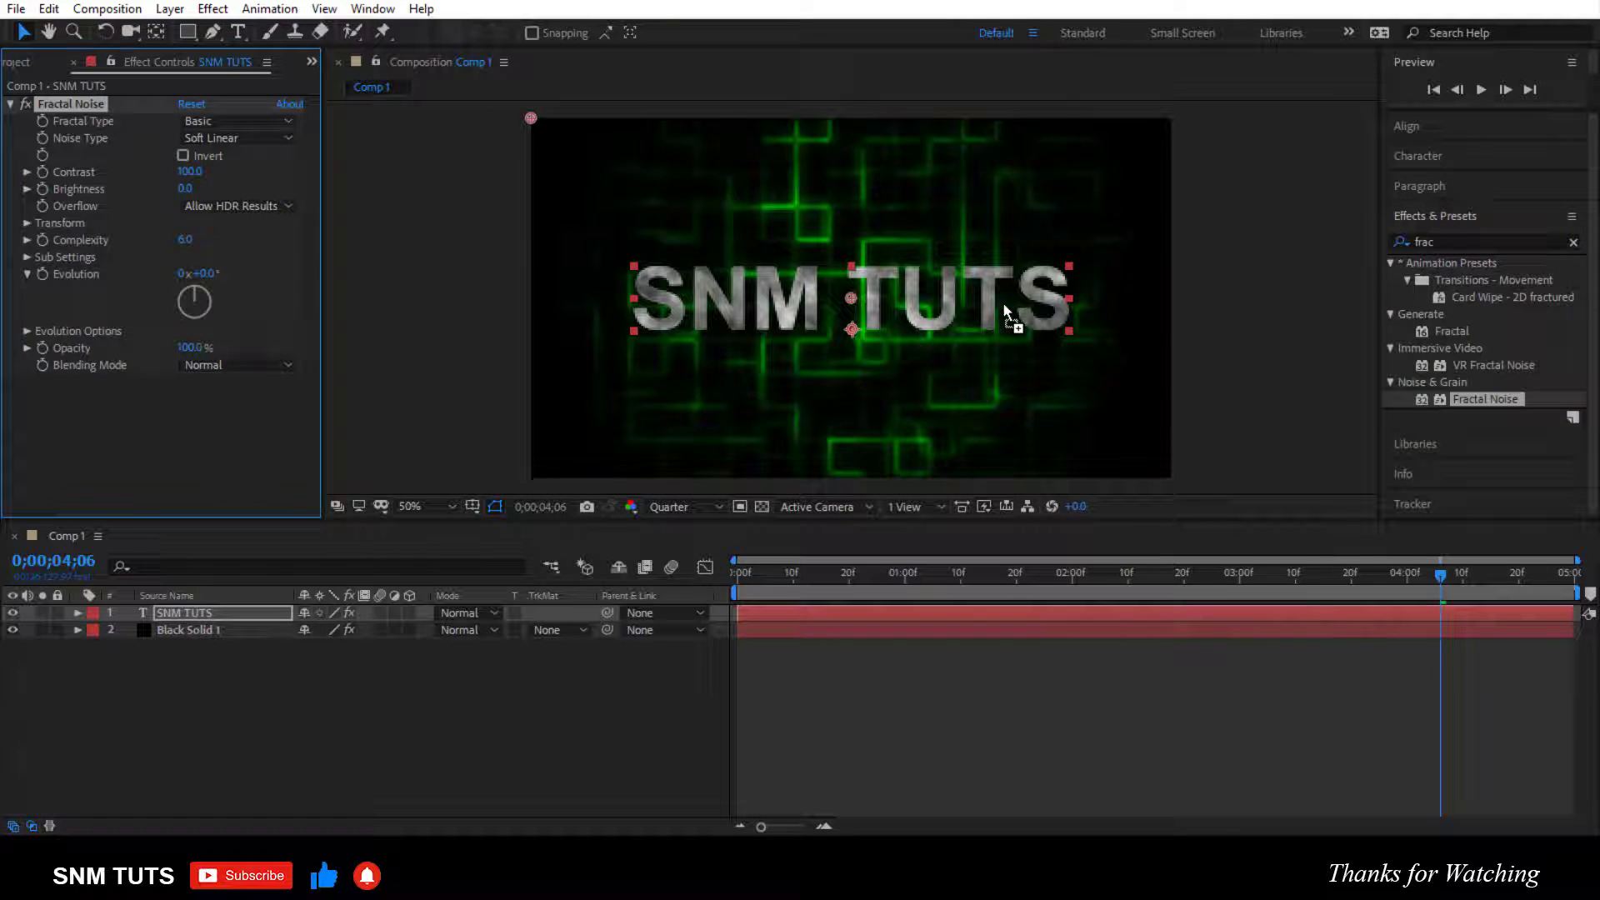
{"action": "left_click", "coordinate": [234, 138]}
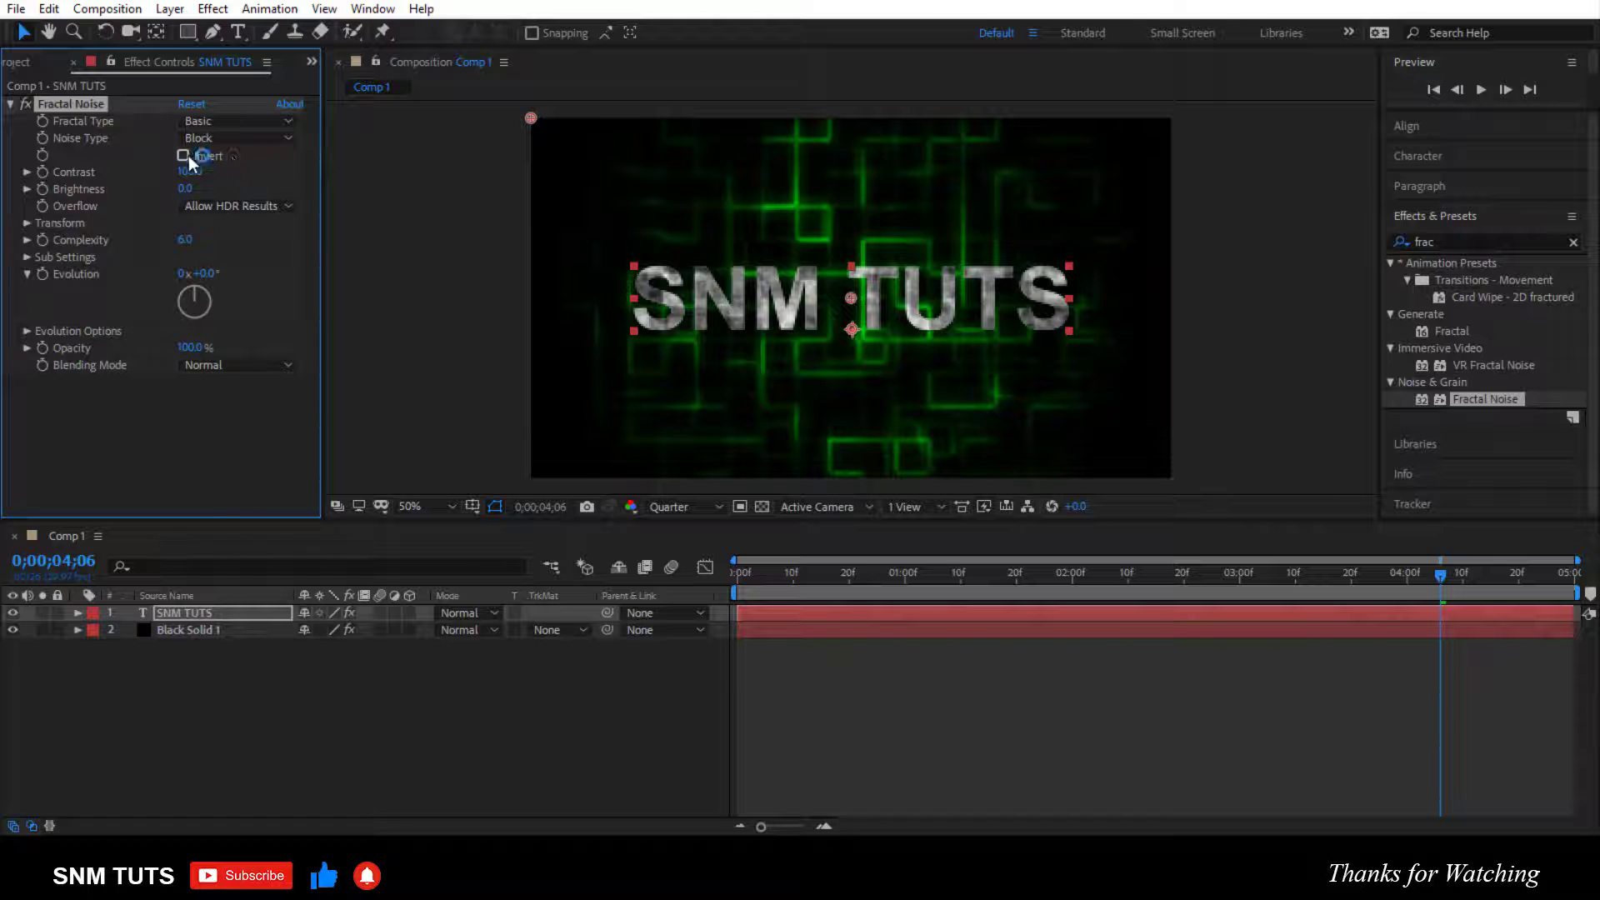
{"action": "left_click", "coordinate": [185, 156]}
{"action": "mouse_move", "coordinate": [188, 171]}
{"action": "left_mouse_down"}
{"action": "mouse_move", "coordinate": [230, 173]}
{"action": "mouse_move", "coordinate": [195, 181]}
{"action": "left_mouse_up"}
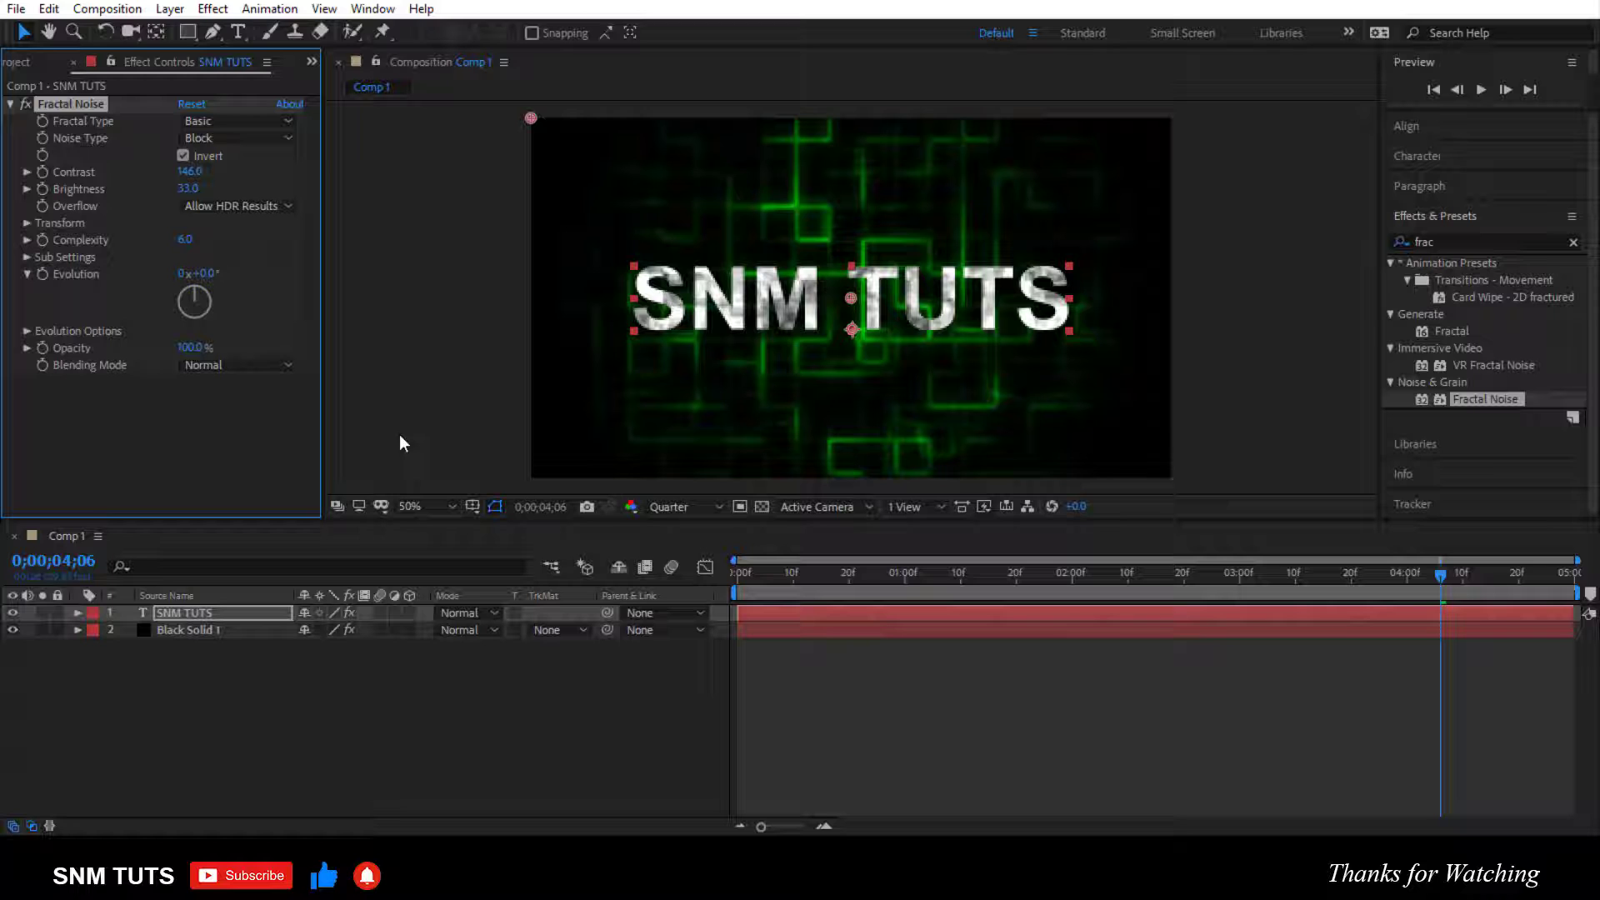
{"action": "left_click", "coordinate": [27, 256]}
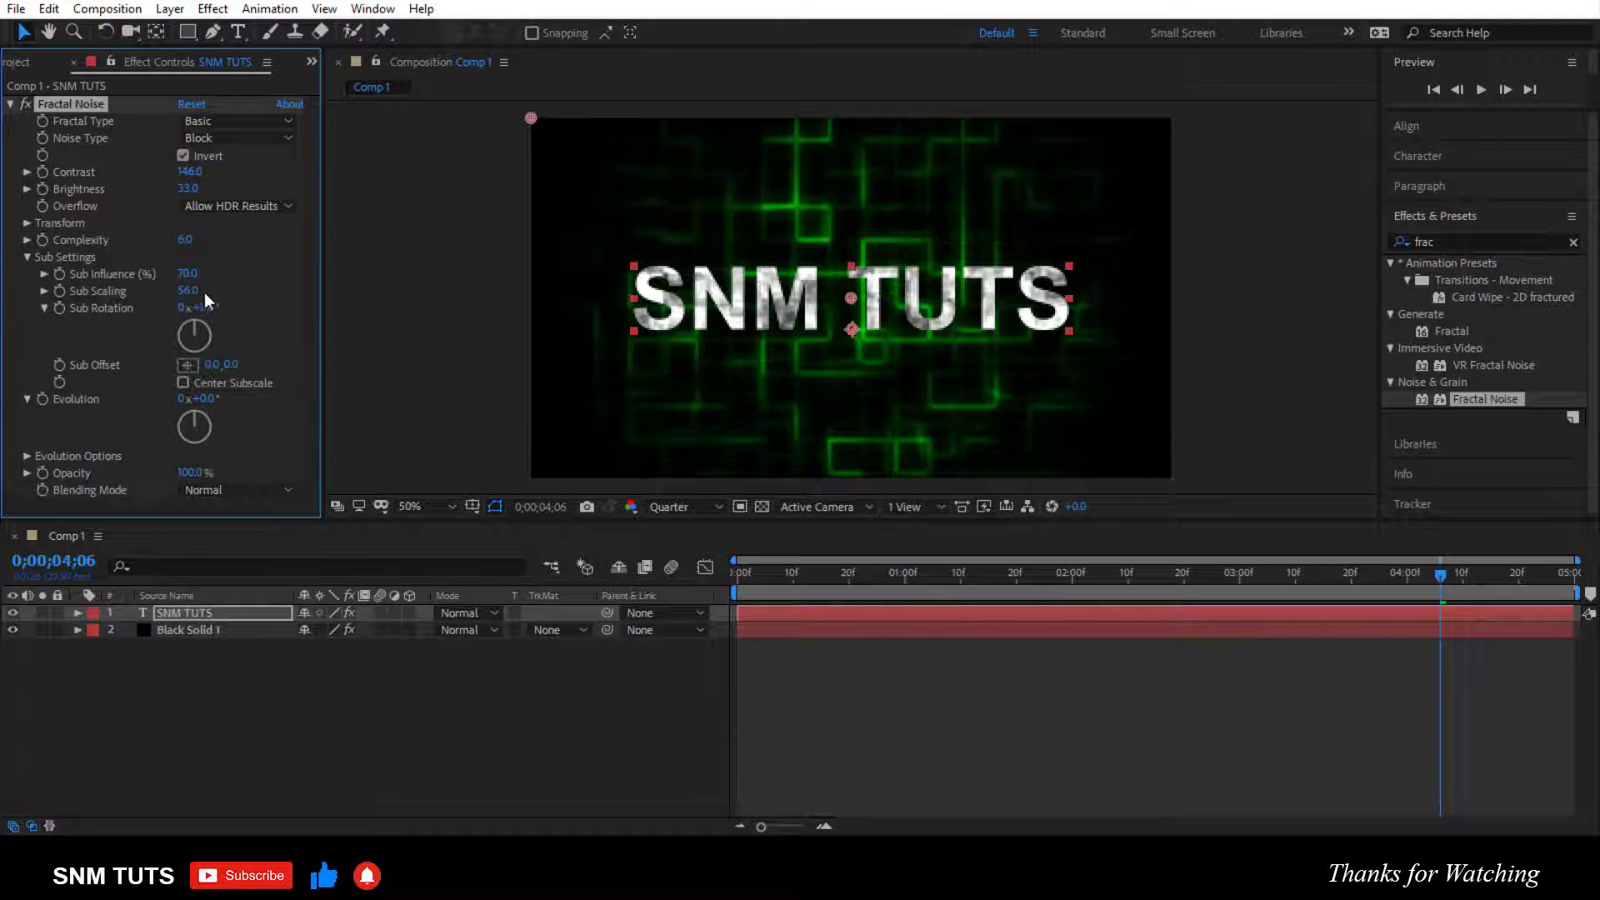
{"action": "left_click_drag", "start_coordinate": [186, 279], "coordinate": [200, 290]}
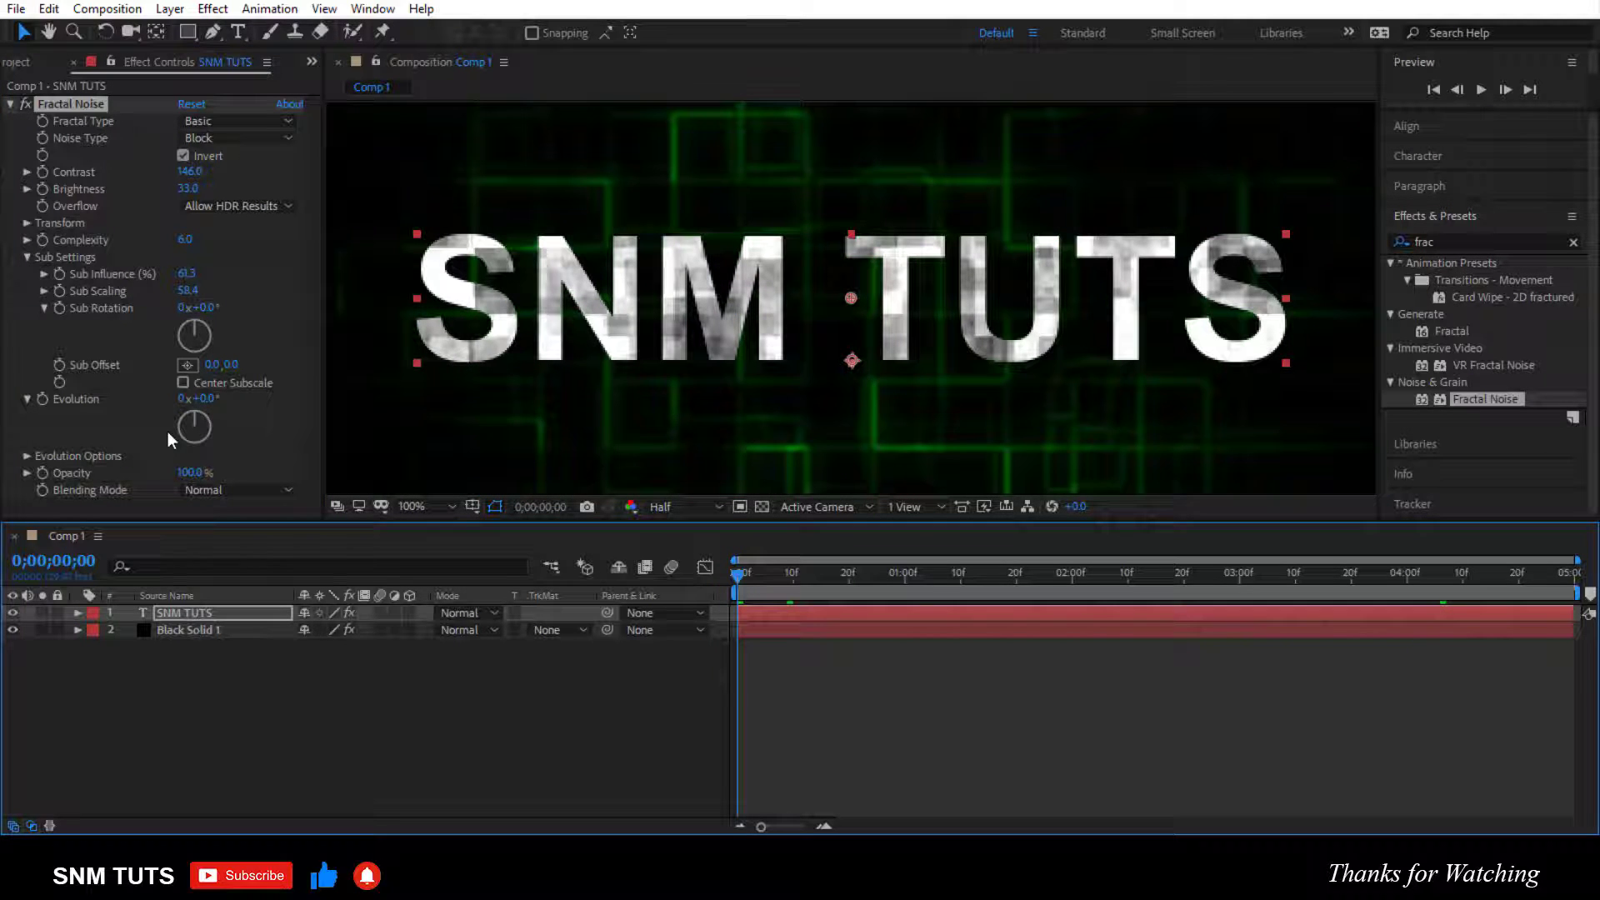
Step: Keyframe the title's Evolution from 0s to 2x at the end, preview, and select SNM TUTS
{"action": "left_click", "coordinate": [41, 399]}
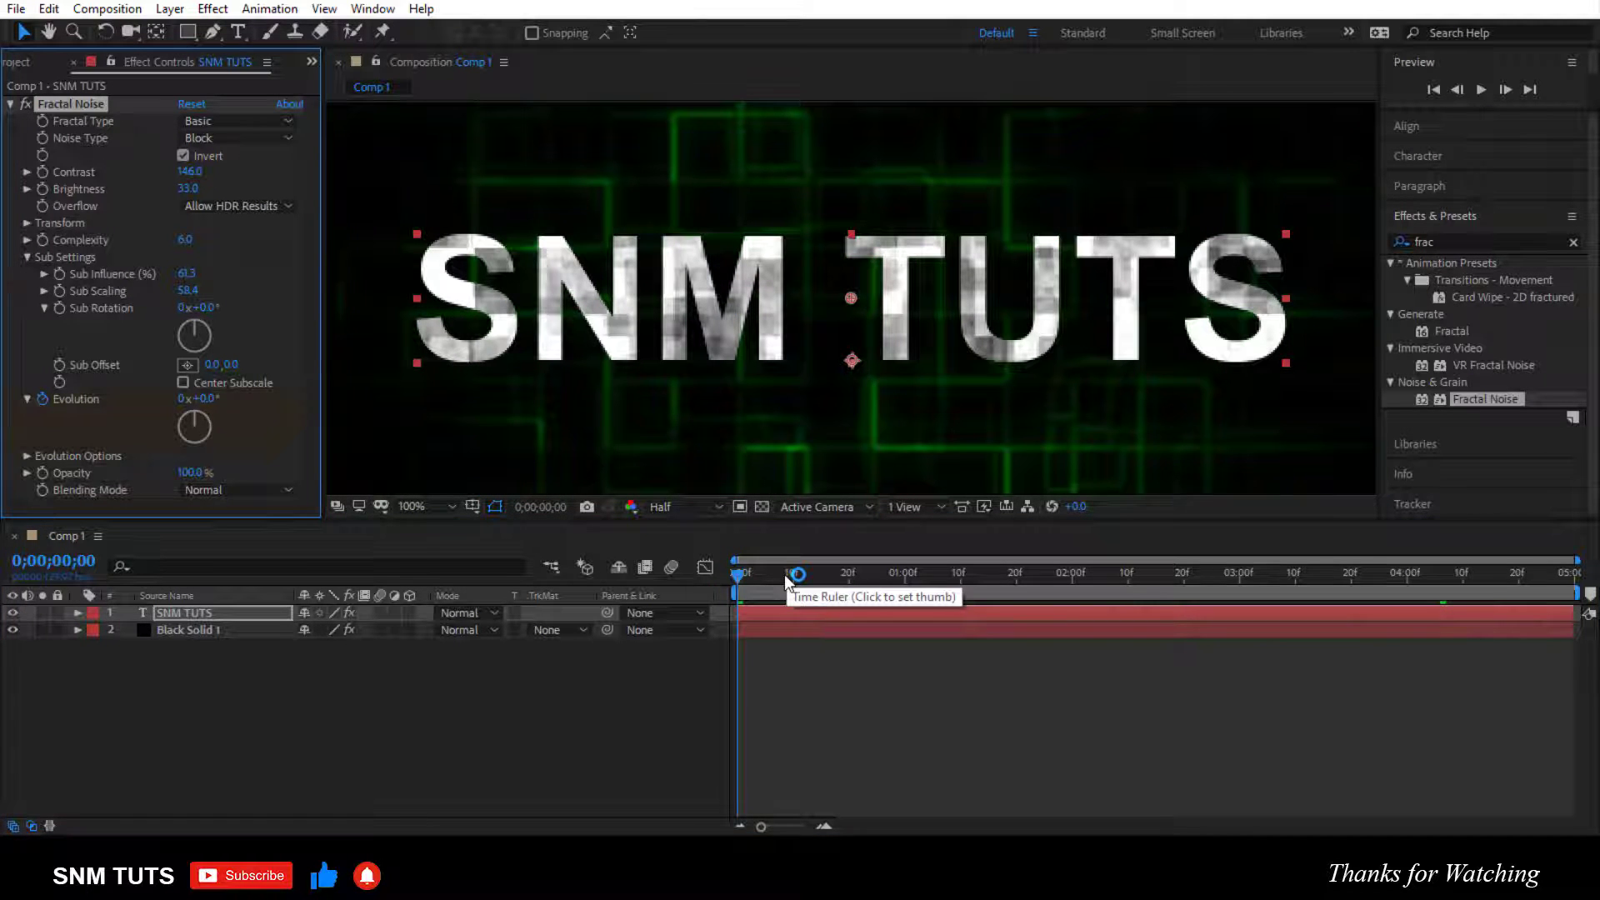
{"action": "key", "text": "End"}
{"action": "key", "text": "Home"}
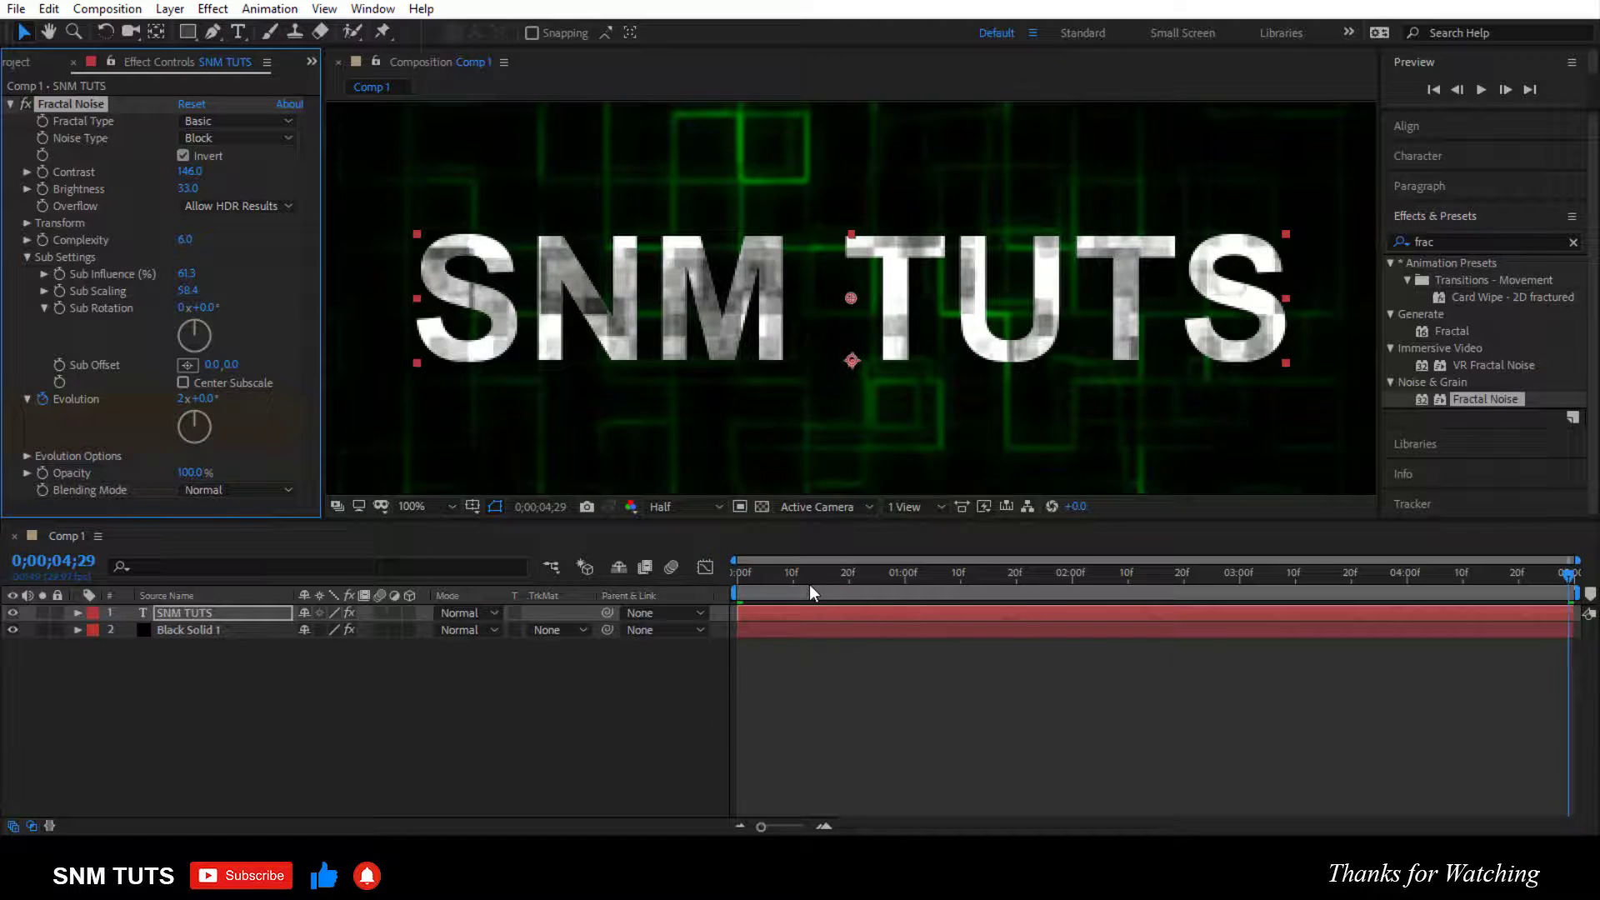
{"action": "key", "text": "space"}
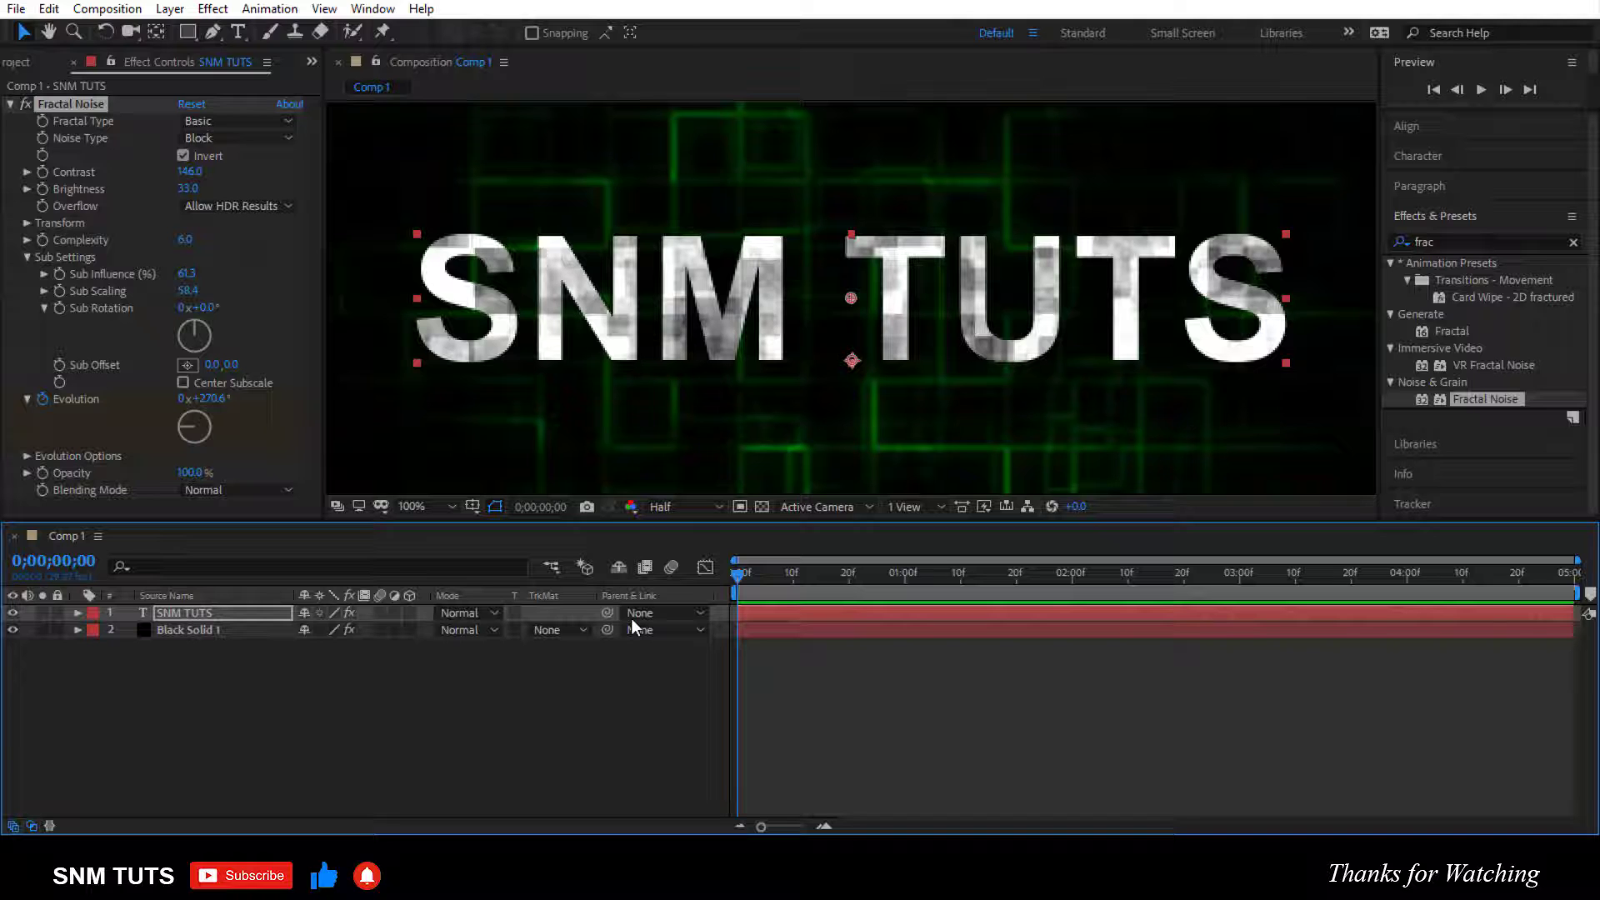
{"action": "left_click", "coordinate": [206, 613]}
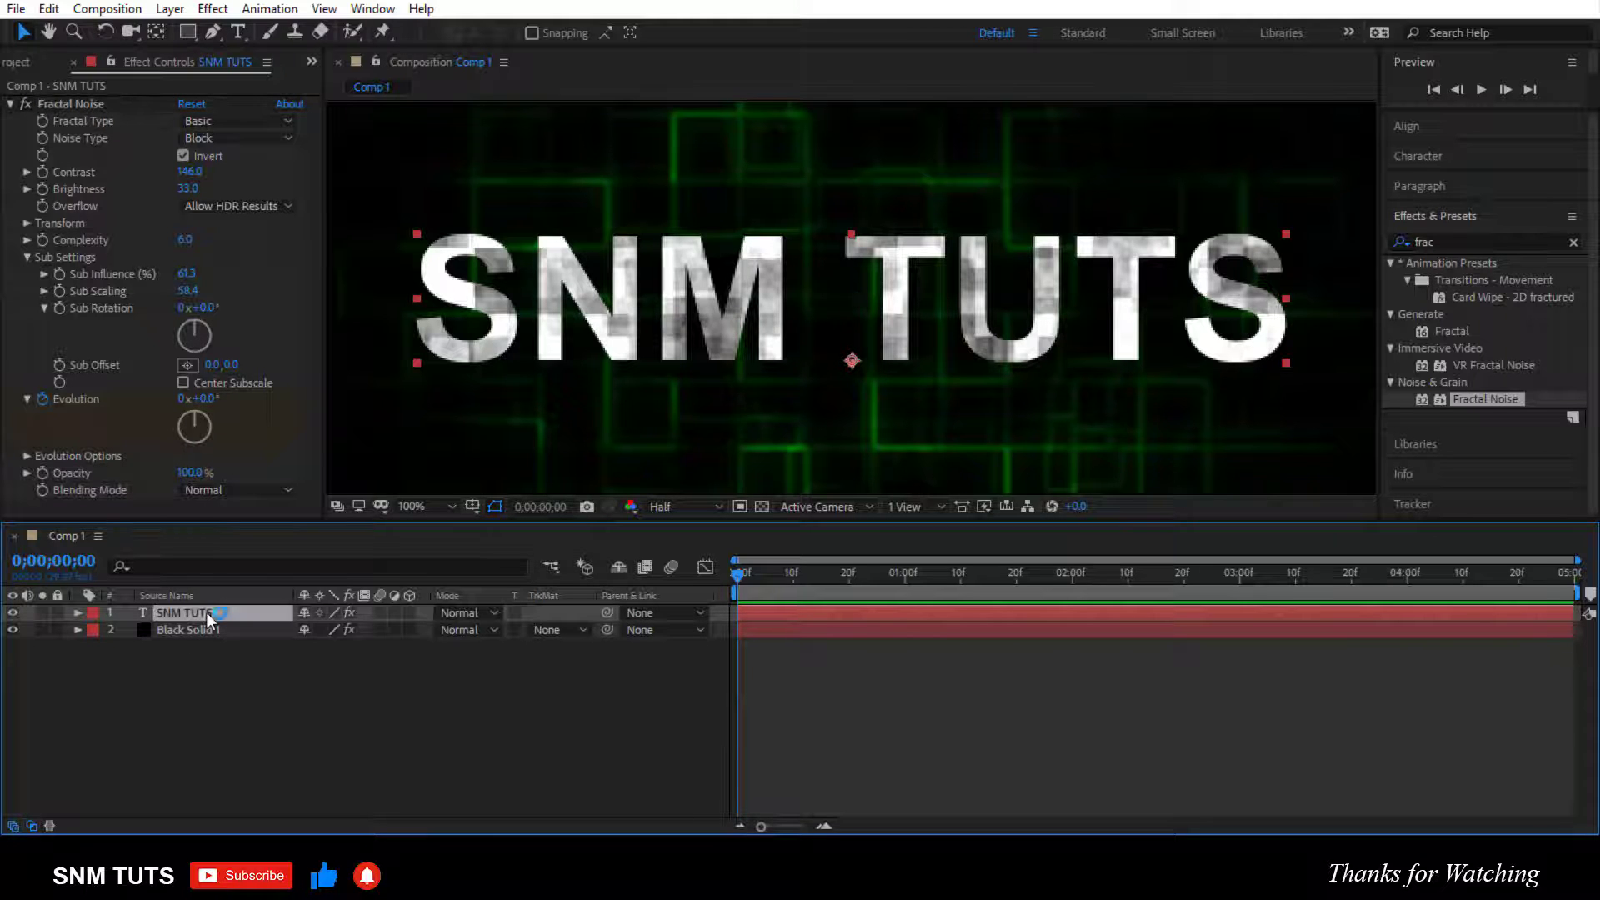
Step: Keyframe the title's Opacity from 0% at frame 0 to 100% at one second, and preview
{"action": "key", "text": "t"}
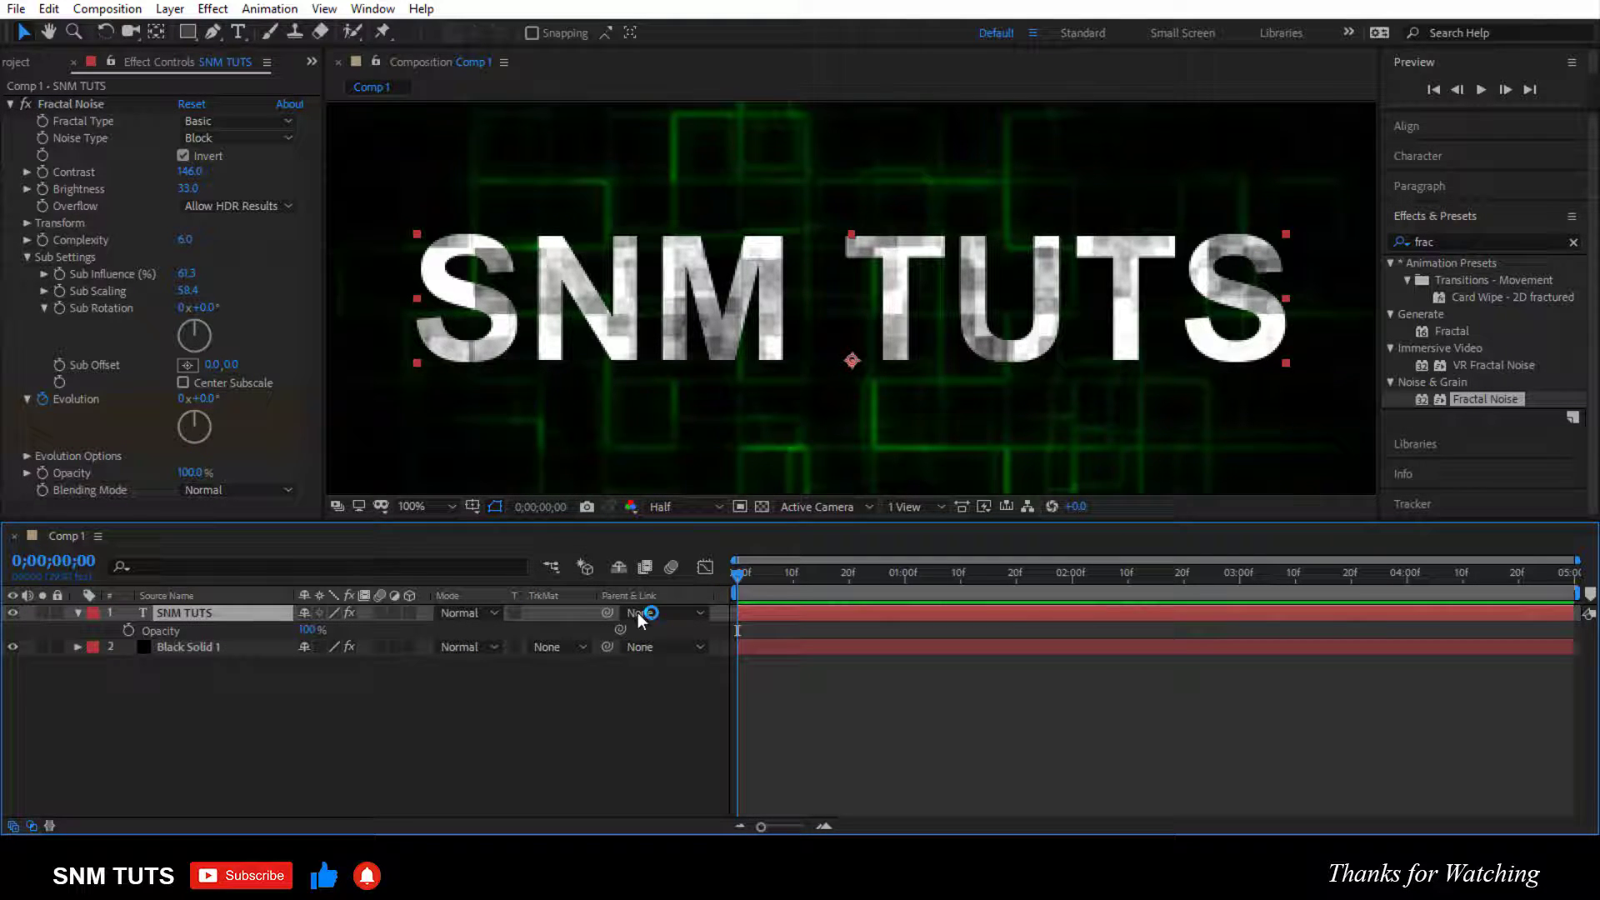
{"action": "left_click", "coordinate": [129, 630]}
{"action": "left_click", "coordinate": [903, 580]}
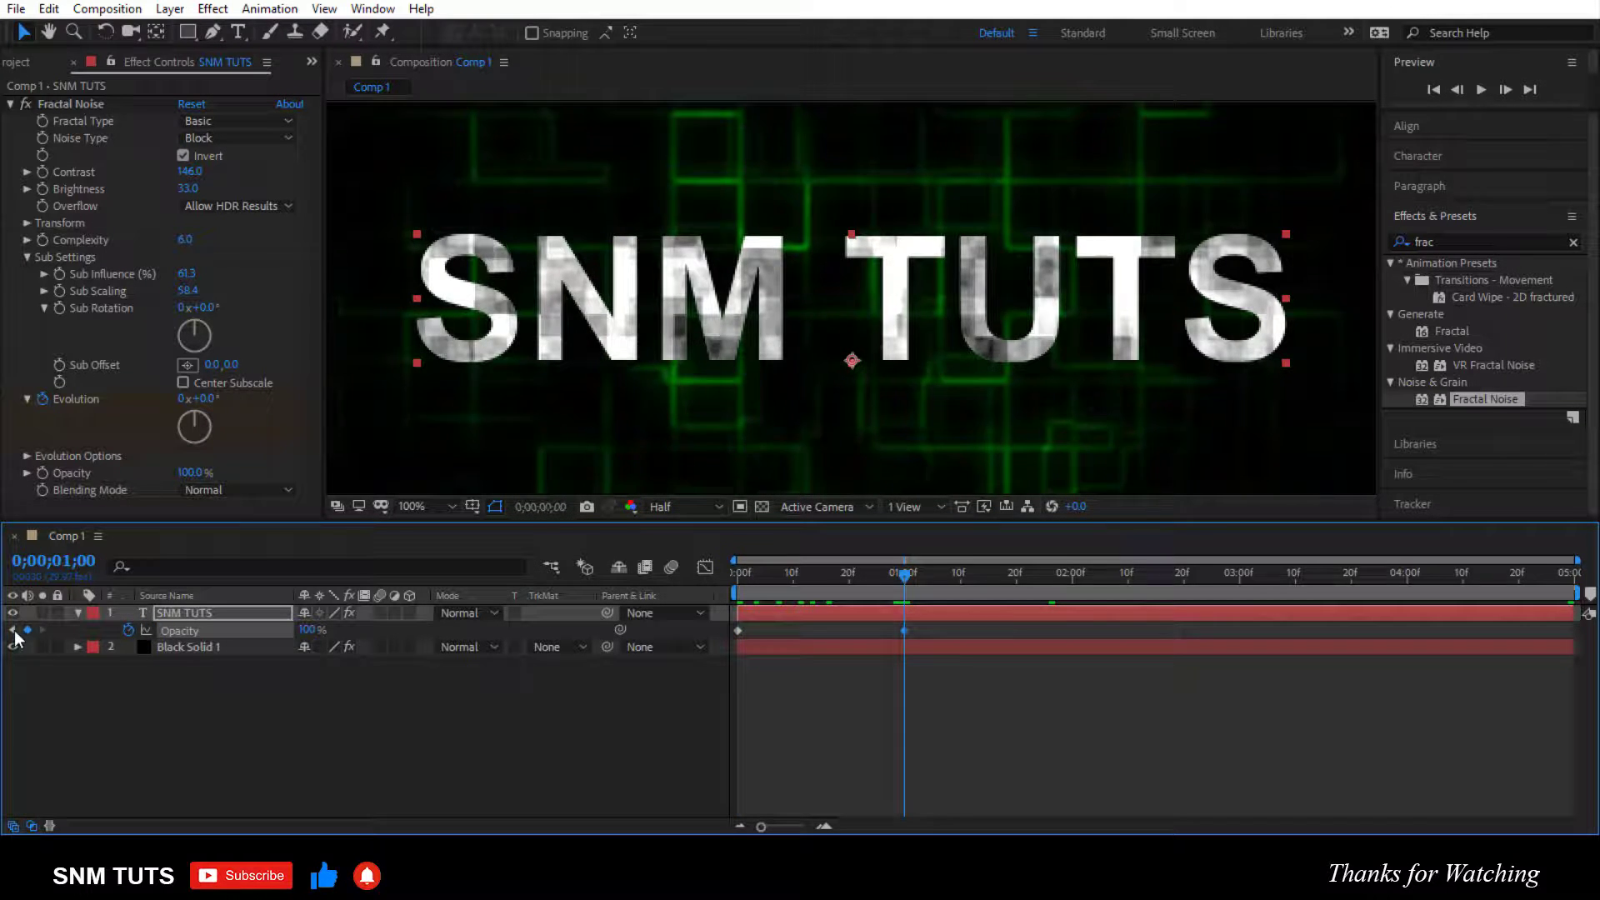
{"action": "left_click_drag", "start_coordinate": [308, 630], "coordinate": [10, 636]}
{"action": "key", "text": "space"}
{"action": "scroll", "coordinate": [750, 350], "scroll_direction": "down", "scroll_amount": 2}
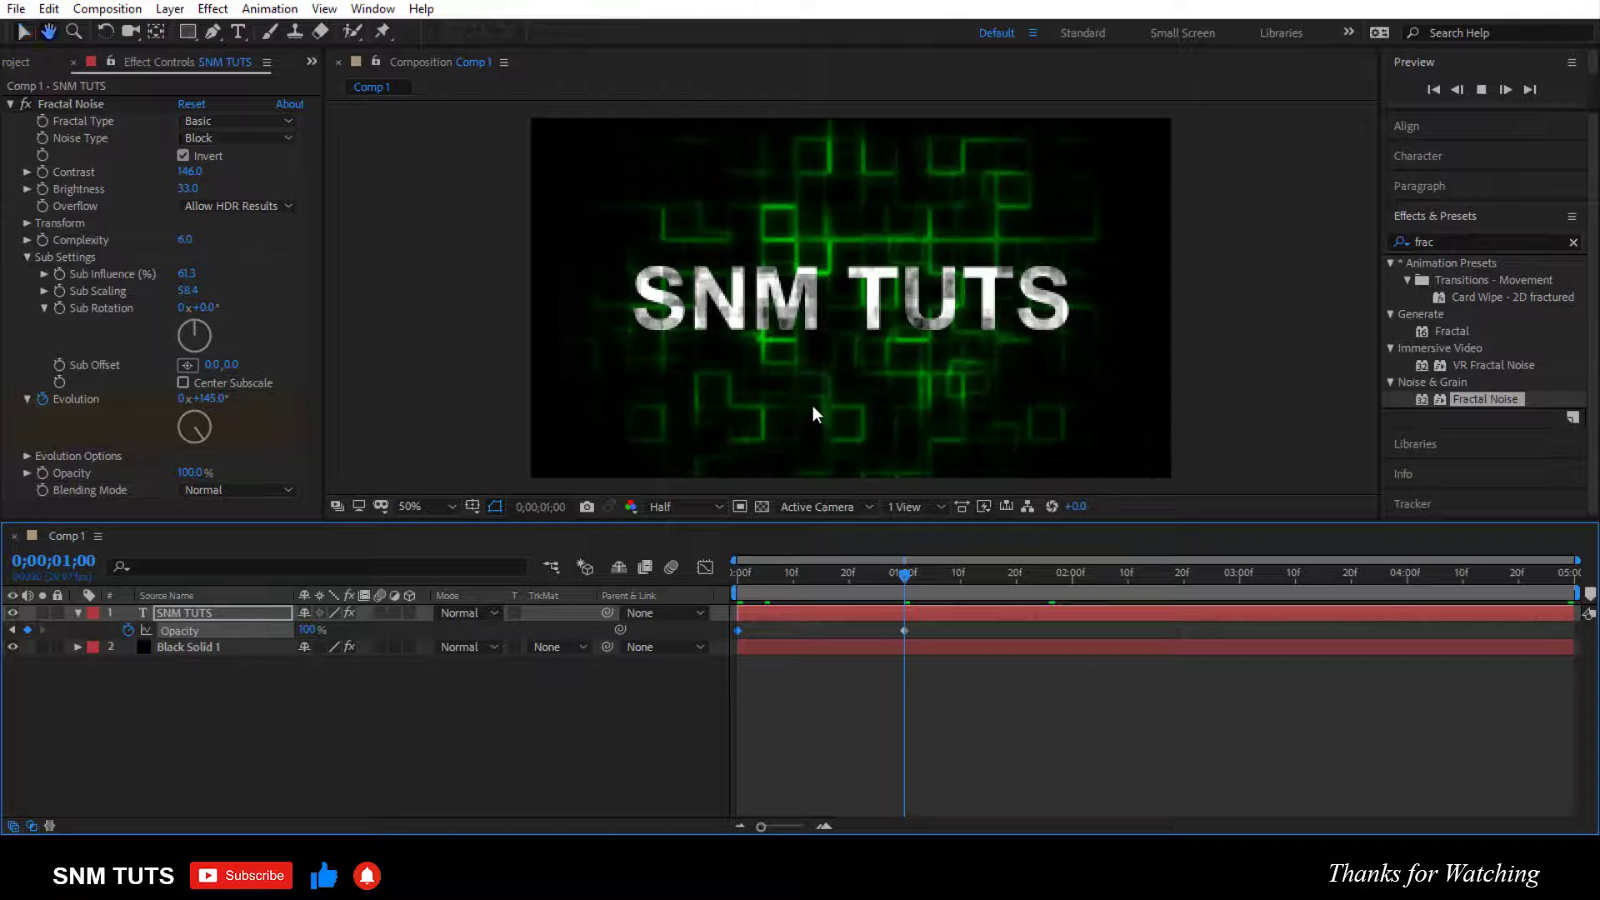
{"action": "left_click_drag", "start_coordinate": [902, 575], "coordinate": [732, 578]}
Step: Keyframe Black Solid 1's Scale from 117% at the start to 163% at the end, and preview
{"action": "left_click", "coordinate": [351, 646]}
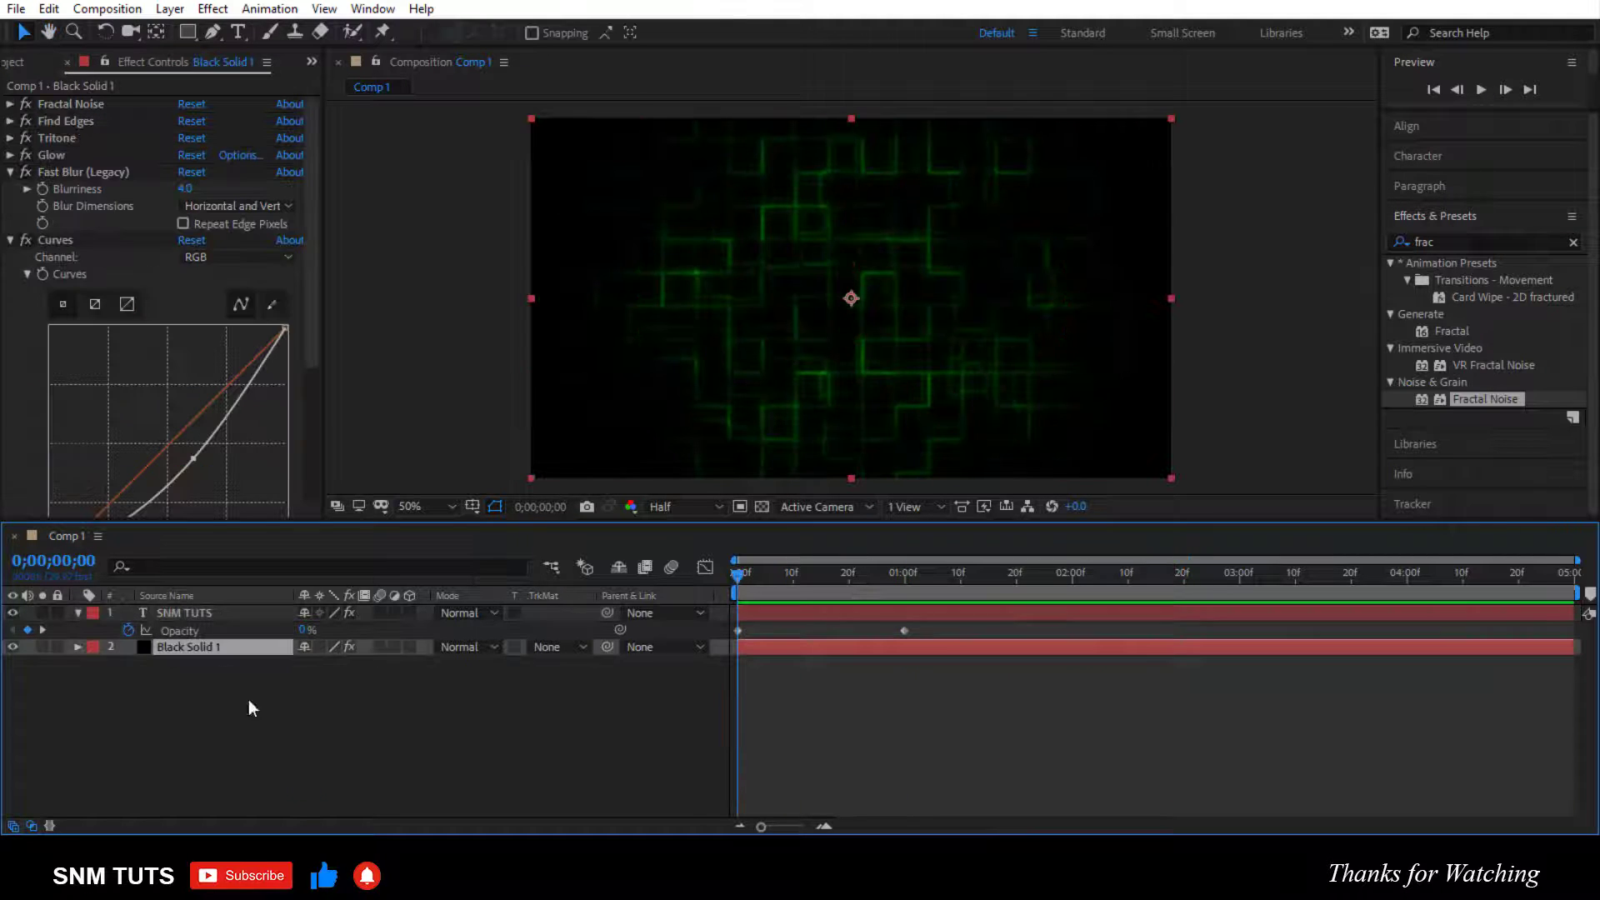
{"action": "key", "text": "s"}
{"action": "left_click_drag", "start_coordinate": [337, 664], "coordinate": [359, 664]}
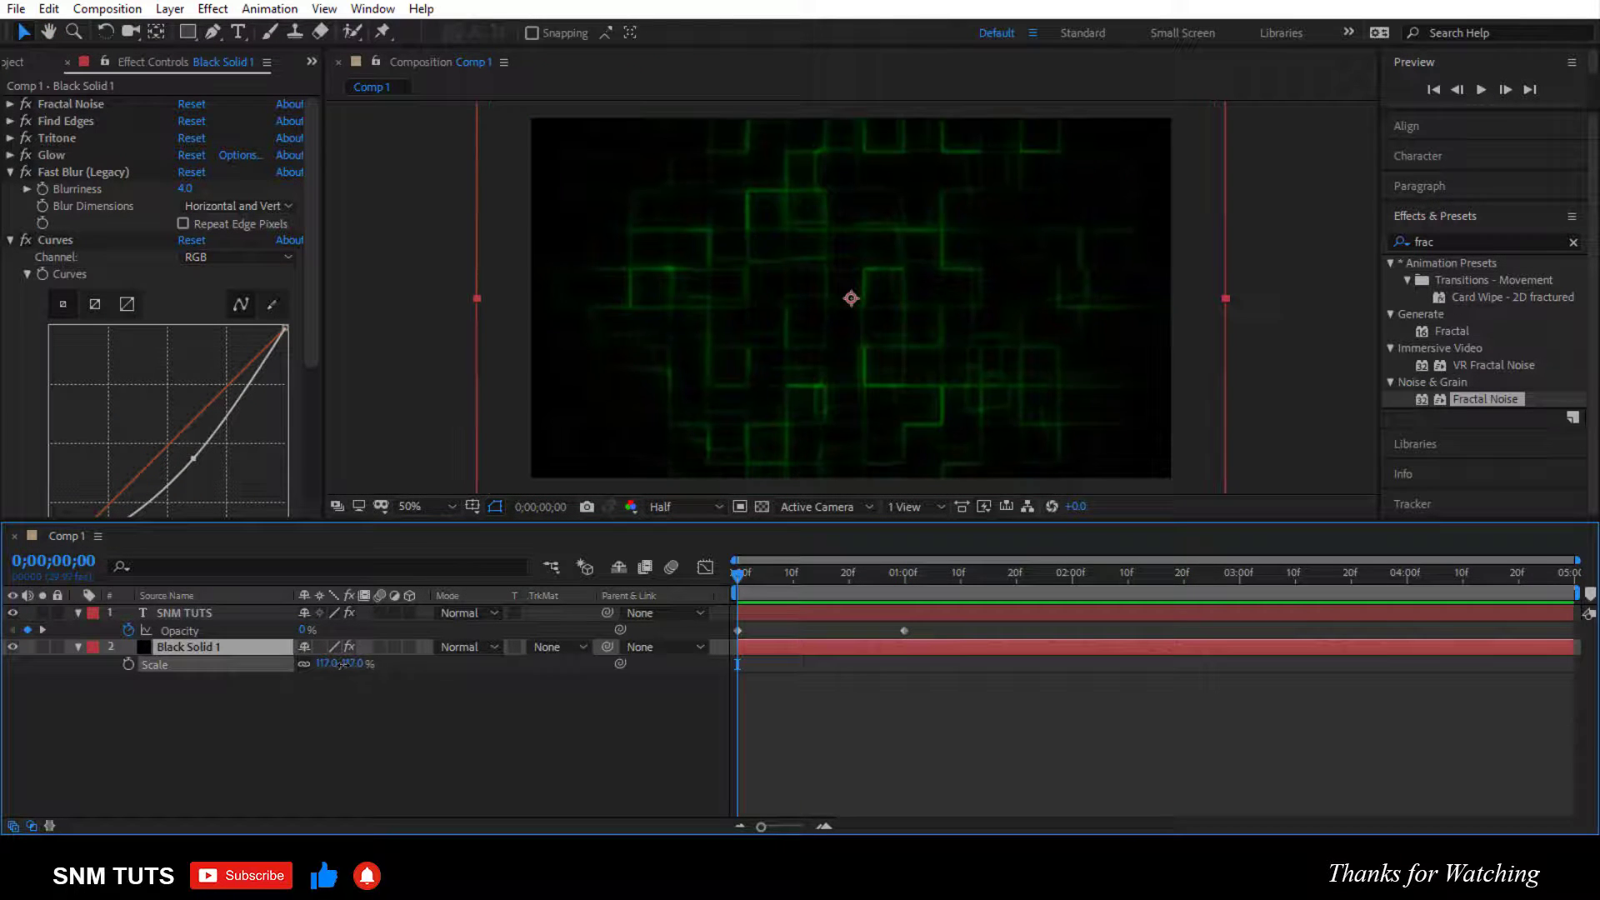
{"action": "key", "text": "End"}
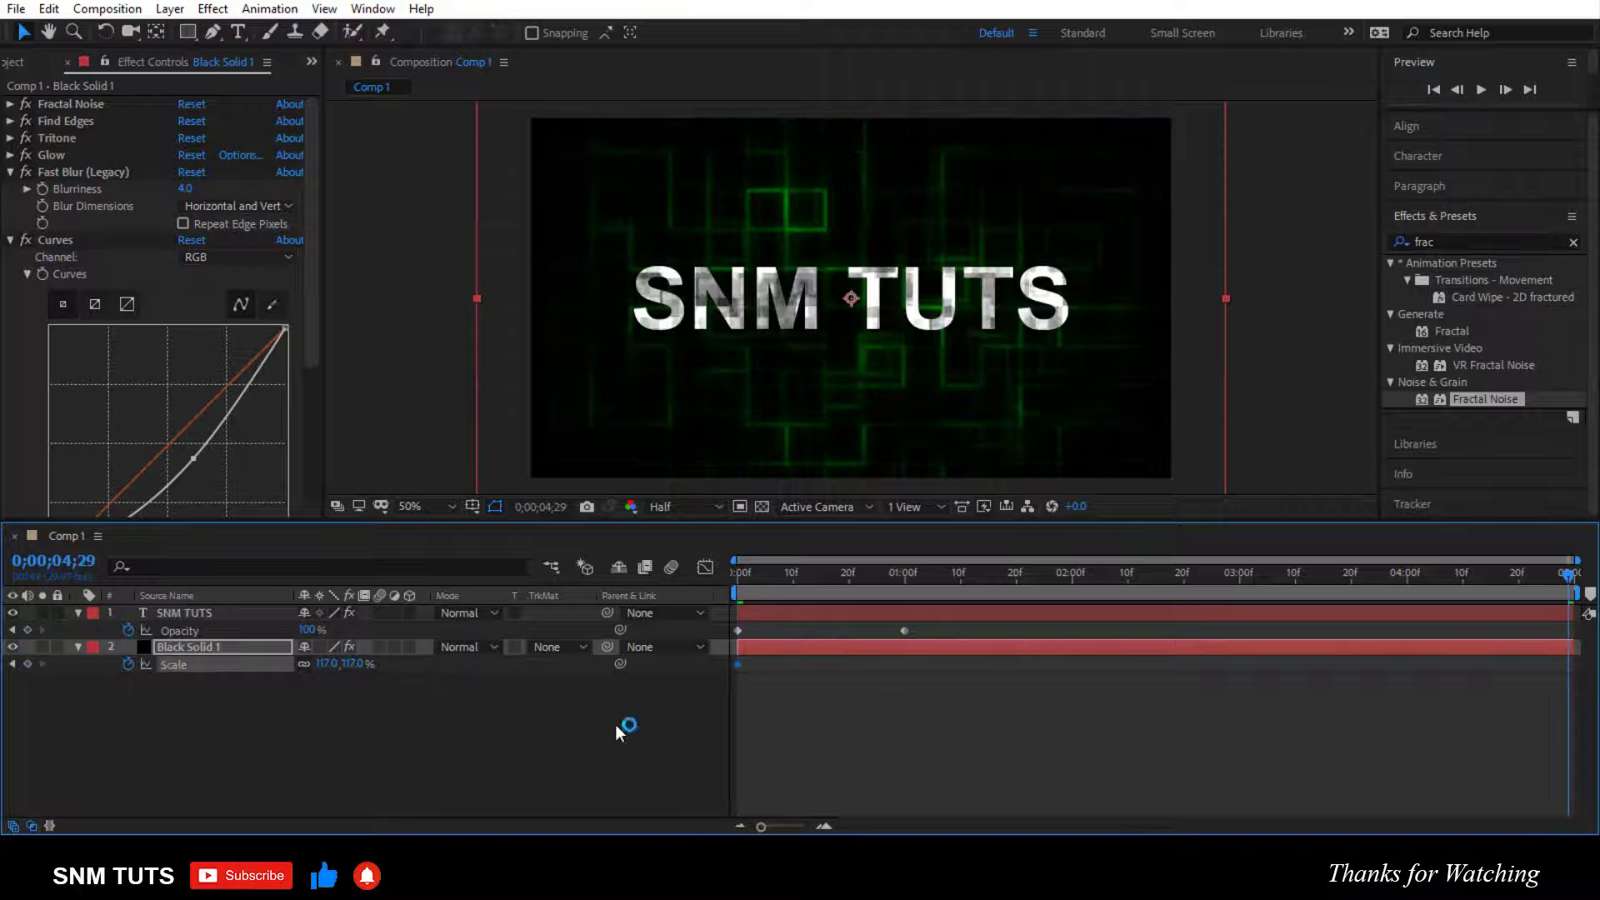
{"action": "left_click_drag", "start_coordinate": [328, 664], "coordinate": [385, 664]}
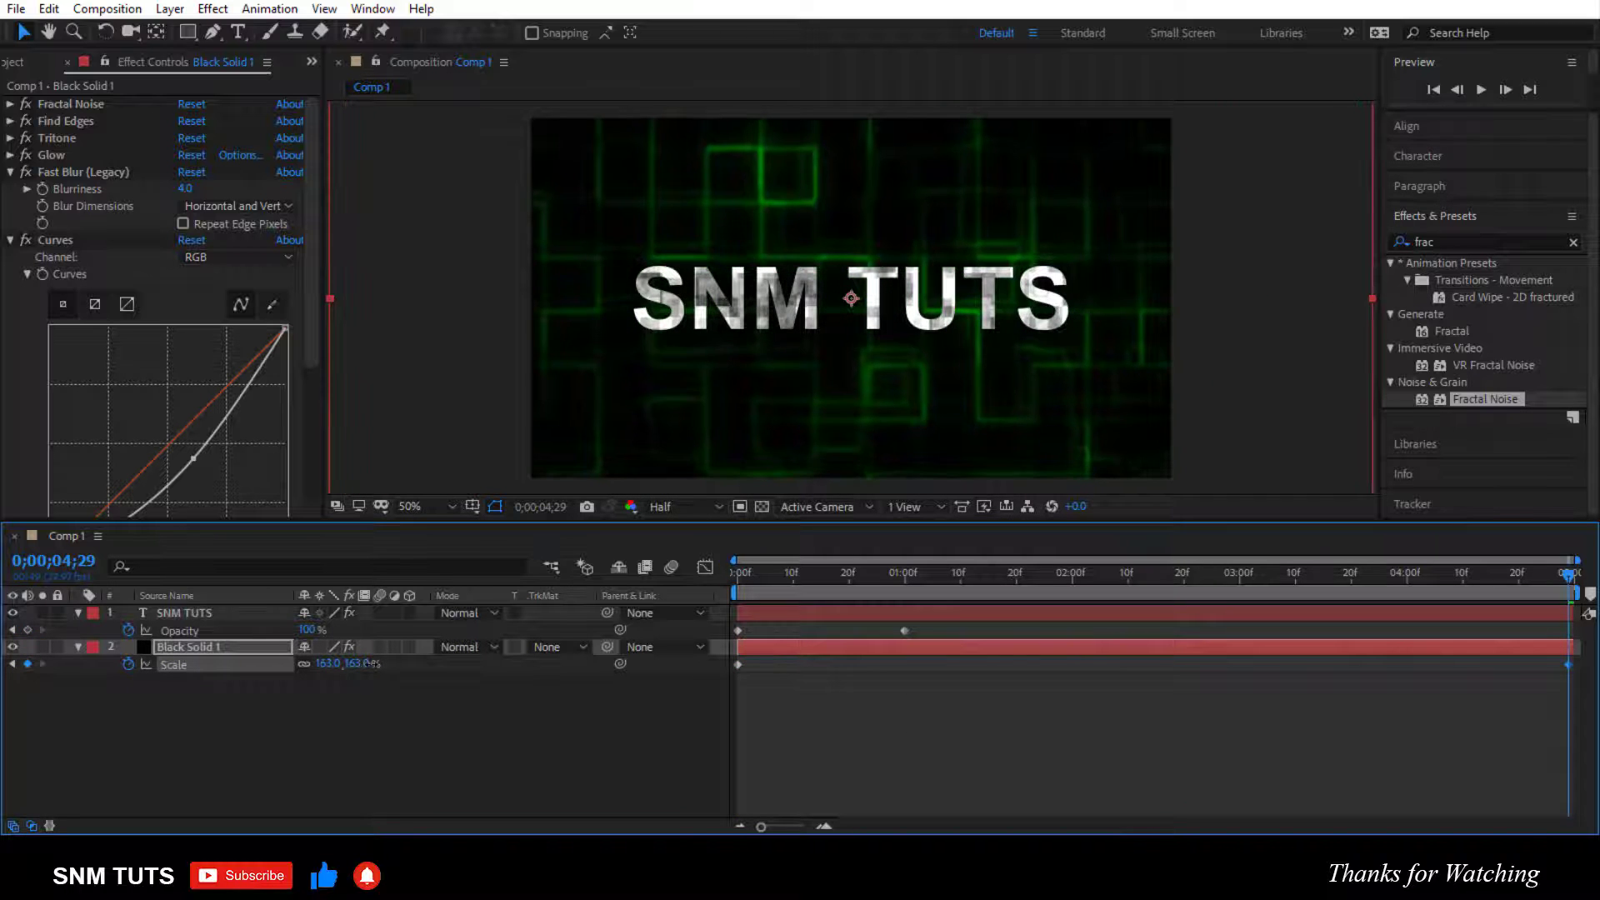
{"action": "key", "text": "space"}
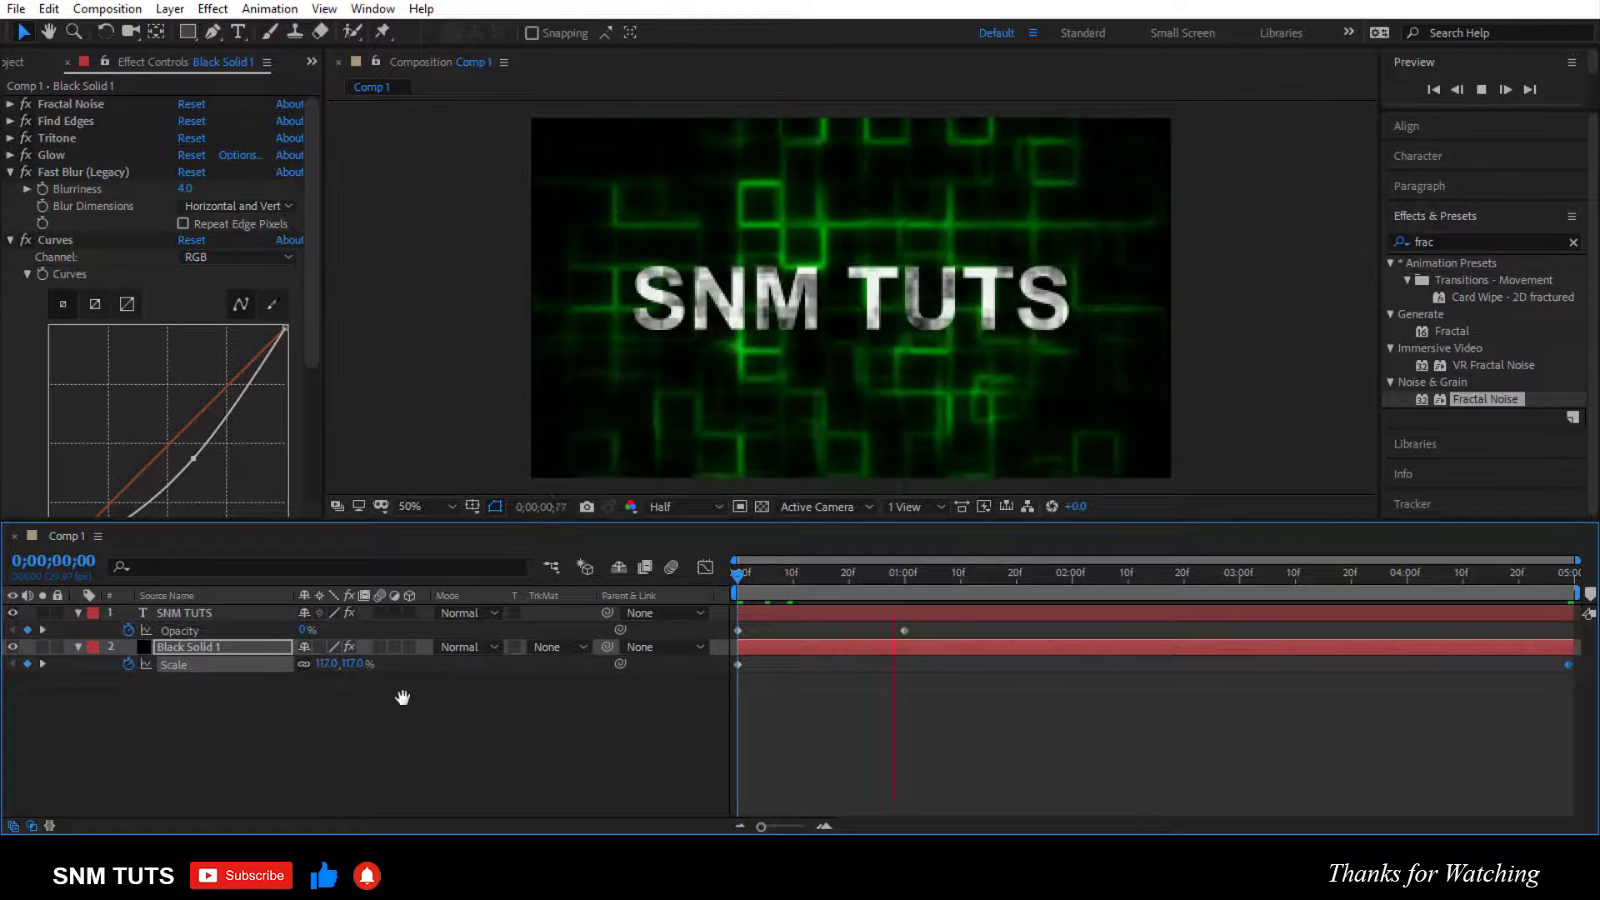
{"action": "key", "text": "space"}
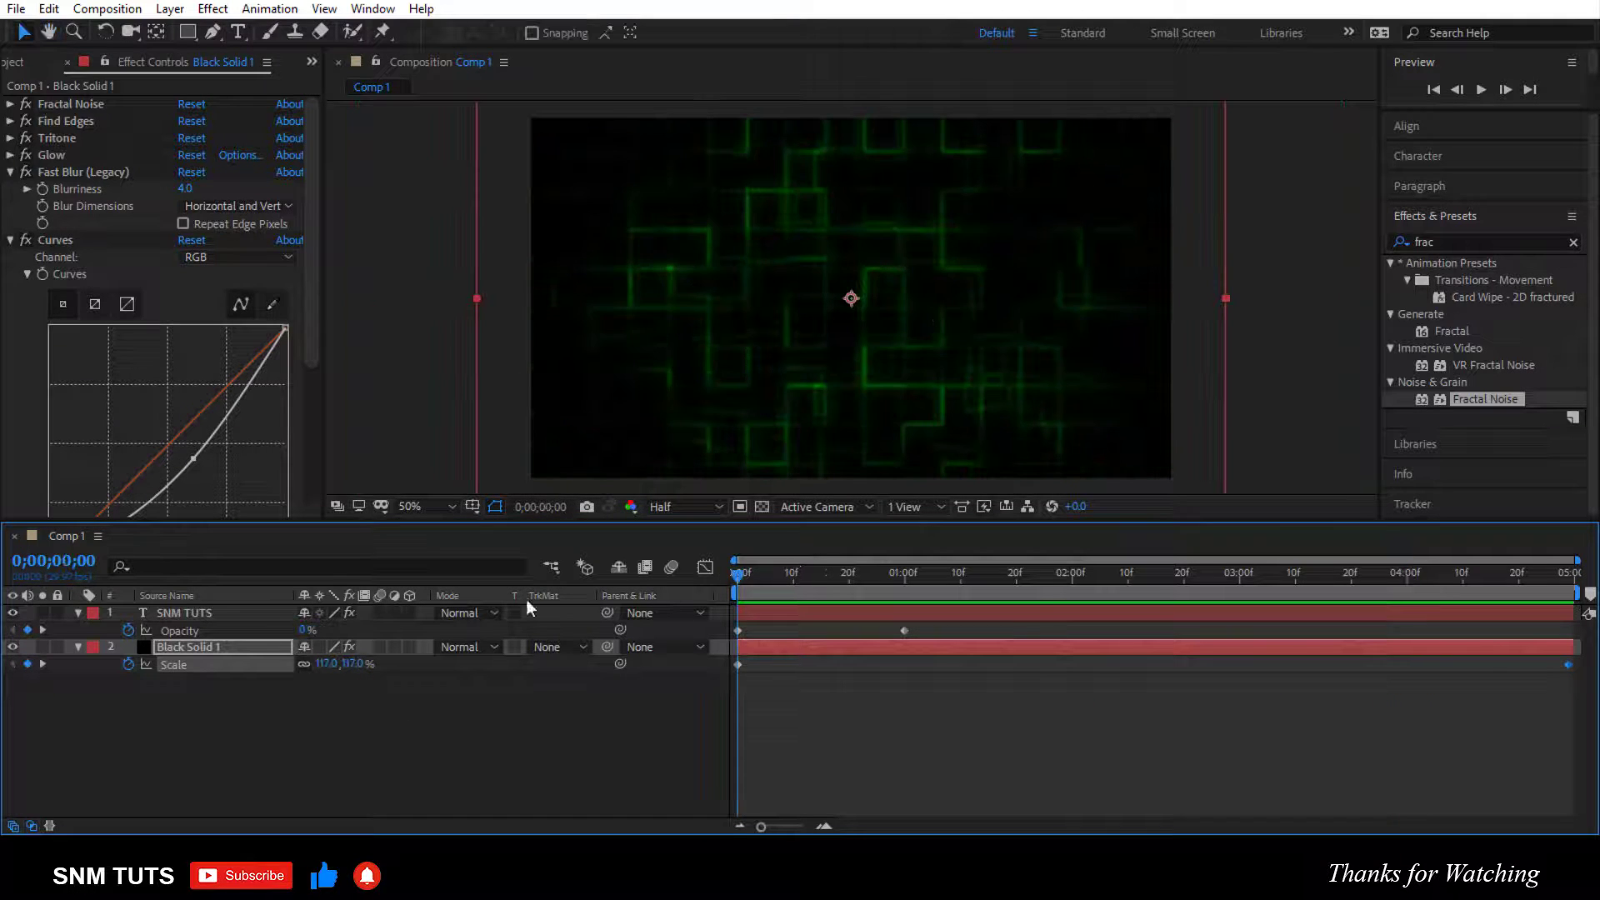
Step: Find Tritone with 'trit', drop it on SNM TUTS, and move to about 2;12
{"action": "left_click", "coordinate": [1440, 242]}
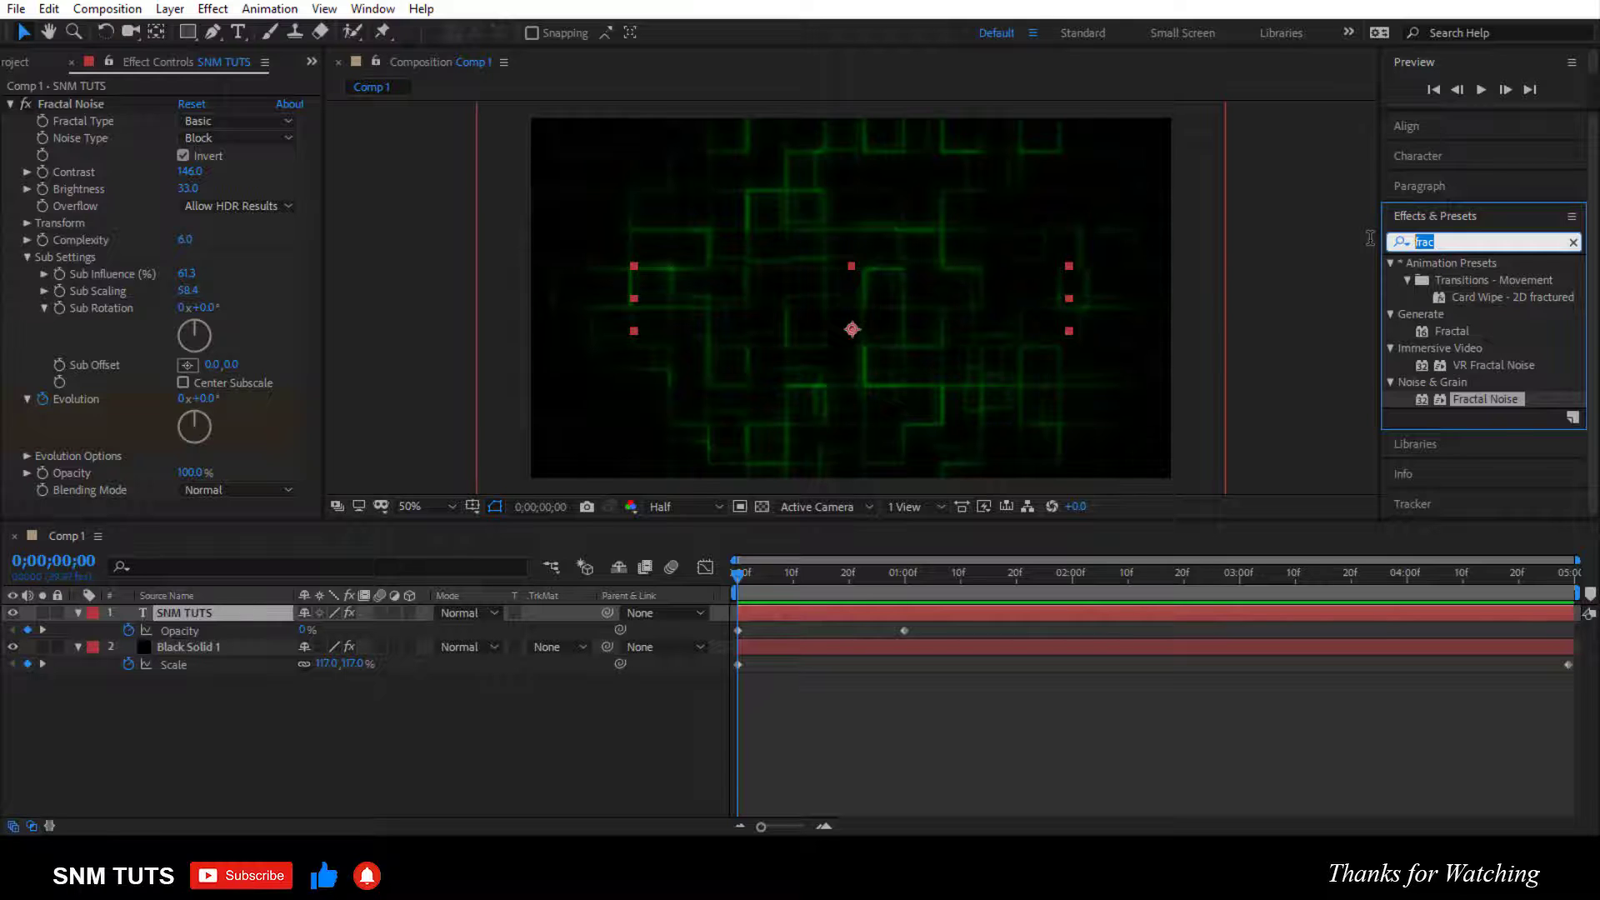
{"action": "type", "text": "trit"}
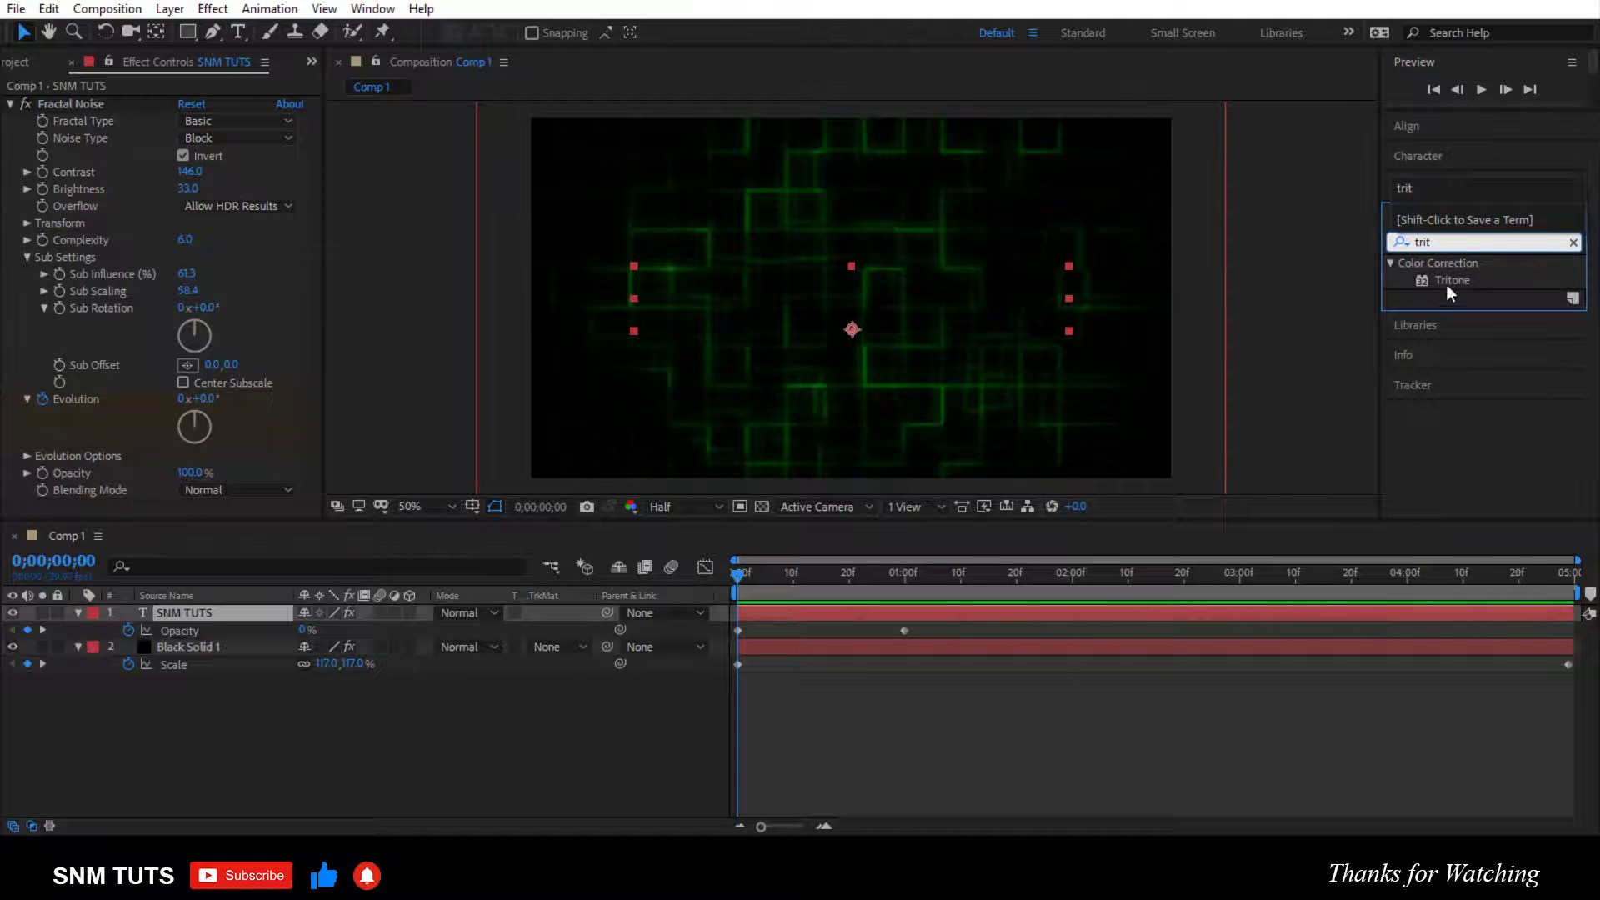
{"action": "left_click_drag", "start_coordinate": [1451, 280], "coordinate": [1147, 619]}
{"action": "left_click", "coordinate": [1138, 573]}
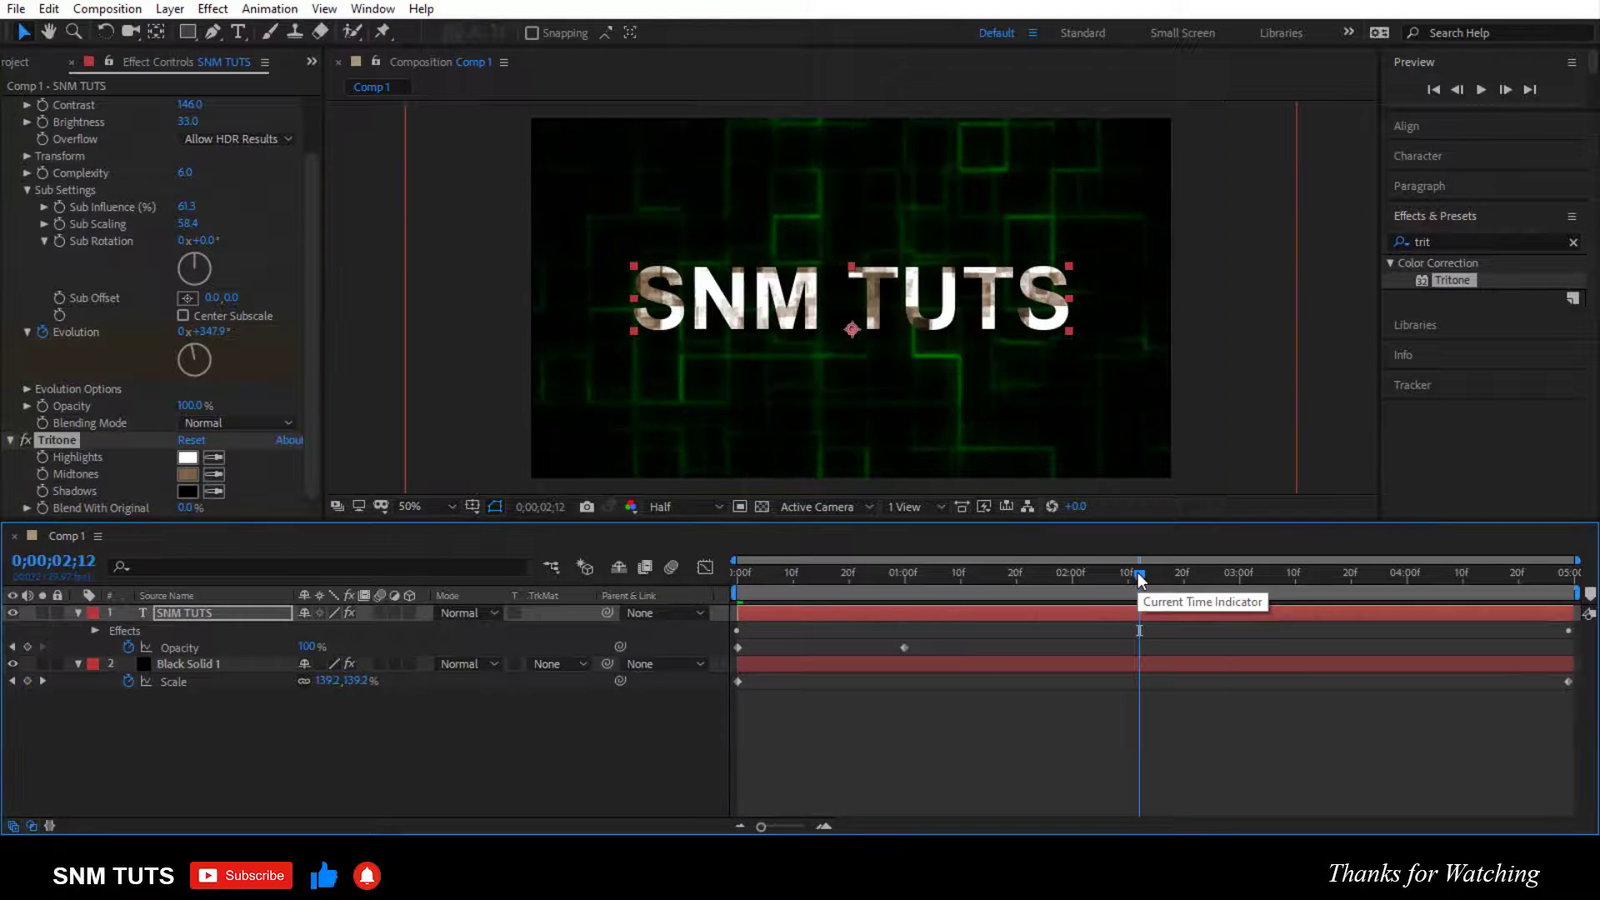
Step: Set the Tritone highlights to pure red and the midtones to bright green
{"action": "left_click", "coordinate": [187, 459]}
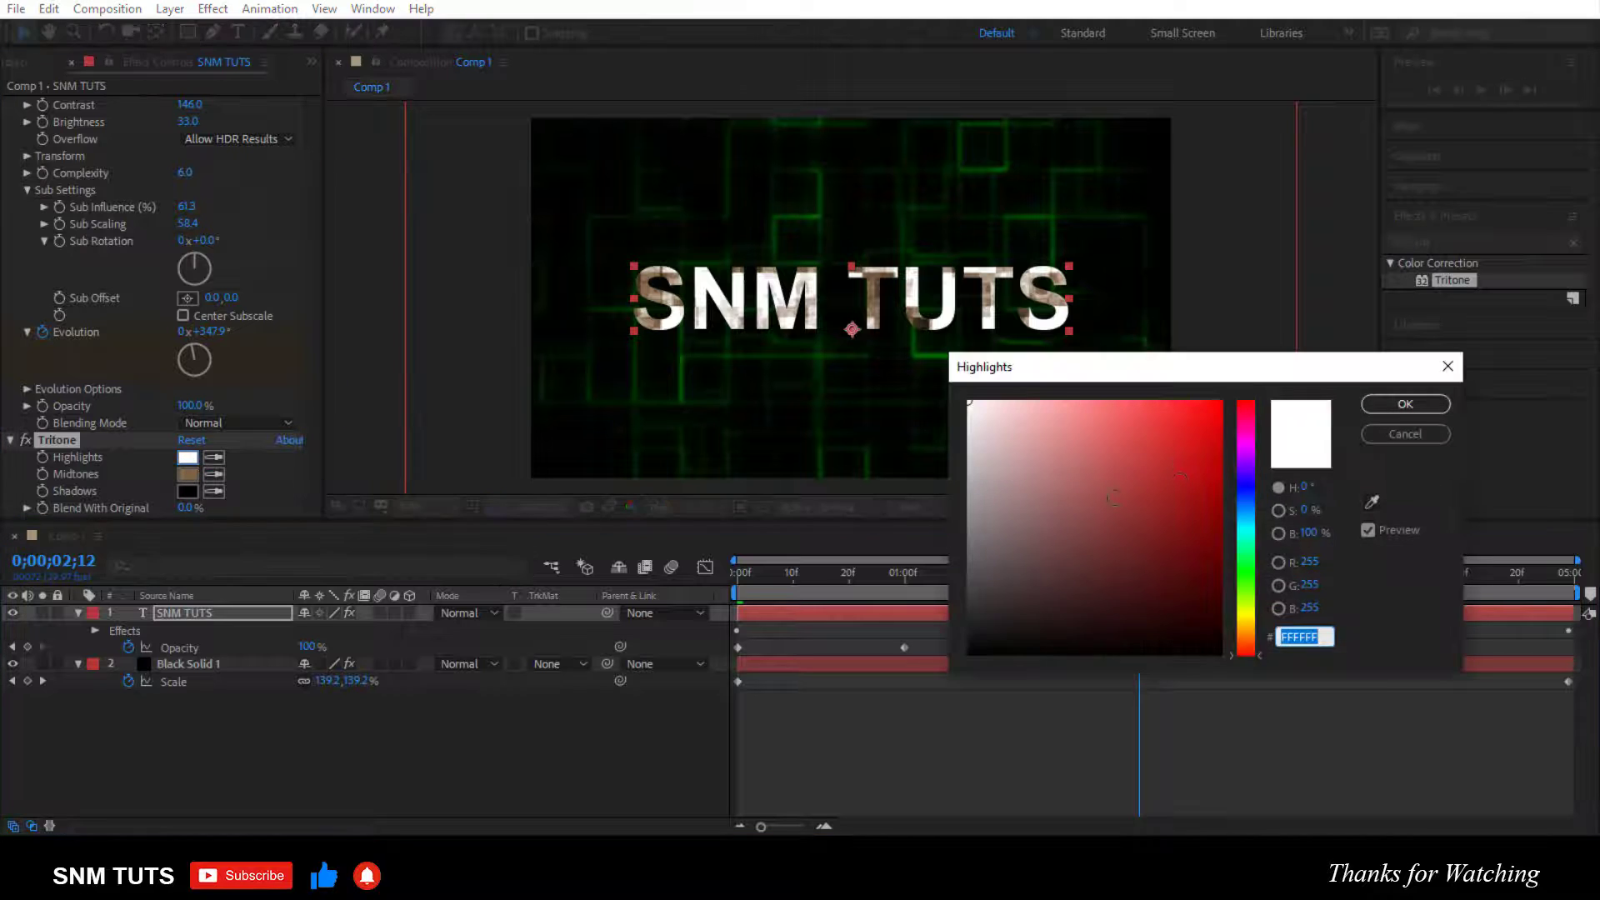
{"action": "left_click", "coordinate": [1219, 401]}
{"action": "left_click", "coordinate": [1395, 402]}
{"action": "left_click", "coordinate": [187, 475]}
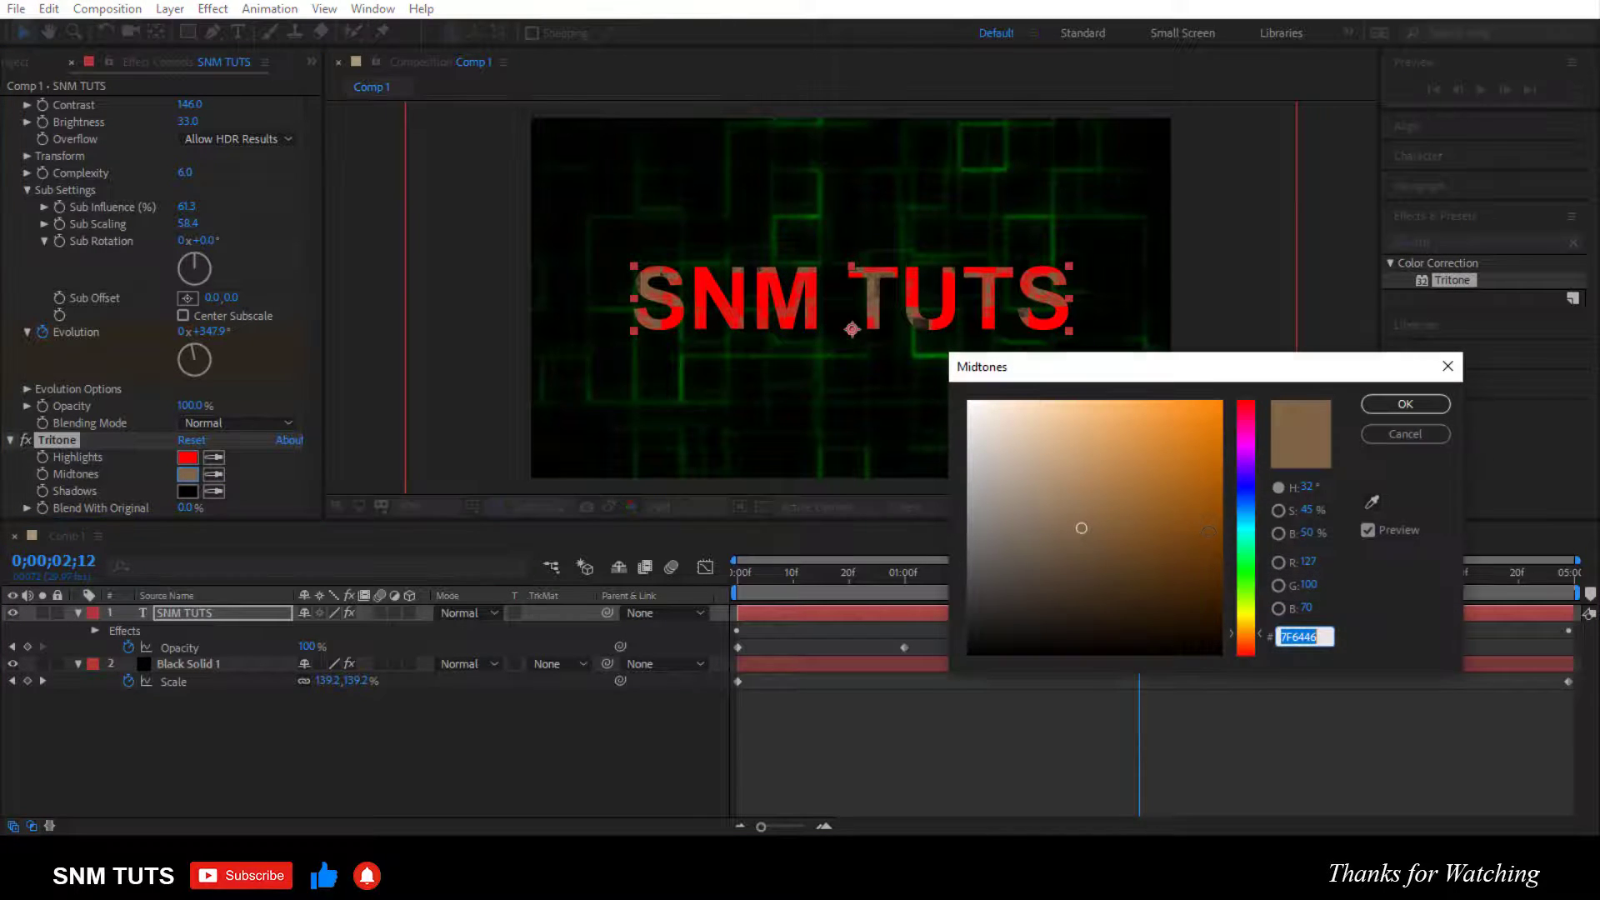
{"action": "left_click", "coordinate": [1244, 570]}
{"action": "left_click", "coordinate": [1222, 401]}
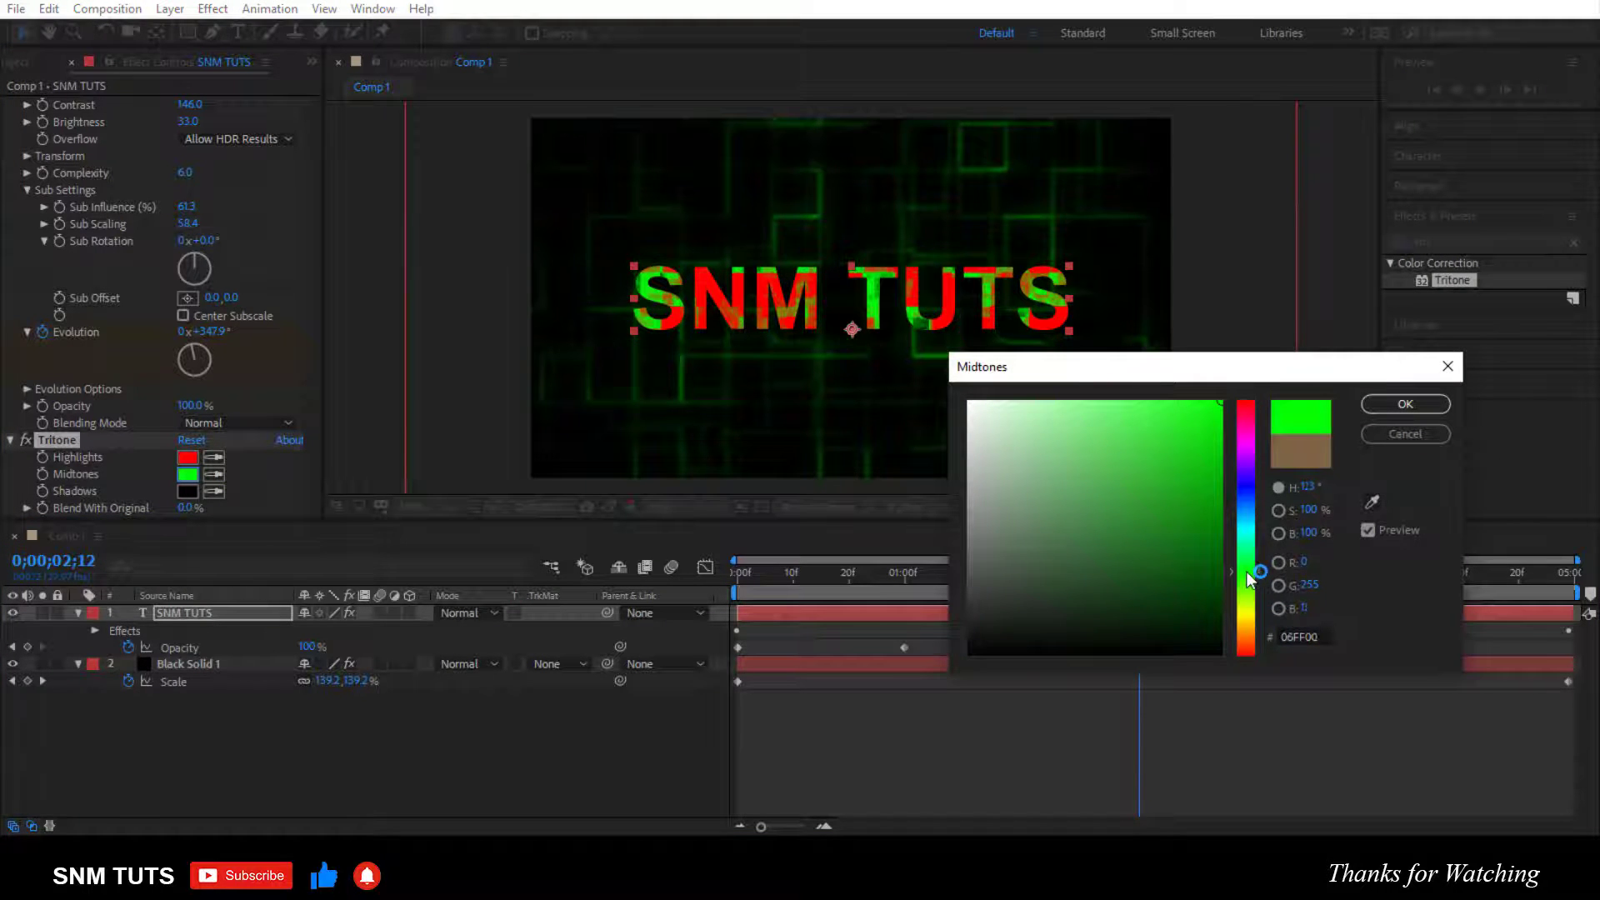
{"action": "left_click", "coordinate": [1404, 405]}
Step: Set the Tritone shadows to a dark olive green and preview from the start
{"action": "left_click", "coordinate": [187, 490]}
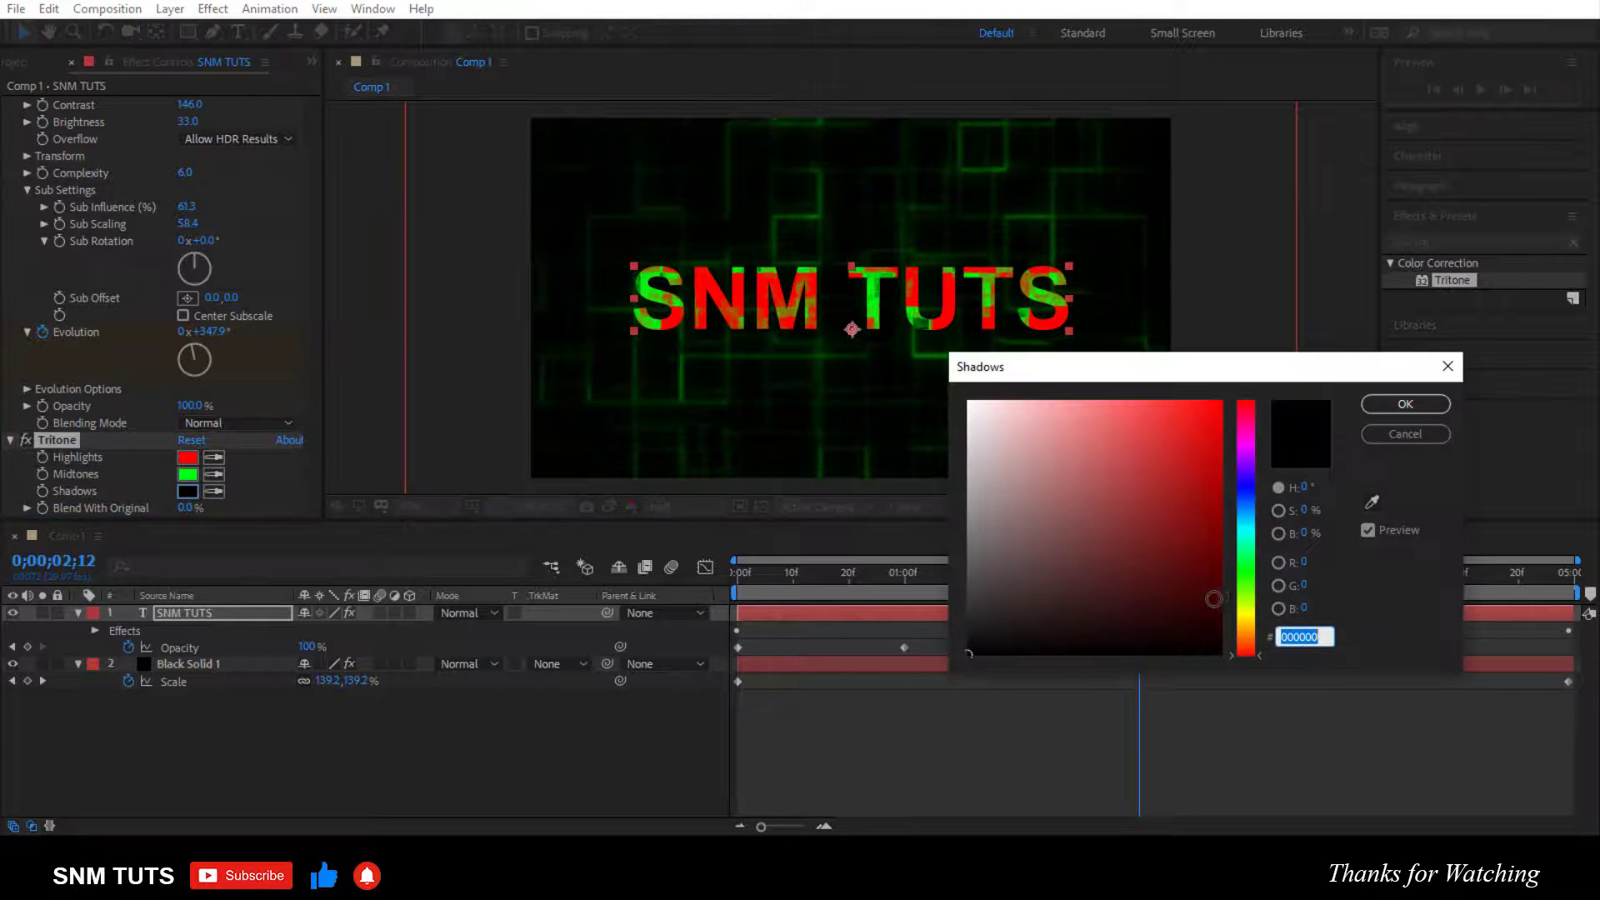
{"action": "left_click", "coordinate": [1244, 590]}
{"action": "left_click", "coordinate": [1222, 543]}
{"action": "left_click", "coordinate": [1244, 599]}
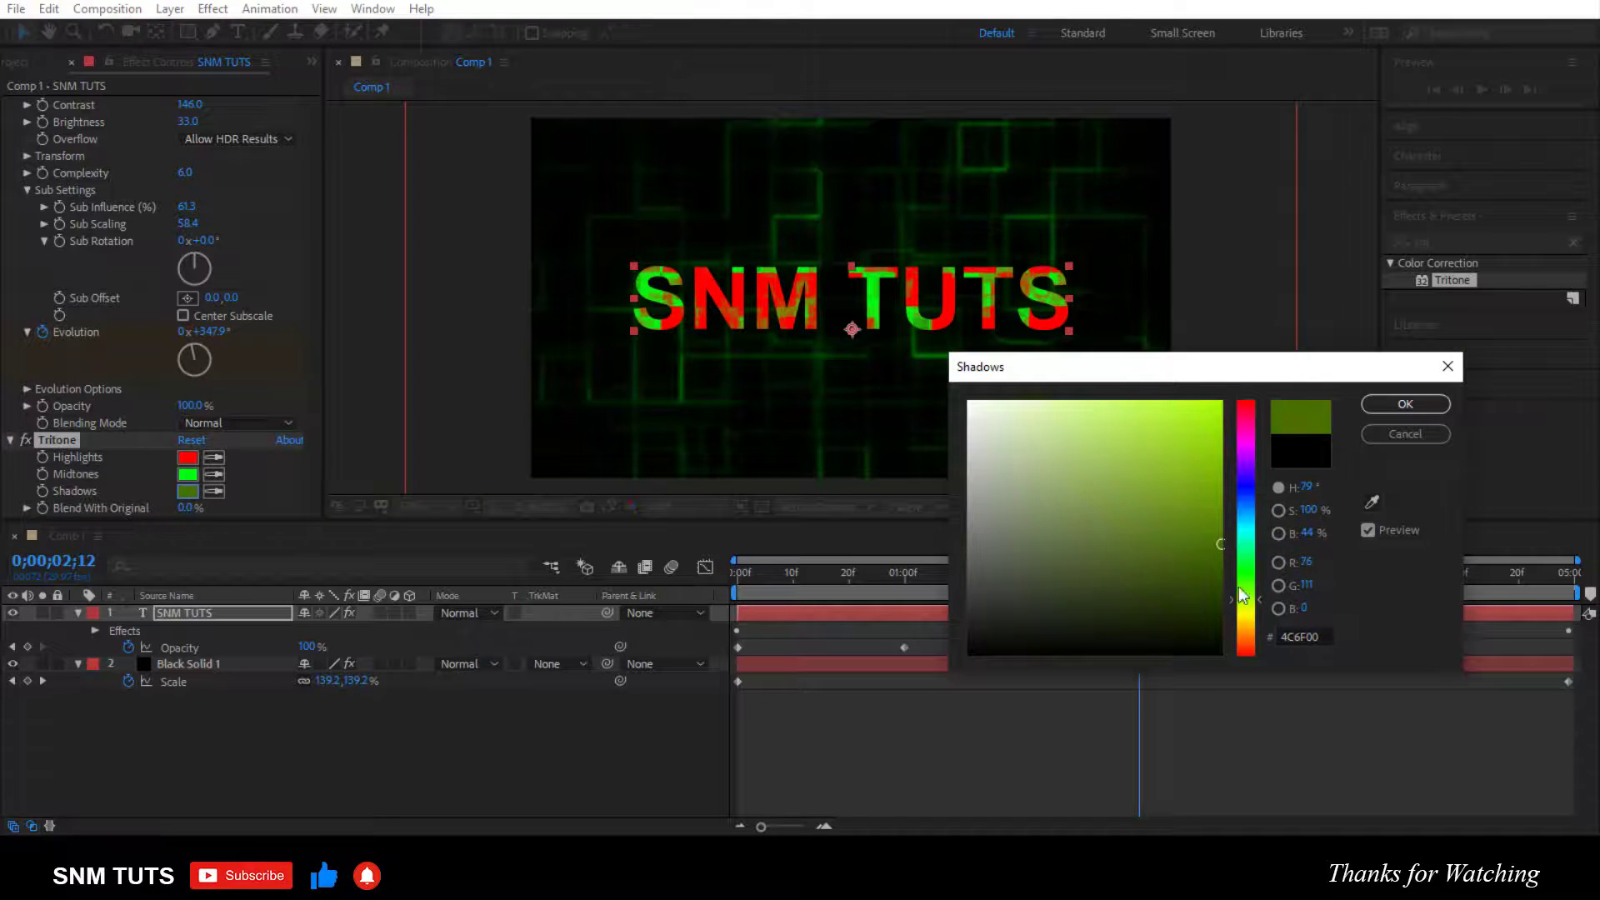
{"action": "left_click", "coordinate": [1218, 558]}
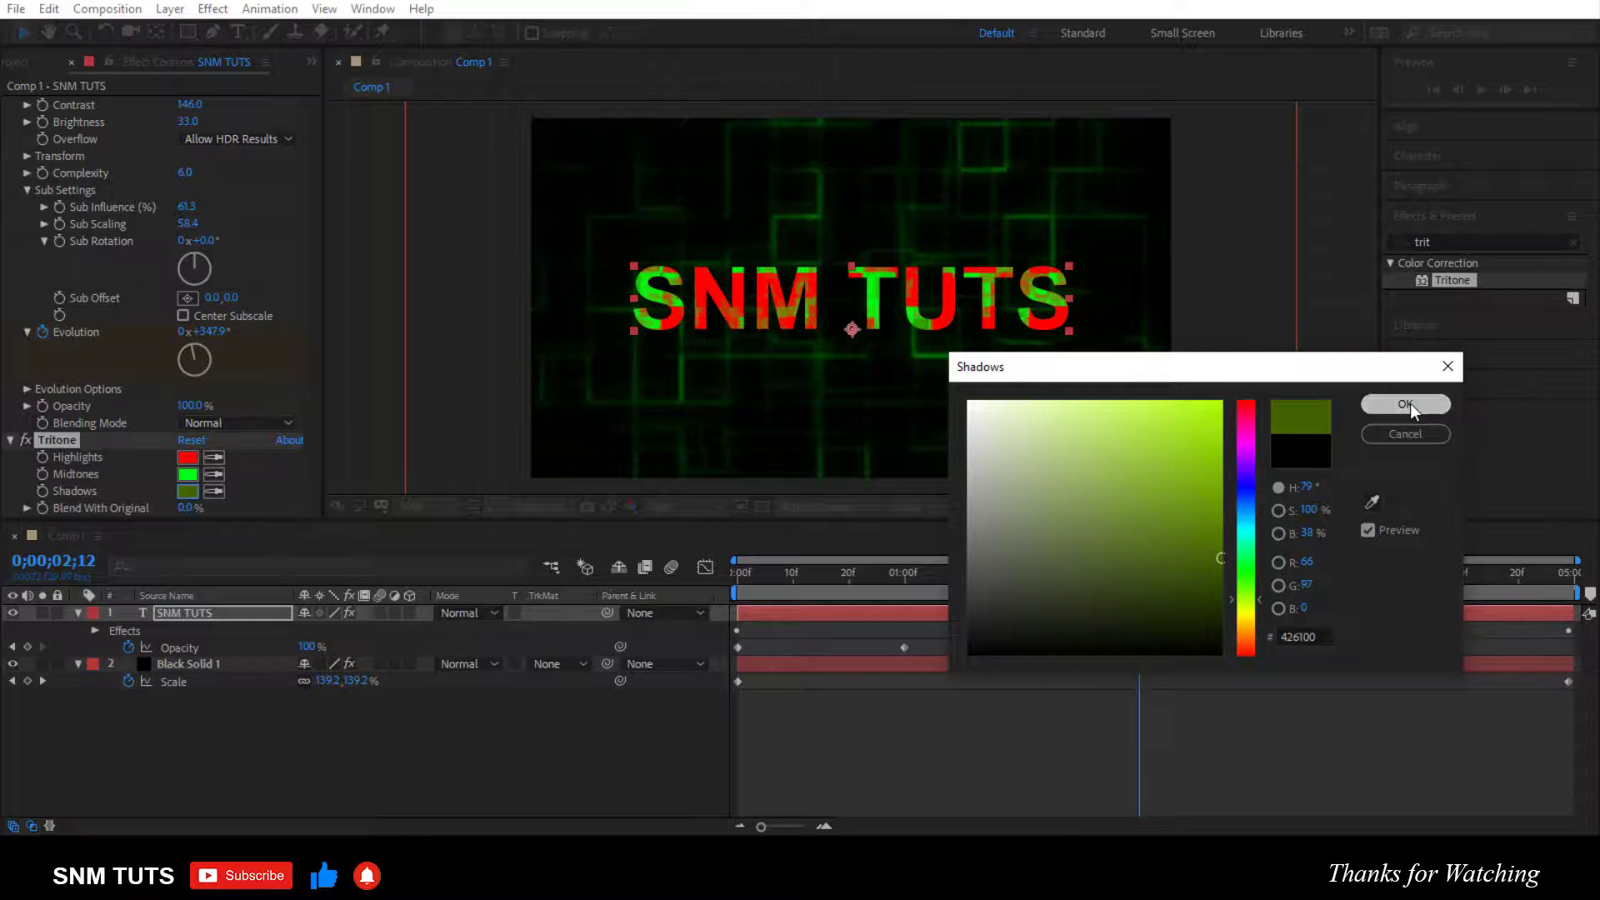
{"action": "left_click", "coordinate": [1405, 404]}
{"action": "key", "text": "Home"}
{"action": "key", "text": "space"}
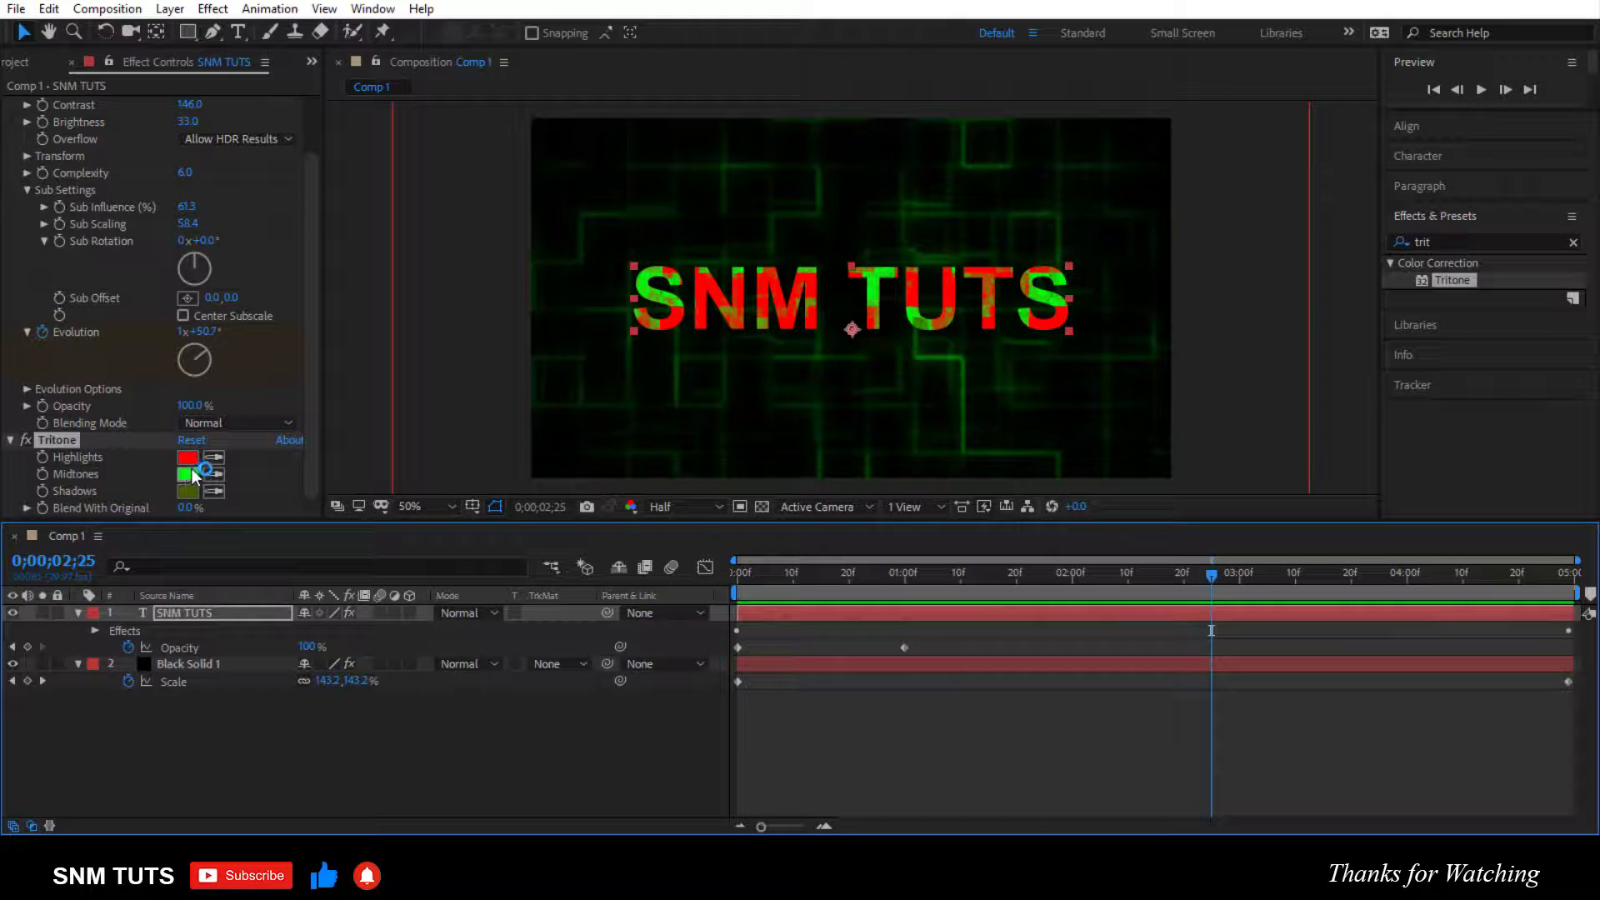
{"action": "scroll", "coordinate": [309, 381], "scroll_direction": "up", "scroll_amount": 2}
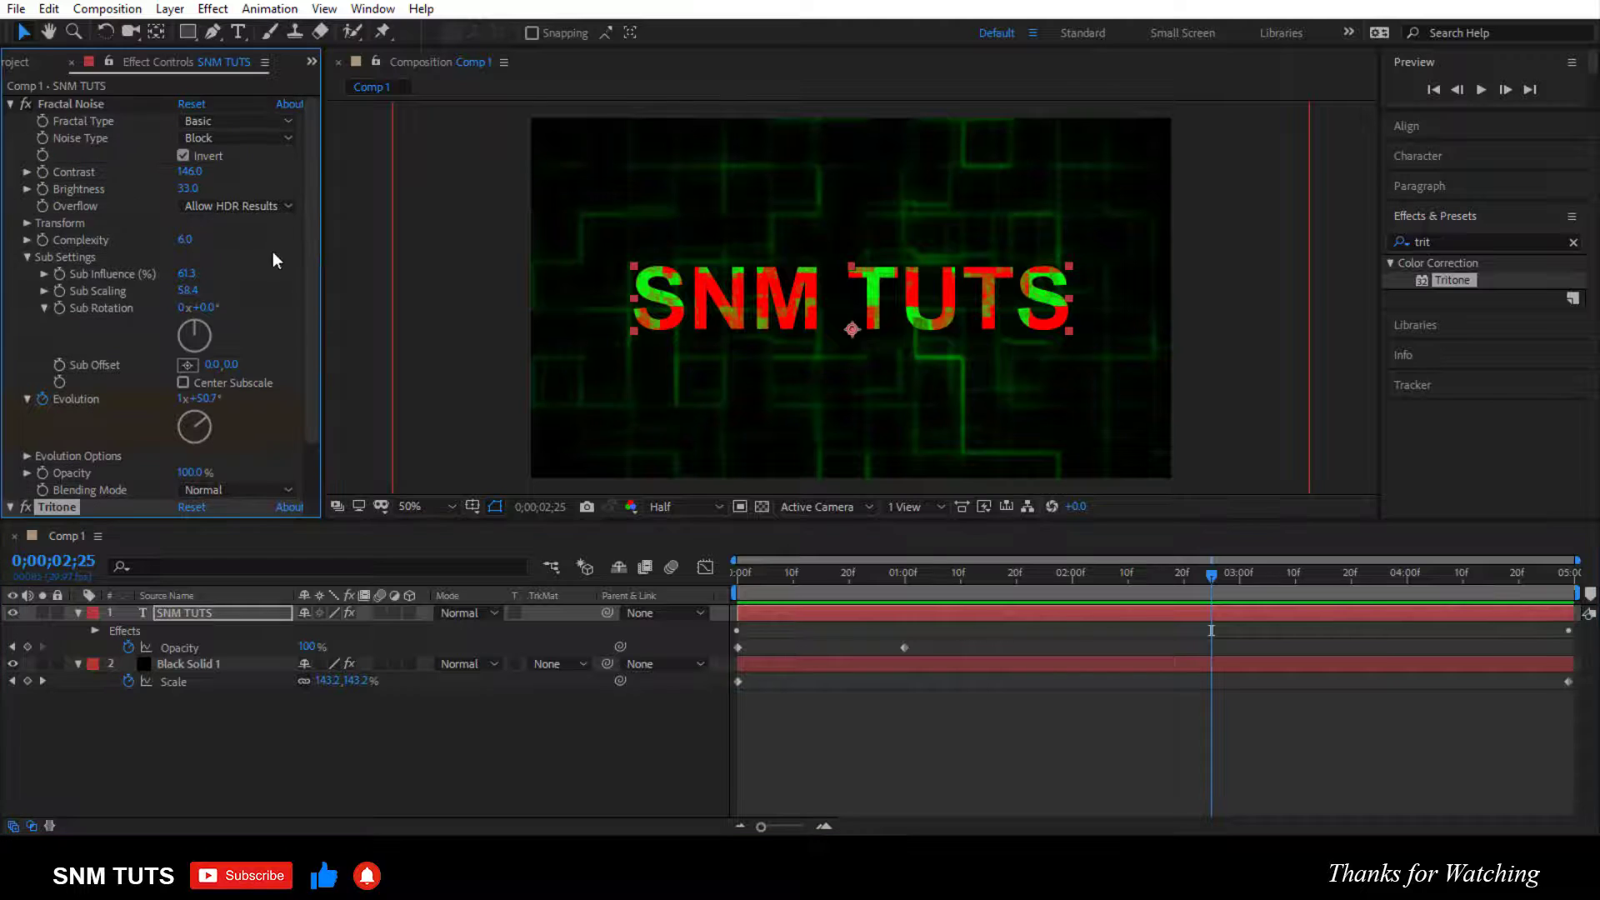
Step: Set Fractal Noise Sub Influence 67, Sub Scaling 32.8, Contrast 139, Brightness 7, then preview
{"action": "left_click", "coordinate": [187, 292]}
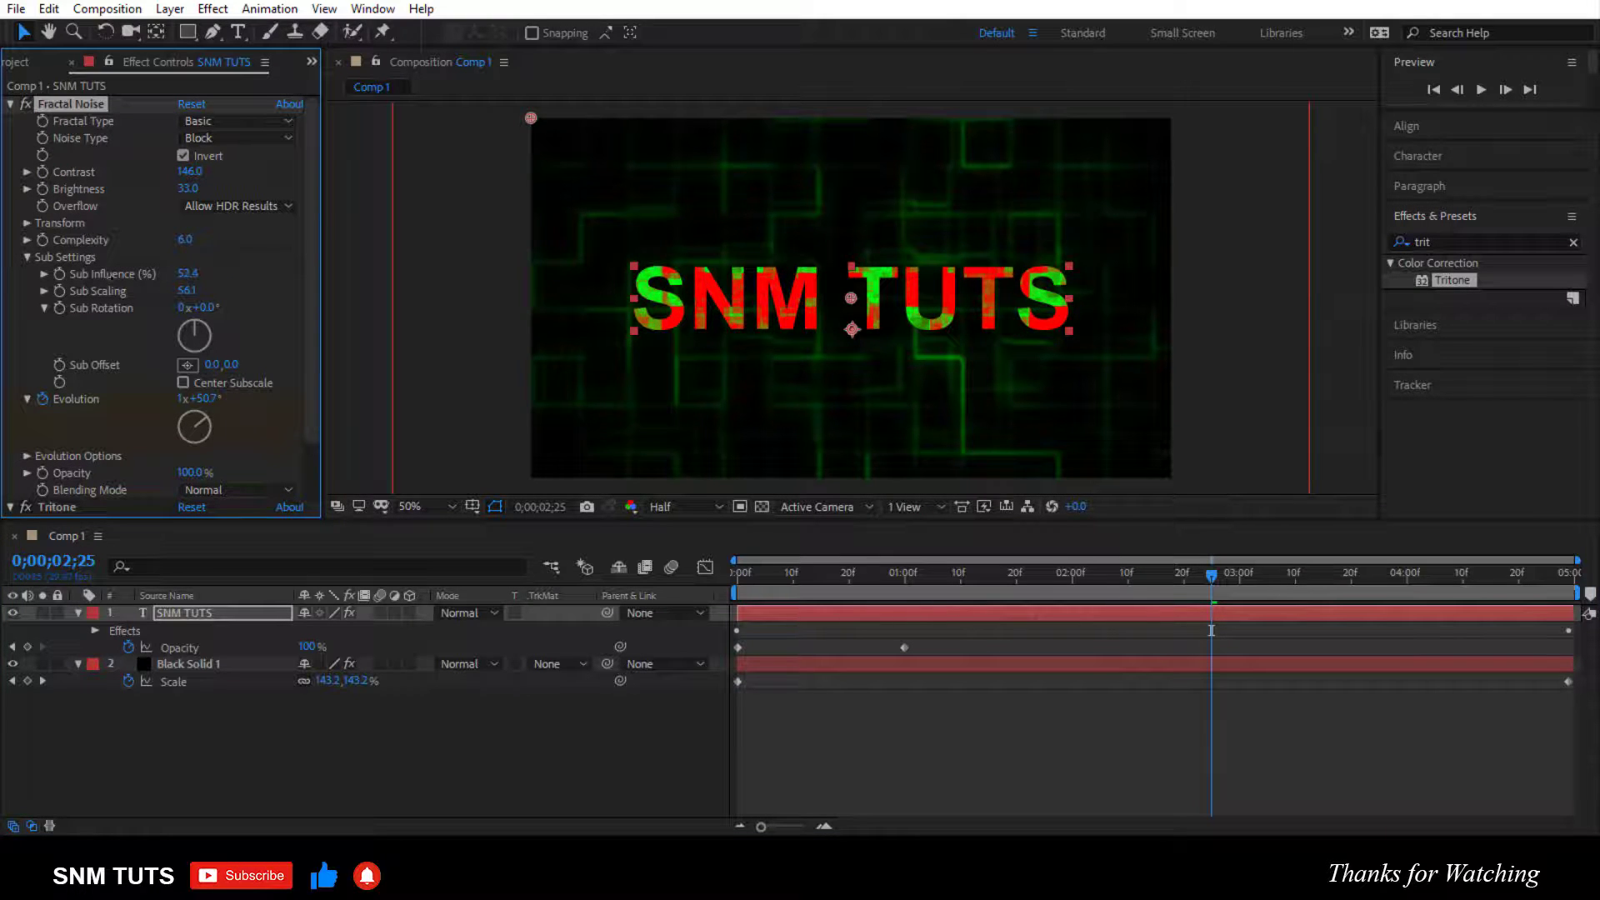
{"action": "left_click_drag", "start_coordinate": [189, 272], "coordinate": [334, 271]}
{"action": "left_click_drag", "start_coordinate": [189, 291], "coordinate": [2, 323]}
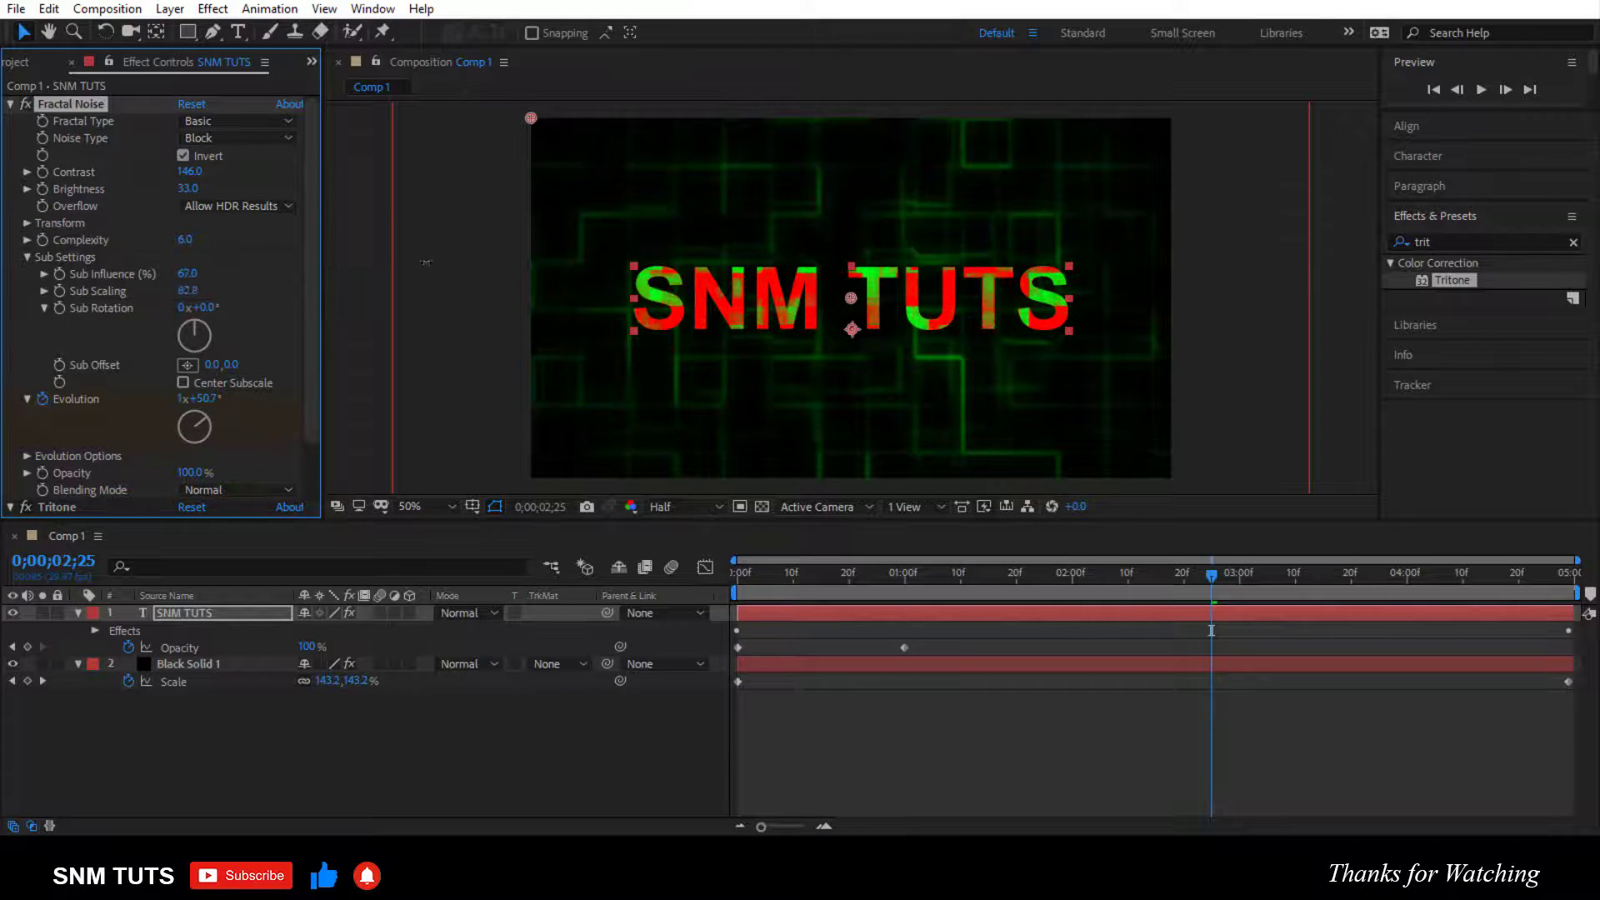
{"action": "left_click_drag", "start_coordinate": [188, 290], "coordinate": [150, 293]}
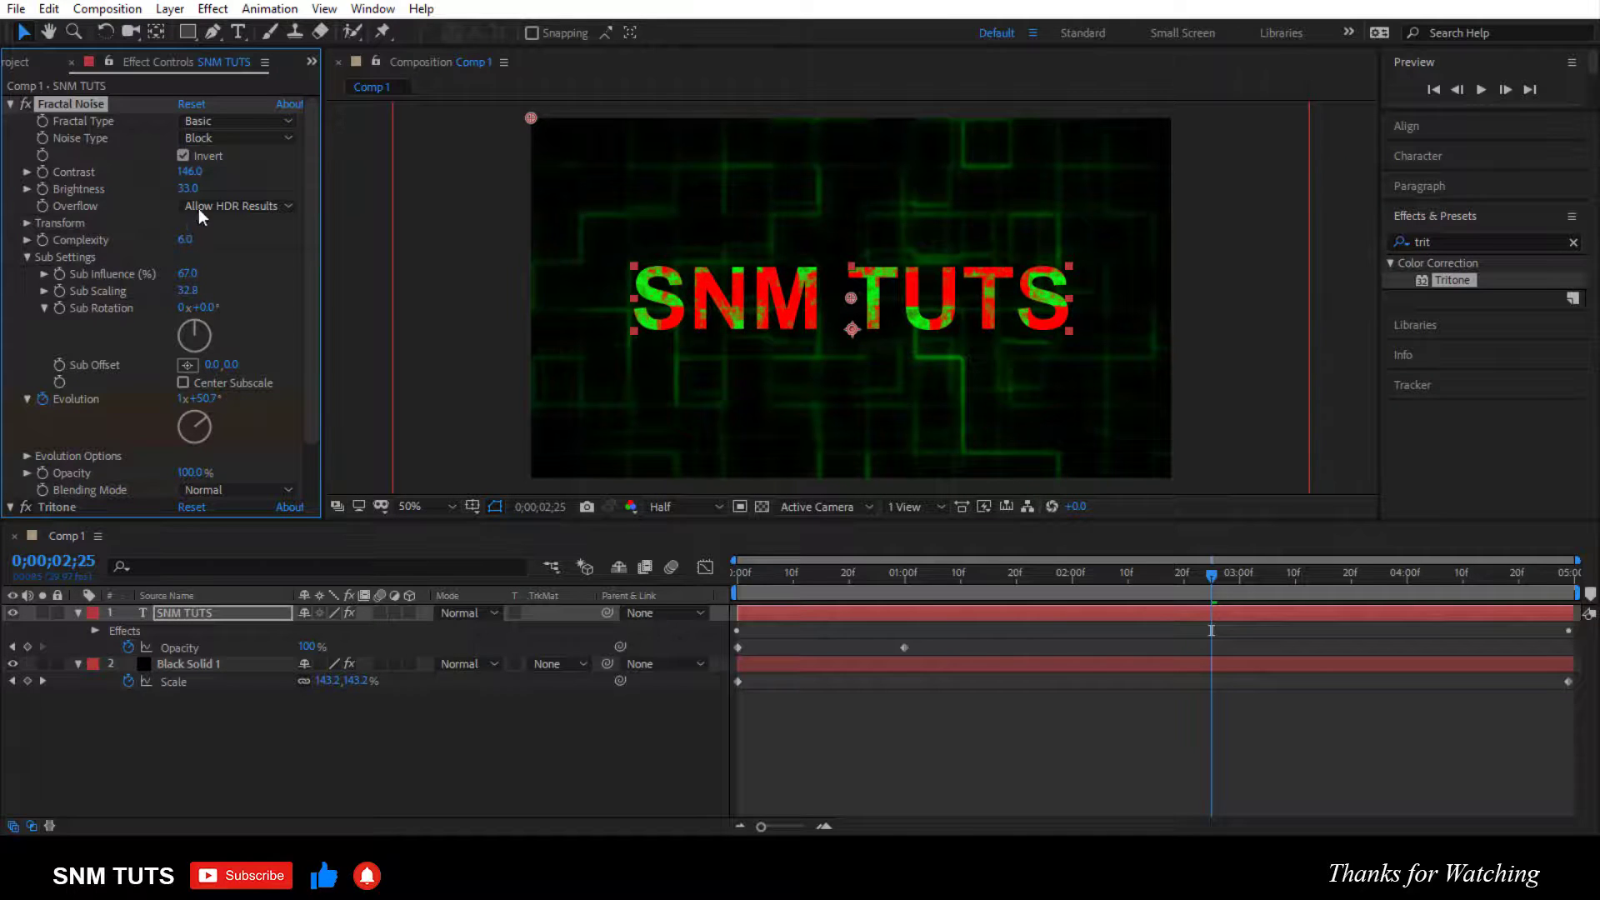
{"action": "left_click_drag", "start_coordinate": [188, 189], "coordinate": [164, 200]}
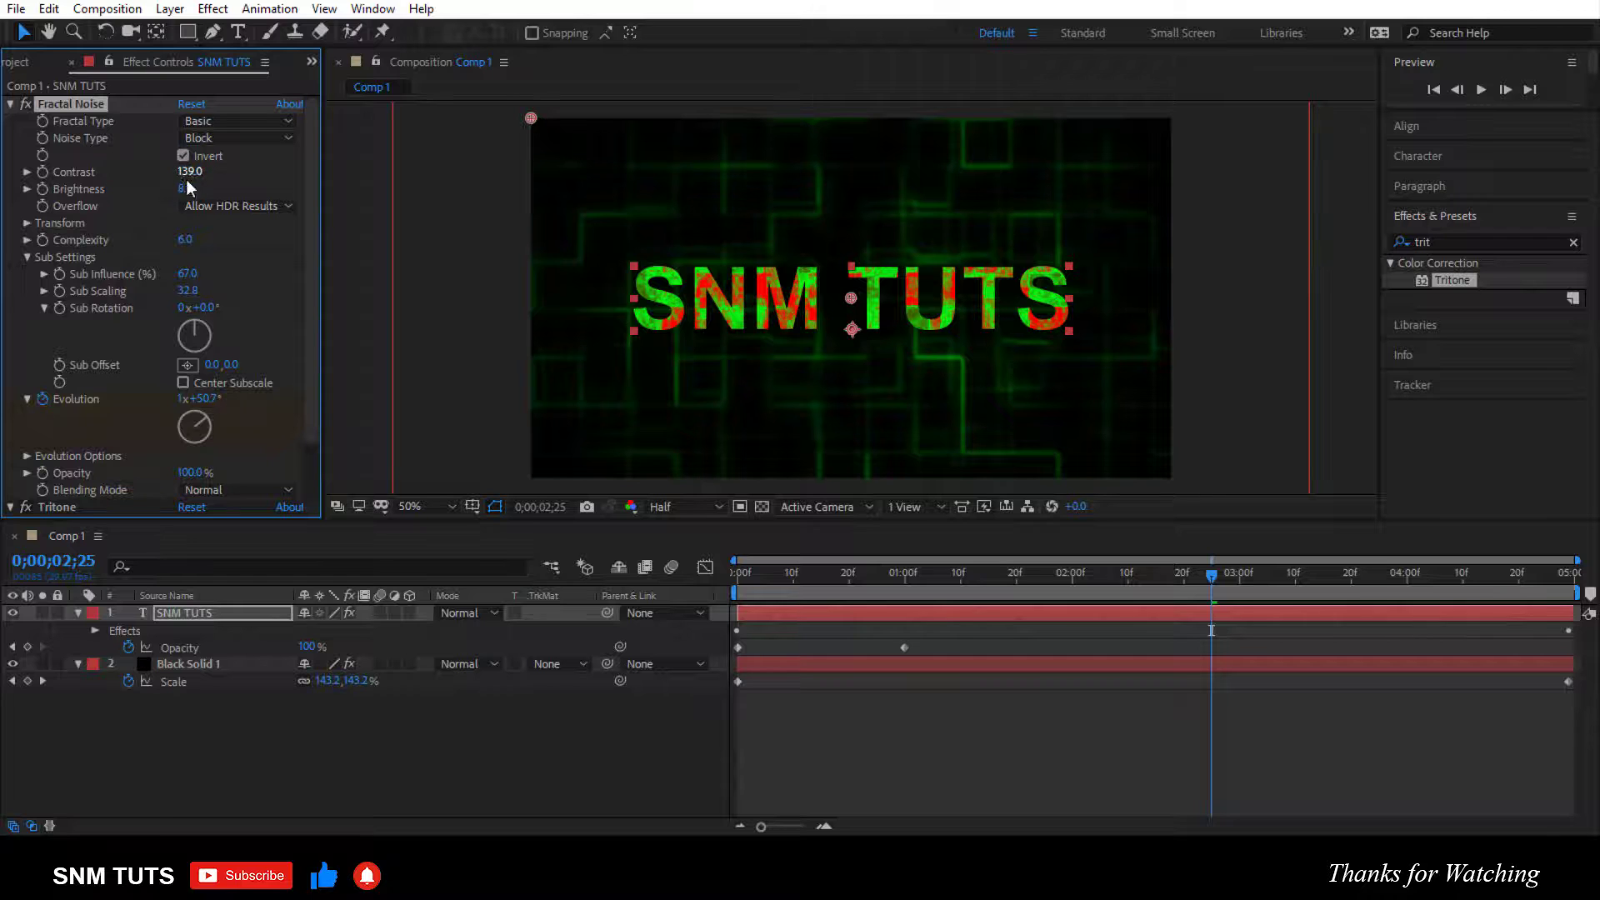
{"action": "left_click_drag", "start_coordinate": [186, 196], "coordinate": [200, 191]}
{"action": "key", "text": "Home"}
{"action": "key", "text": "space"}
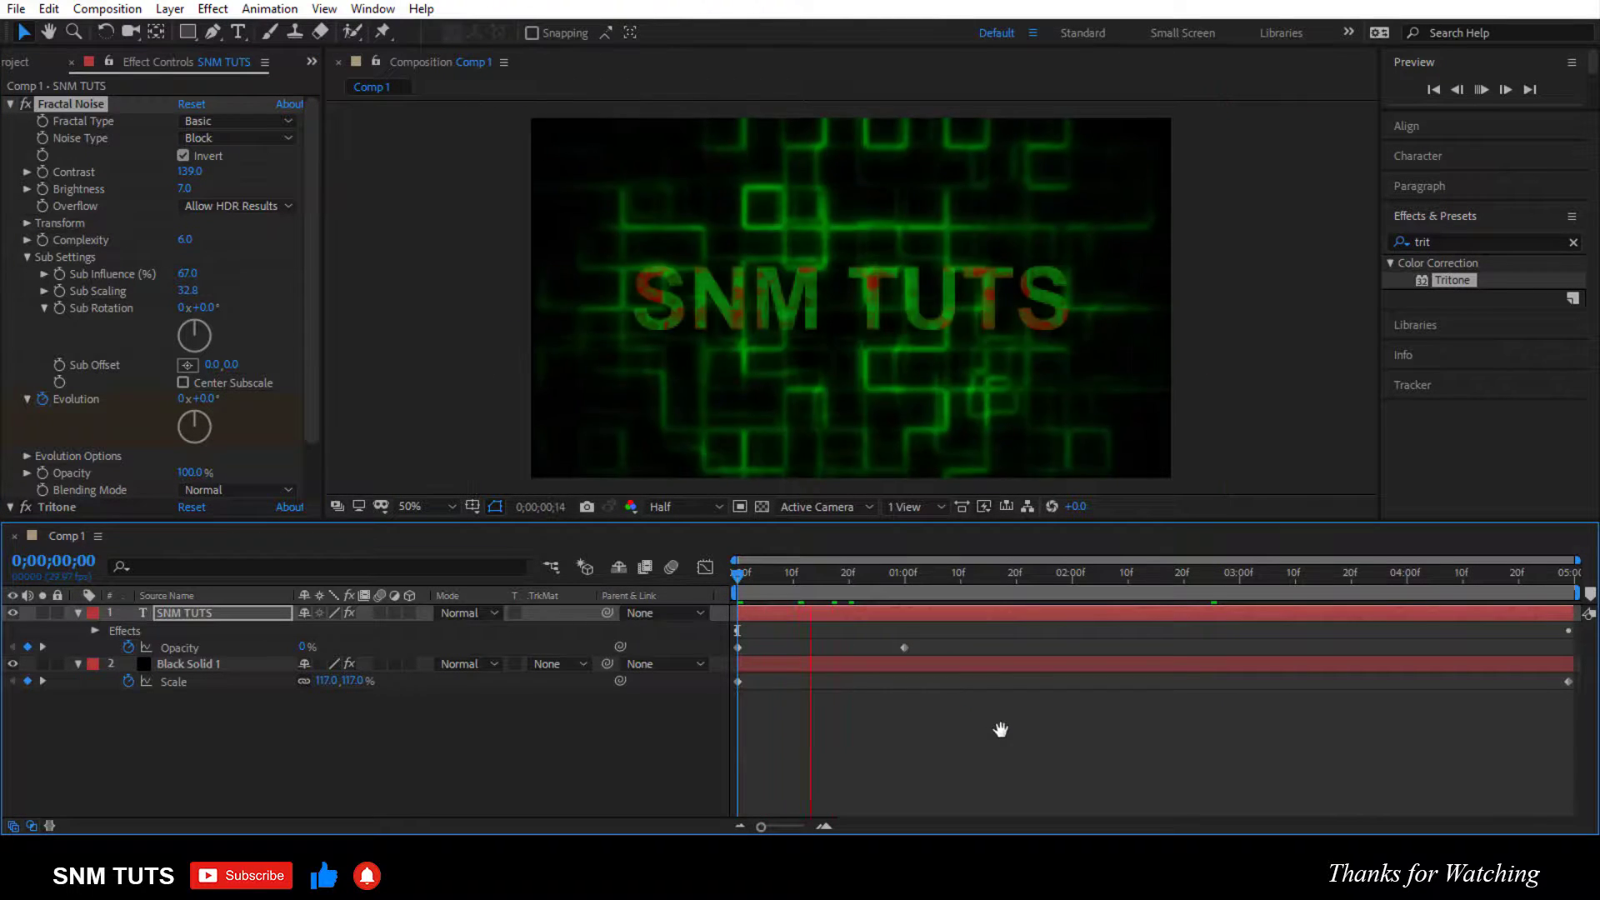
Step: Brighten the Tritone shadows to a vivid yellow-green and replay the animation from the start
{"action": "key", "text": "space"}
{"action": "scroll", "coordinate": [292, 431], "scroll_direction": "down", "scroll_amount": 3}
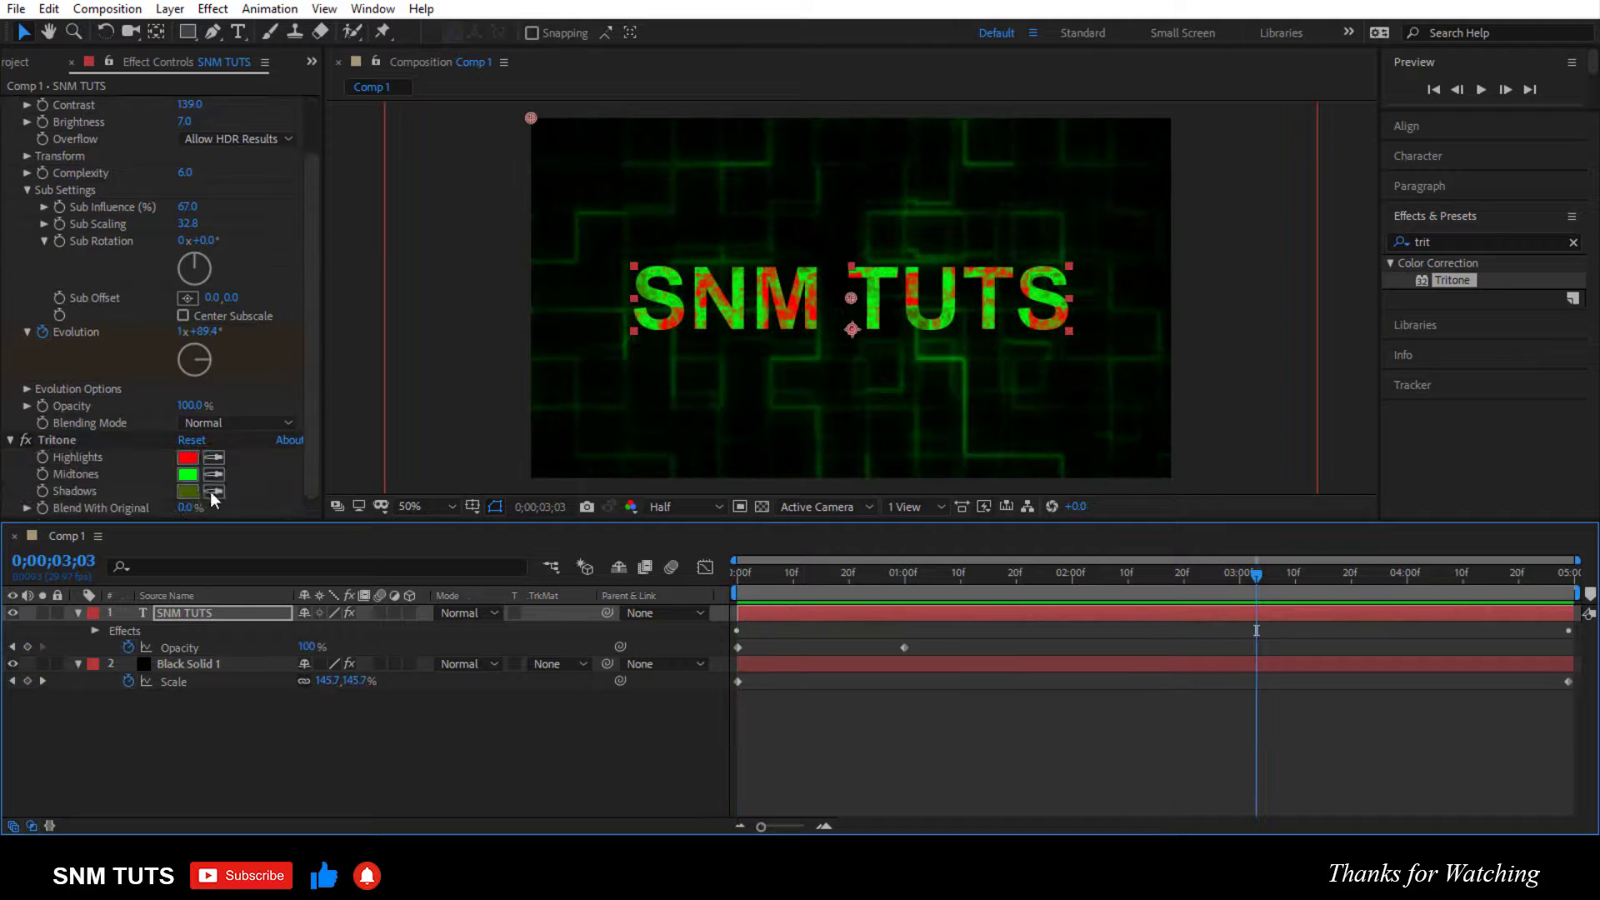
{"action": "left_click", "coordinate": [187, 490]}
{"action": "left_click_drag", "start_coordinate": [1219, 560], "coordinate": [1221, 462]}
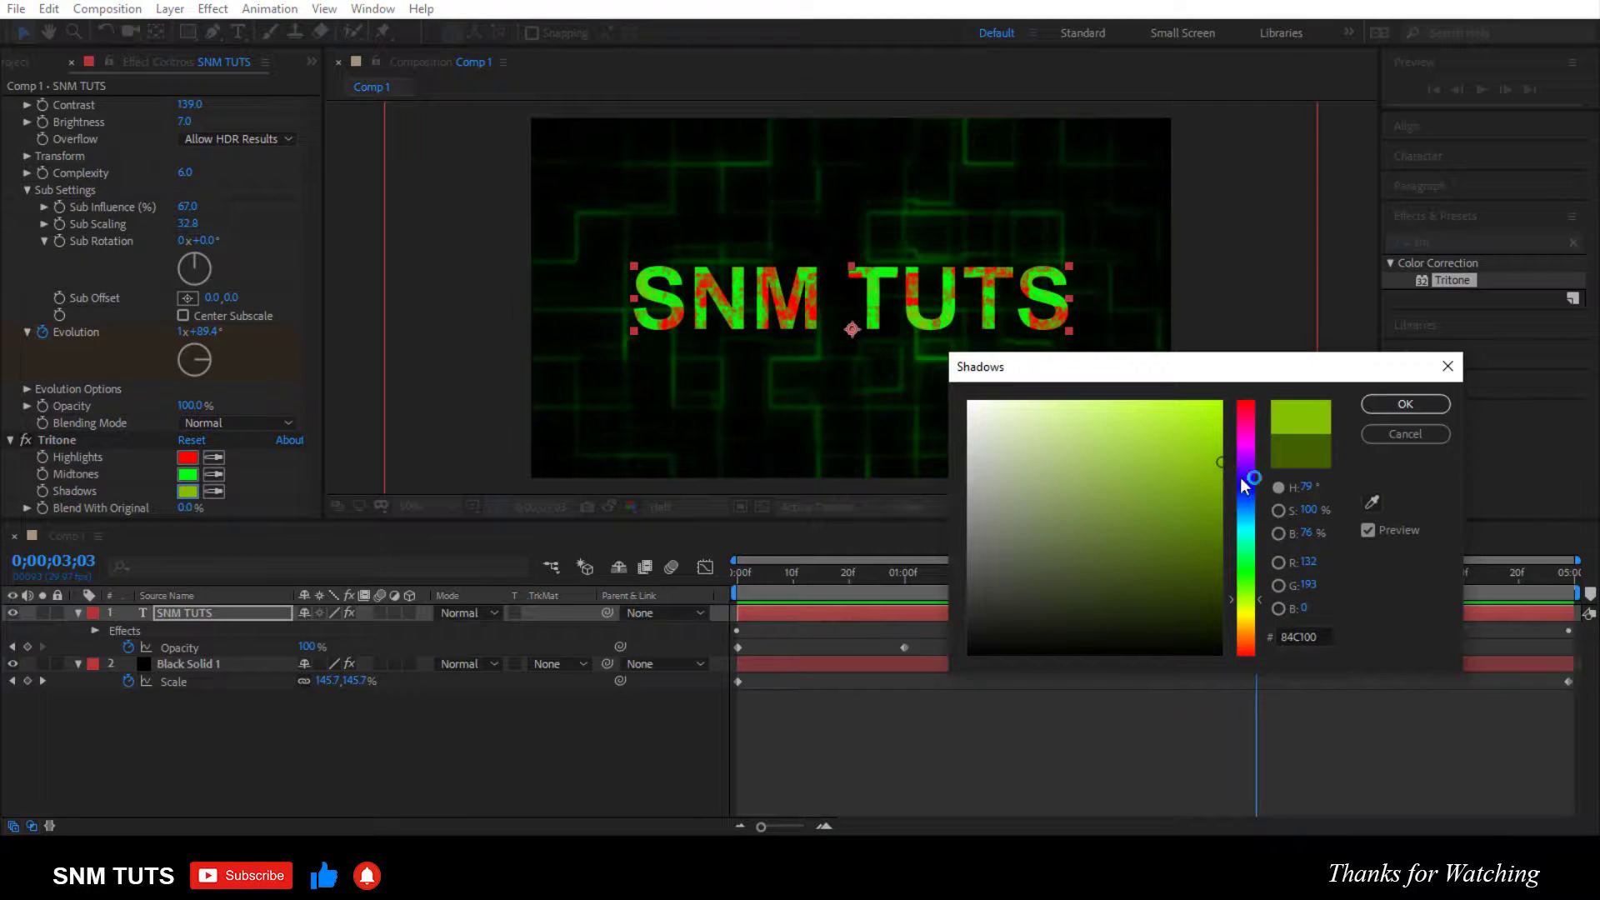
{"action": "left_click_drag", "start_coordinate": [1247, 600], "coordinate": [1248, 616]}
{"action": "left_click", "coordinate": [1406, 403]}
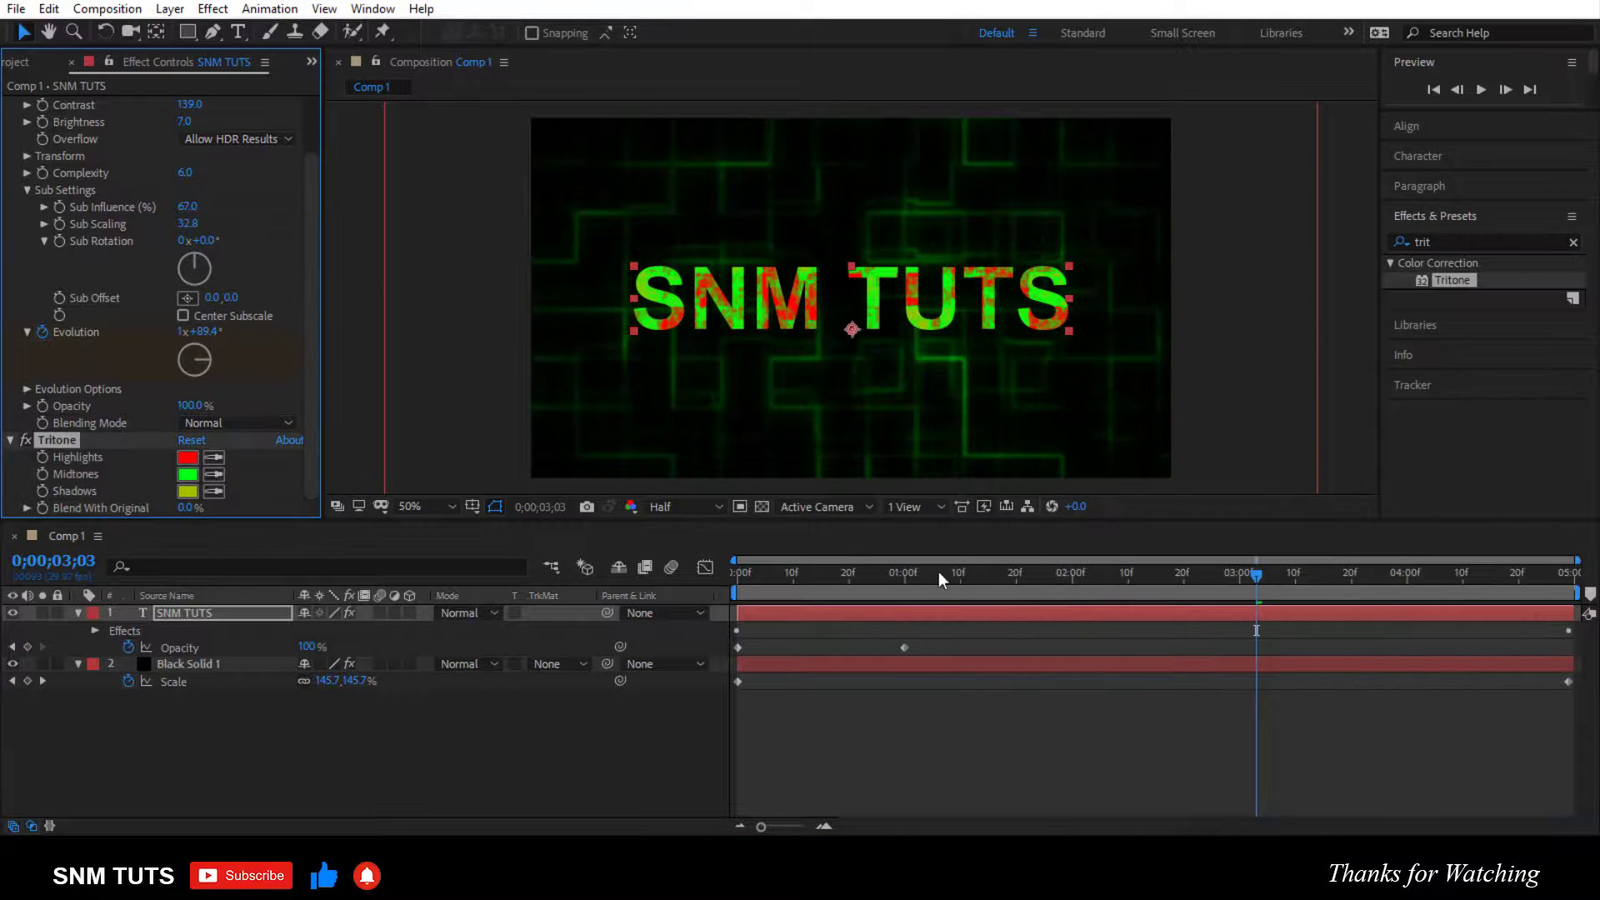
{"action": "key", "text": "Home"}
{"action": "key", "text": "space"}
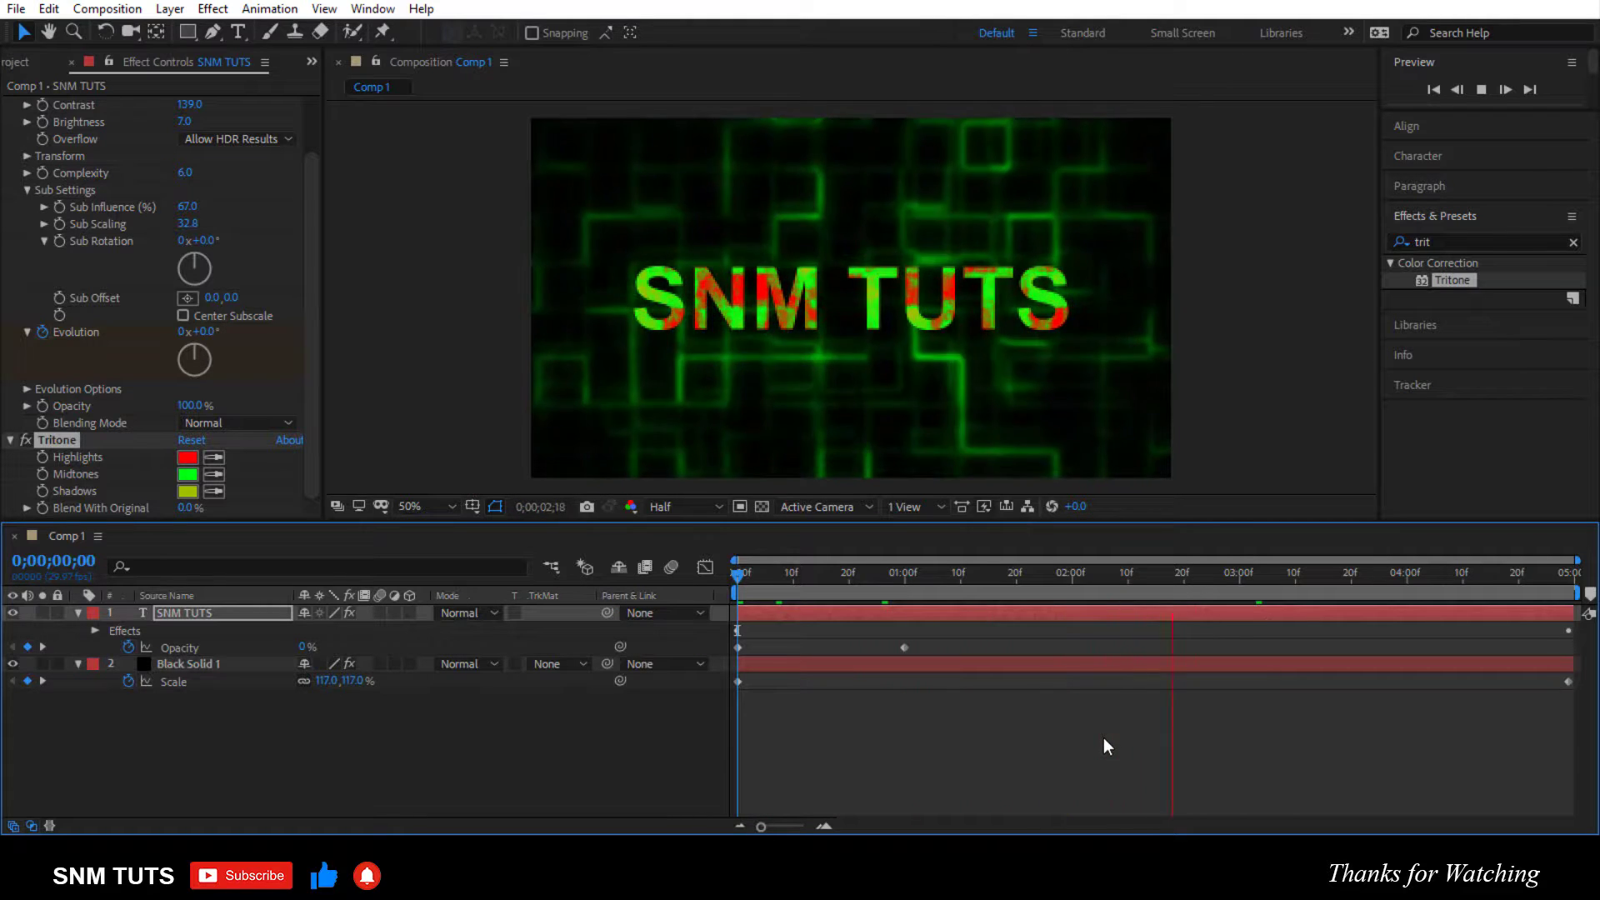
{"action": "left_click", "coordinate": [1465, 244]}
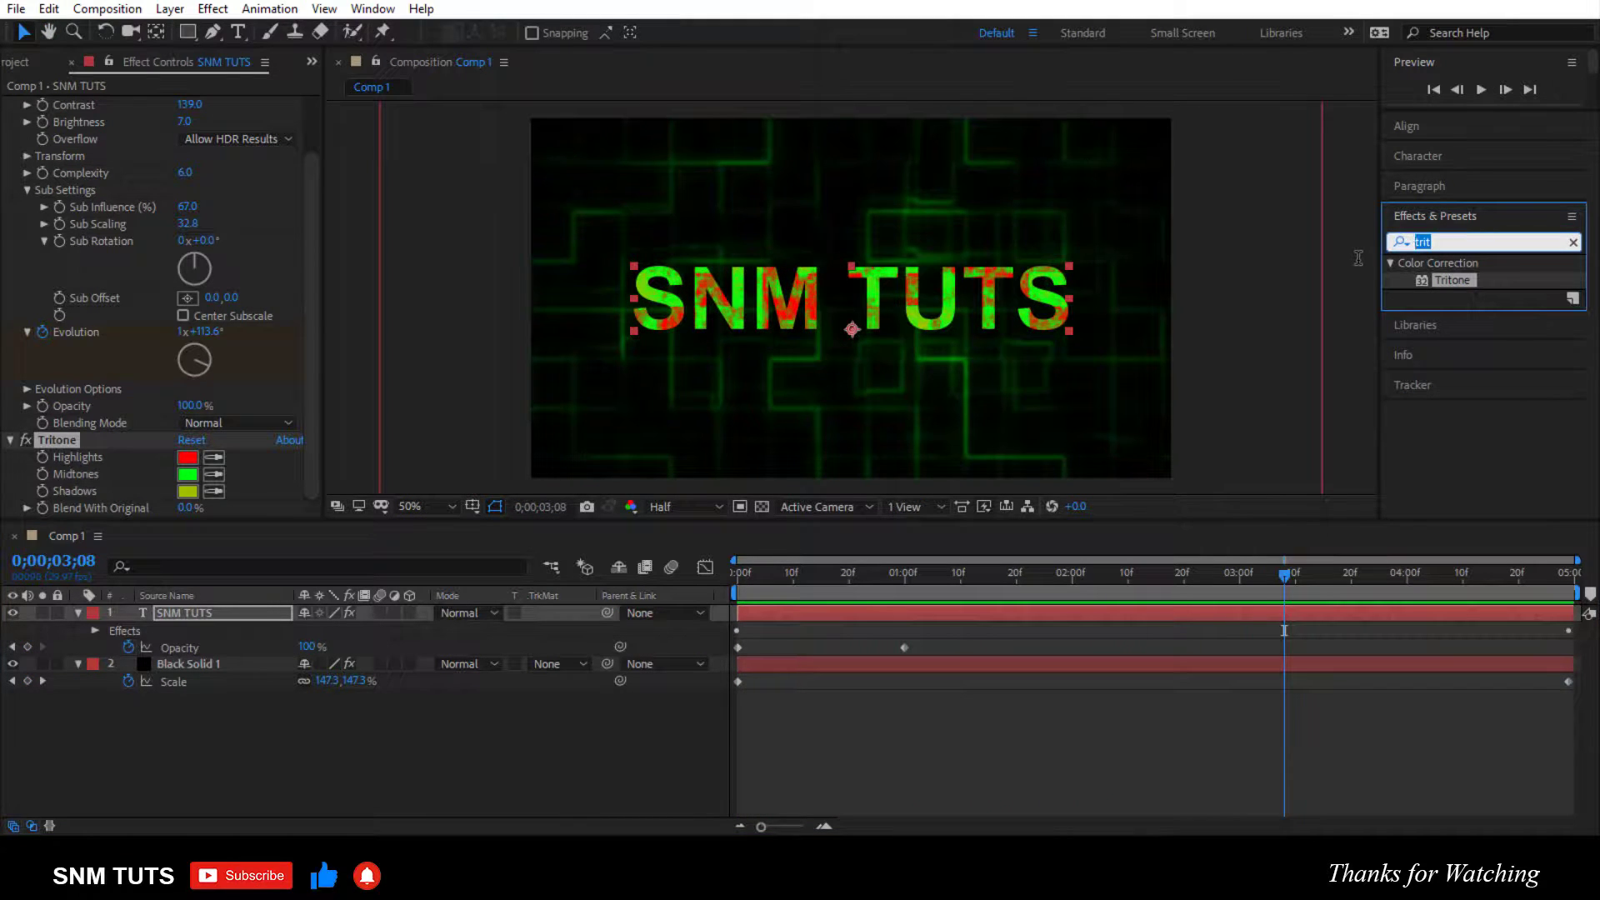